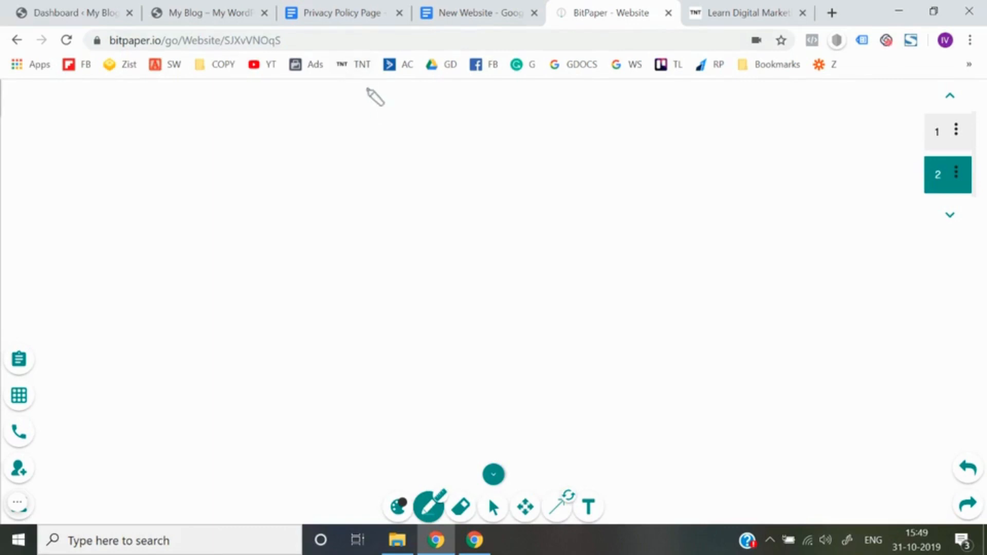
Sketch a tall black rectangle as the webpage outline, with a horizontal line near its upper edge marking off a header strip.
{"action": "left_click_drag", "start_coordinate": [366, 86], "coordinate": [372, 473]}
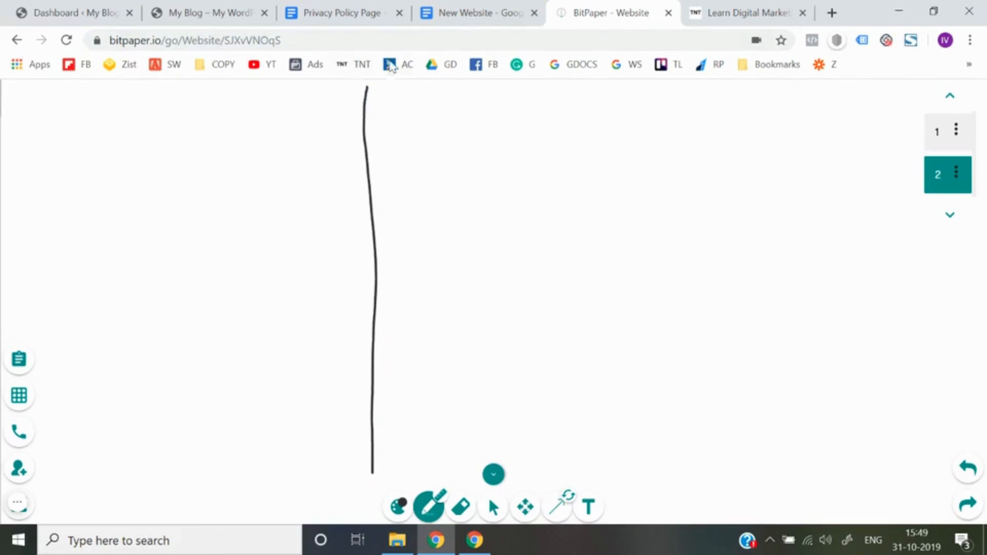
{"action": "mouse_move", "coordinate": [366, 89]}
{"action": "left_mouse_down"}
{"action": "mouse_move", "coordinate": [559, 86]}
{"action": "mouse_move", "coordinate": [642, 114]}
{"action": "mouse_move", "coordinate": [678, 459]}
{"action": "left_mouse_up"}
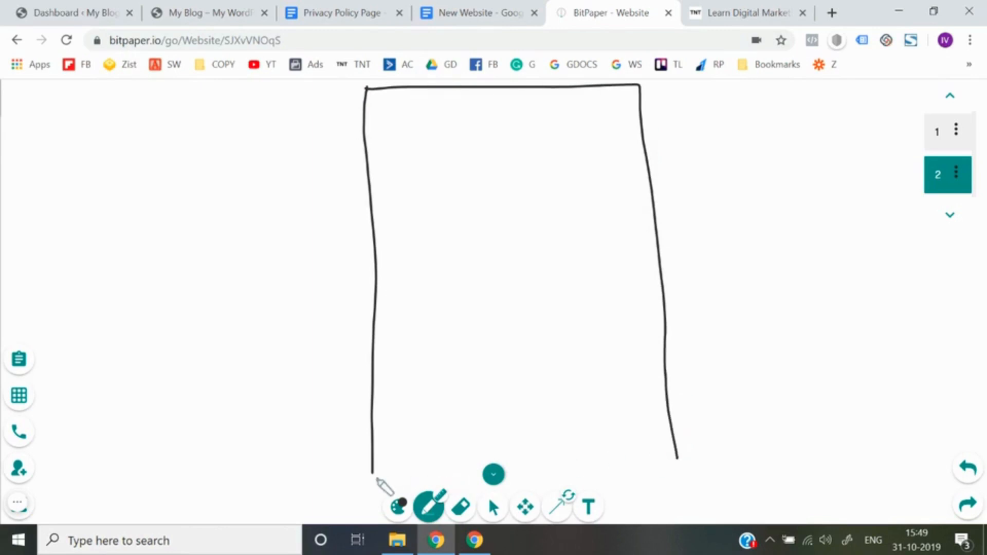
{"action": "left_click_drag", "start_coordinate": [373, 471], "coordinate": [679, 462]}
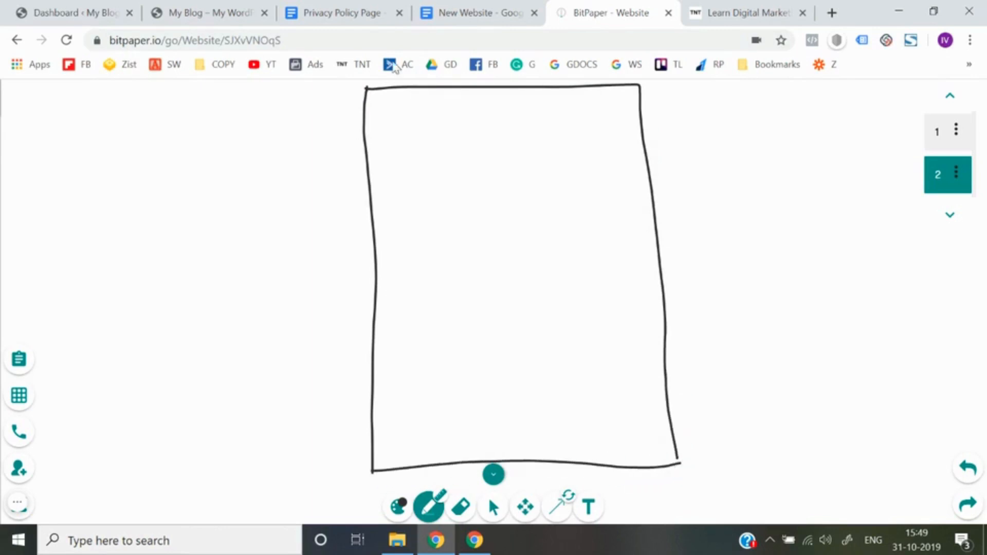
{"action": "left_click_drag", "start_coordinate": [371, 123], "coordinate": [642, 120]}
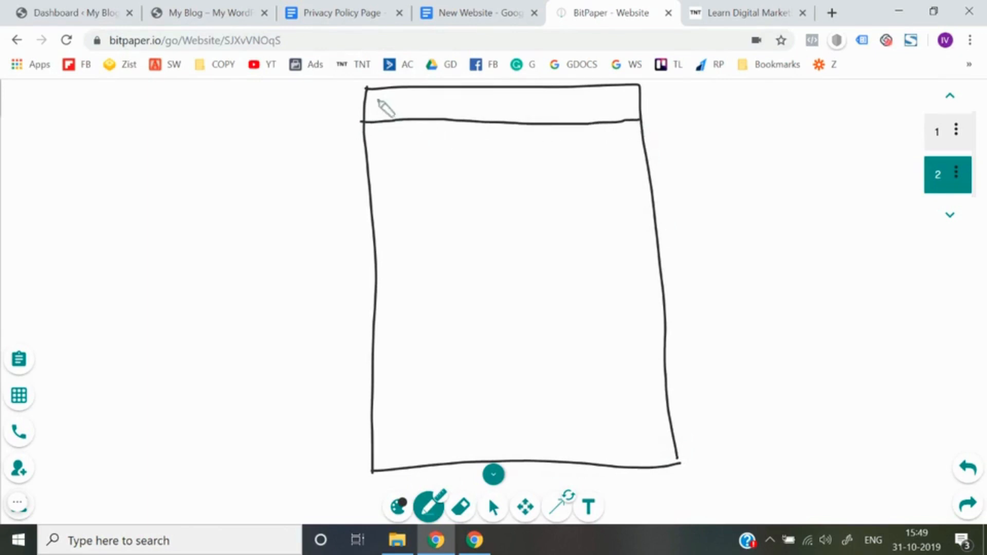
Write "Logo", "Home" and "About" inside the header strip and label the strip with an arrow to the word "header".
{"action": "mouse_move", "coordinate": [377, 95]}
{"action": "left_mouse_down"}
{"action": "mouse_move", "coordinate": [382, 119]}
{"action": "mouse_move", "coordinate": [402, 130]}
{"action": "mouse_move", "coordinate": [418, 115]}
{"action": "left_mouse_up"}
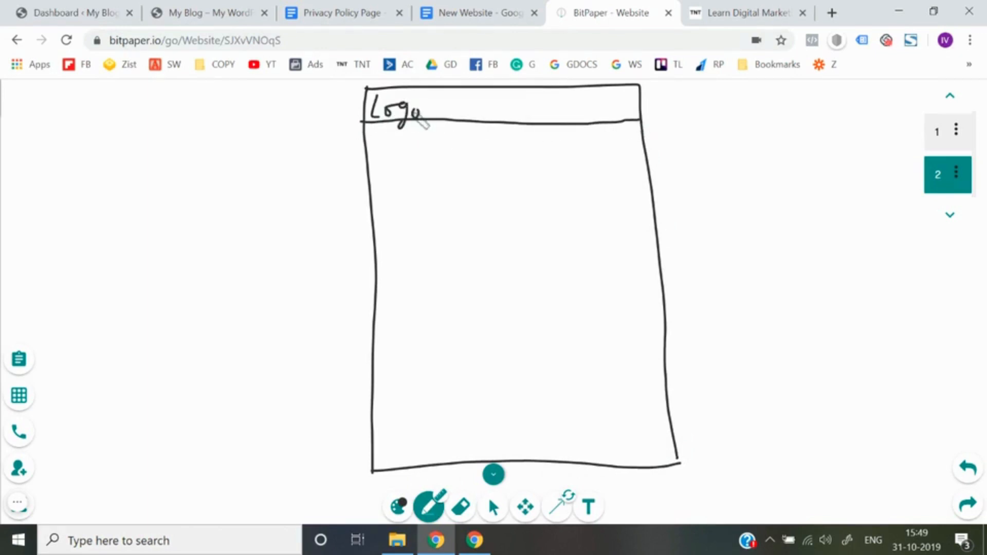
{"action": "mouse_move", "coordinate": [483, 101]}
{"action": "left_mouse_down"}
{"action": "mouse_move", "coordinate": [482, 117]}
{"action": "mouse_move", "coordinate": [503, 110]}
{"action": "left_mouse_up"}
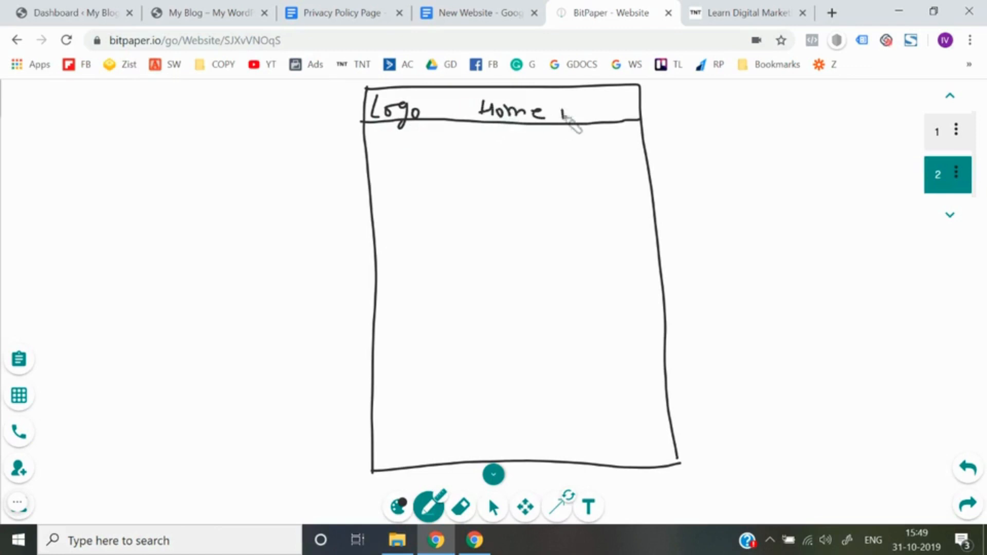
{"action": "mouse_move", "coordinate": [564, 115]}
{"action": "left_mouse_down"}
{"action": "mouse_move", "coordinate": [590, 108]}
{"action": "mouse_move", "coordinate": [625, 122]}
{"action": "mouse_move", "coordinate": [668, 106]}
{"action": "left_mouse_up"}
{"action": "mouse_move", "coordinate": [661, 98]}
{"action": "left_mouse_down"}
{"action": "mouse_move", "coordinate": [662, 114]}
{"action": "mouse_move", "coordinate": [703, 115]}
{"action": "left_mouse_up"}
{"action": "left_click_drag", "start_coordinate": [707, 109], "coordinate": [791, 114]}
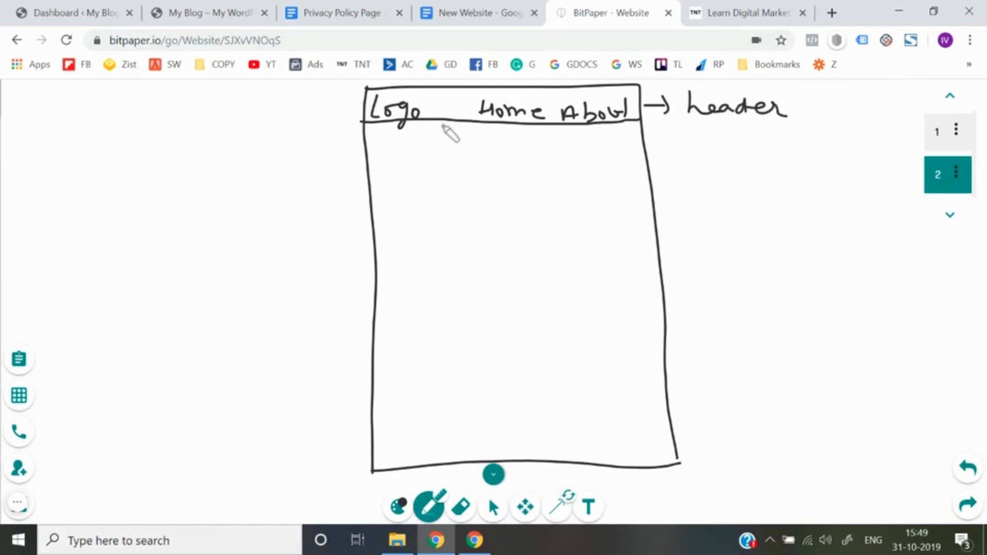
In purple, box the "Home About" text in the header and label it with an arrow to "Navigation menu".
{"action": "left_click", "coordinate": [398, 506]}
{"action": "left_click", "coordinate": [134, 279]}
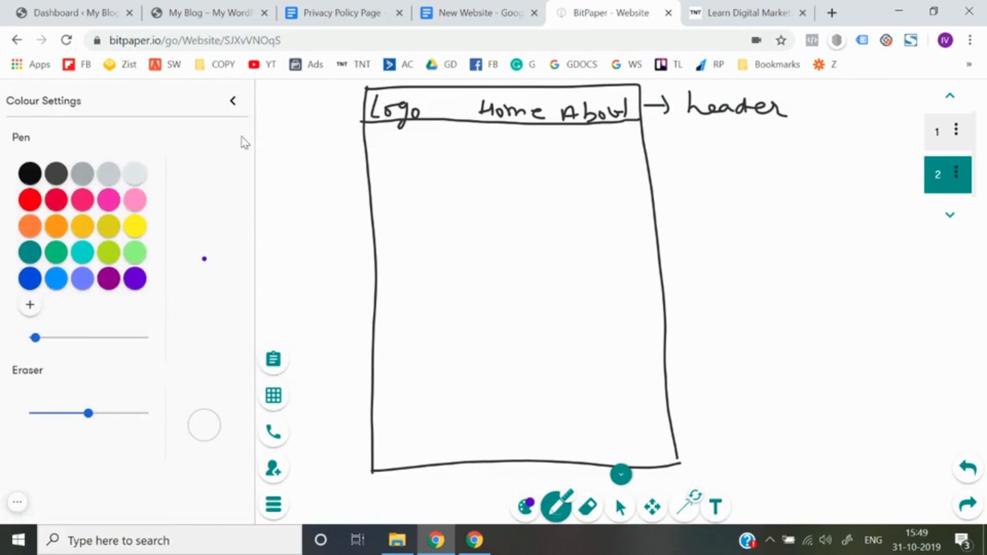
{"action": "left_click", "coordinate": [234, 103]}
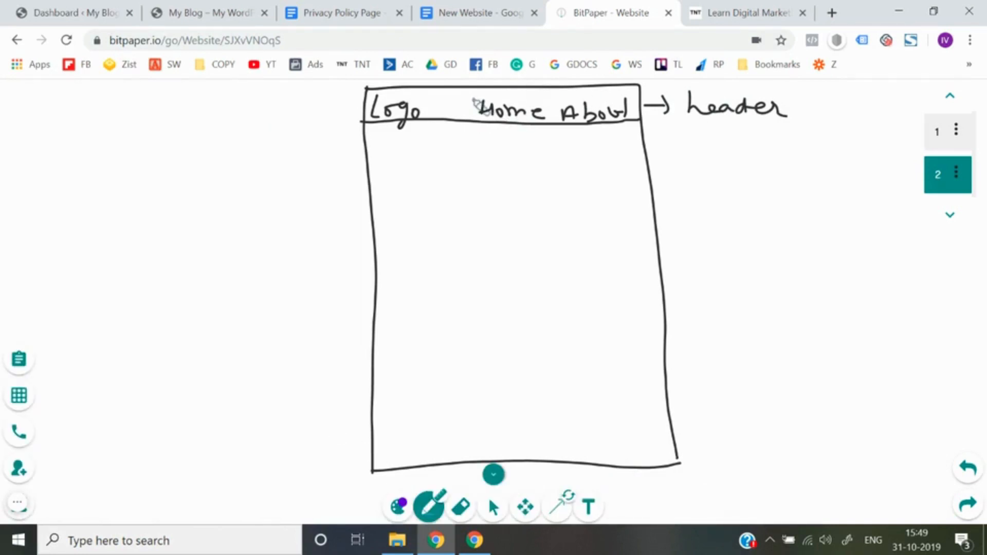
{"action": "mouse_move", "coordinate": [468, 97]}
{"action": "left_mouse_down"}
{"action": "mouse_move", "coordinate": [625, 95]}
{"action": "mouse_move", "coordinate": [627, 127]}
{"action": "mouse_move", "coordinate": [465, 131]}
{"action": "left_mouse_up"}
{"action": "mouse_move", "coordinate": [626, 131]}
{"action": "left_mouse_down"}
{"action": "mouse_move", "coordinate": [689, 149]}
{"action": "mouse_move", "coordinate": [785, 154]}
{"action": "mouse_move", "coordinate": [798, 134]}
{"action": "mouse_move", "coordinate": [813, 153]}
{"action": "mouse_move", "coordinate": [848, 149]}
{"action": "left_mouse_up"}
{"action": "left_click_drag", "start_coordinate": [725, 179], "coordinate": [791, 197]}
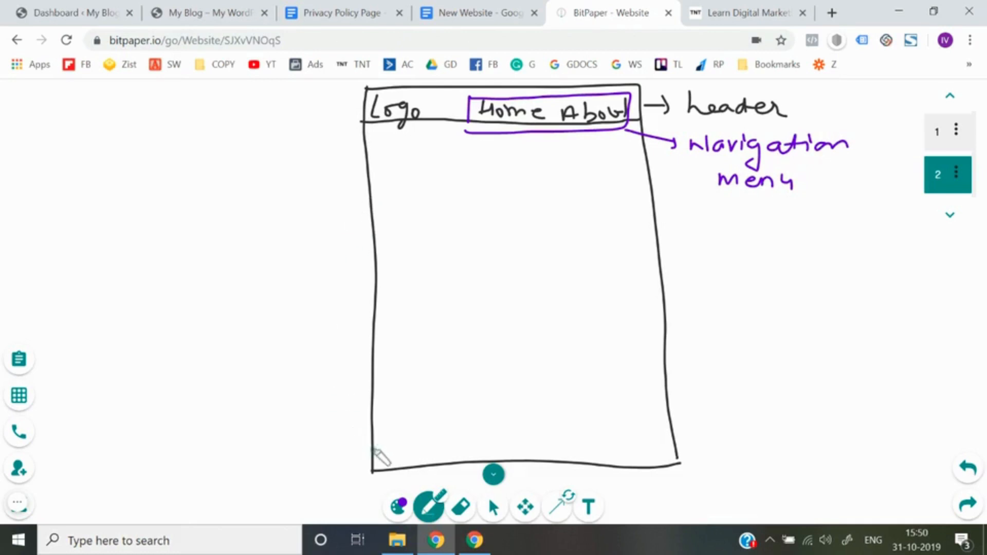
Draw a footer strip containing "copyright" and two small boxes, label it "footer" with an arrow, and tick the header and footer labels.
{"action": "left_click_drag", "start_coordinate": [372, 448], "coordinate": [673, 437]}
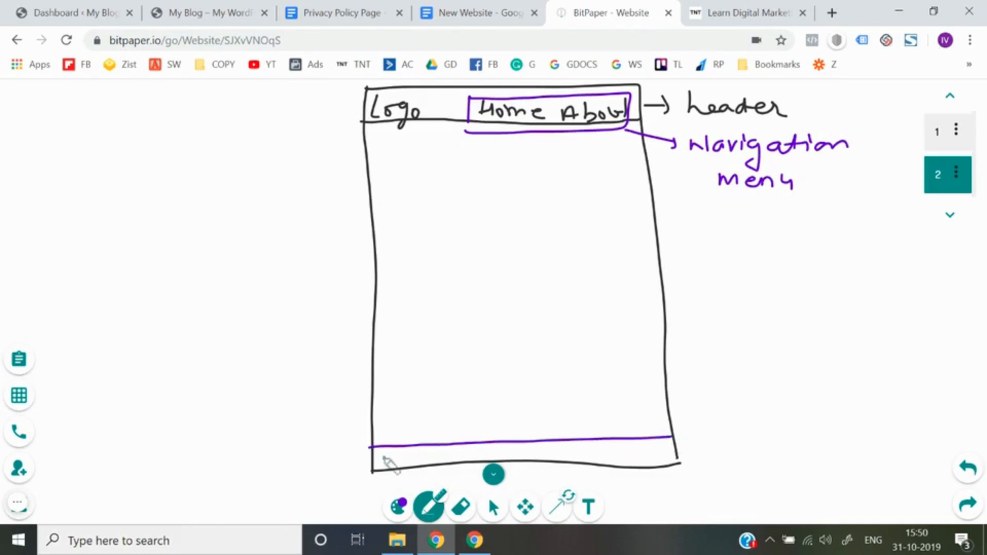
{"action": "mouse_move", "coordinate": [383, 457]}
{"action": "left_mouse_down"}
{"action": "mouse_move", "coordinate": [410, 473]}
{"action": "mouse_move", "coordinate": [431, 458]}
{"action": "mouse_move", "coordinate": [451, 463]}
{"action": "mouse_move", "coordinate": [464, 480]}
{"action": "mouse_move", "coordinate": [490, 453]}
{"action": "mouse_move", "coordinate": [625, 465]}
{"action": "mouse_move", "coordinate": [704, 455]}
{"action": "left_mouse_up"}
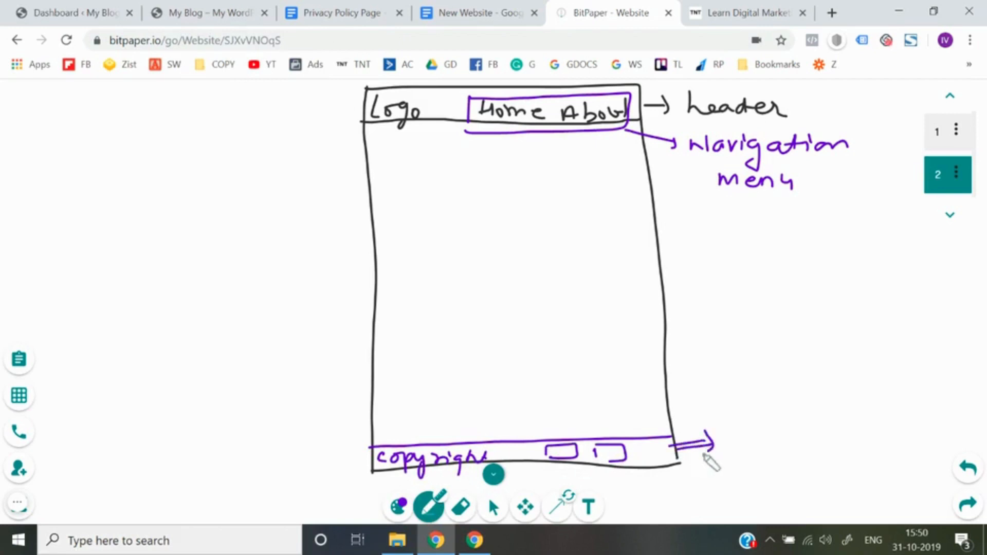
{"action": "mouse_move", "coordinate": [763, 423]}
{"action": "left_mouse_down"}
{"action": "mouse_move", "coordinate": [785, 448]}
{"action": "mouse_move", "coordinate": [828, 431]}
{"action": "mouse_move", "coordinate": [862, 436]}
{"action": "left_mouse_up"}
{"action": "mouse_move", "coordinate": [812, 107]}
{"action": "left_mouse_down"}
{"action": "mouse_move", "coordinate": [814, 118]}
{"action": "mouse_move", "coordinate": [841, 100]}
{"action": "left_mouse_up"}
{"action": "left_click_drag", "start_coordinate": [887, 426], "coordinate": [911, 422]}
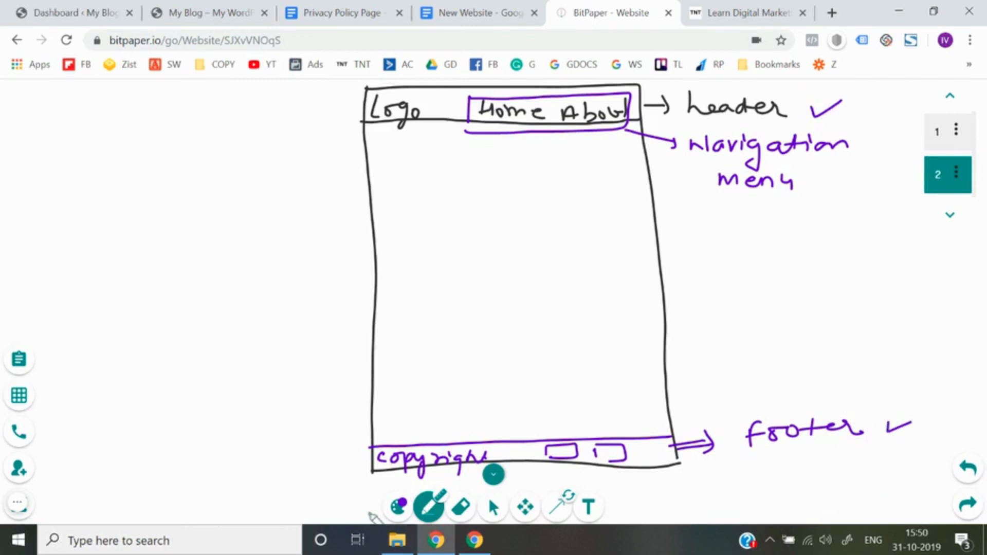
Set the pen to black and draw two horizontal lines dividing the page body into three sections.
{"action": "left_click", "coordinate": [397, 507]}
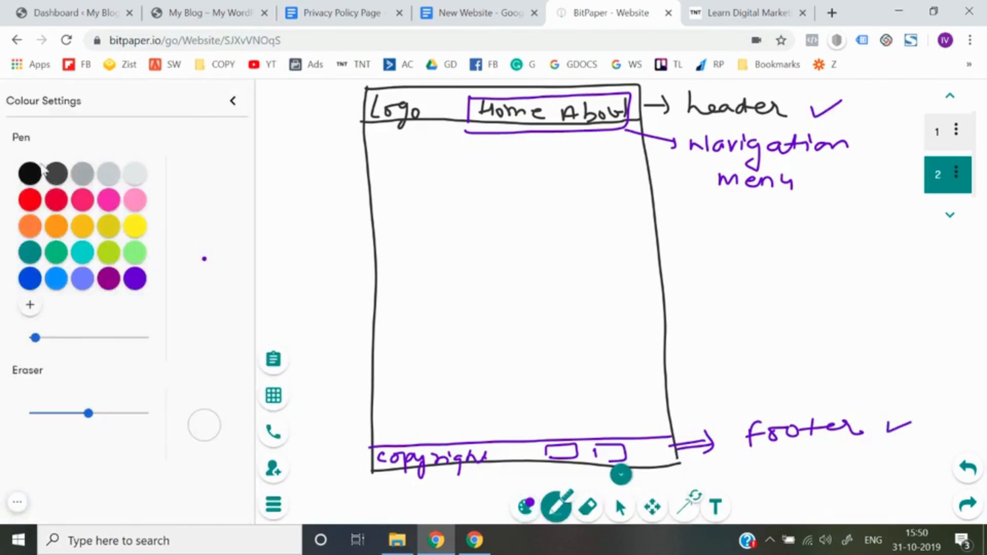
{"action": "left_click", "coordinate": [30, 173]}
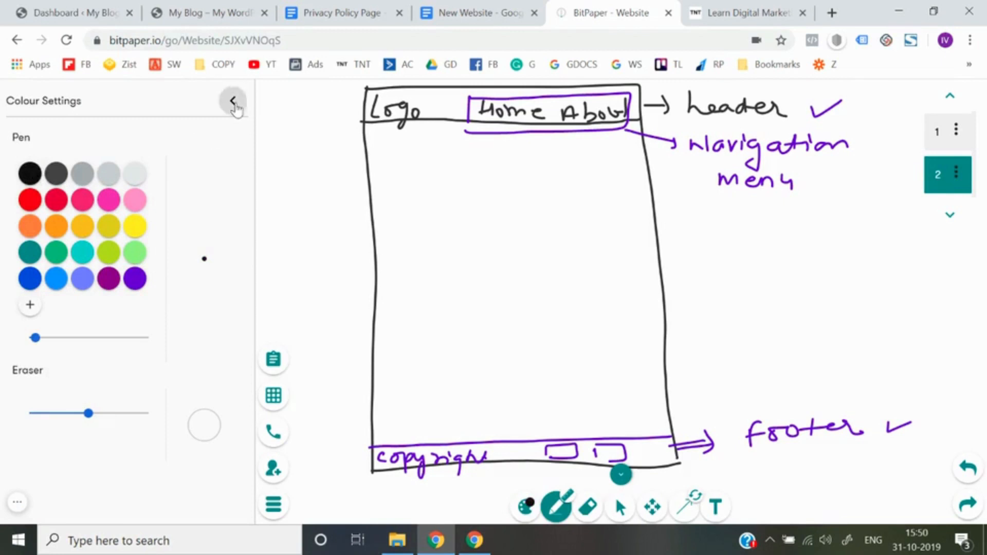
{"action": "left_click", "coordinate": [238, 101]}
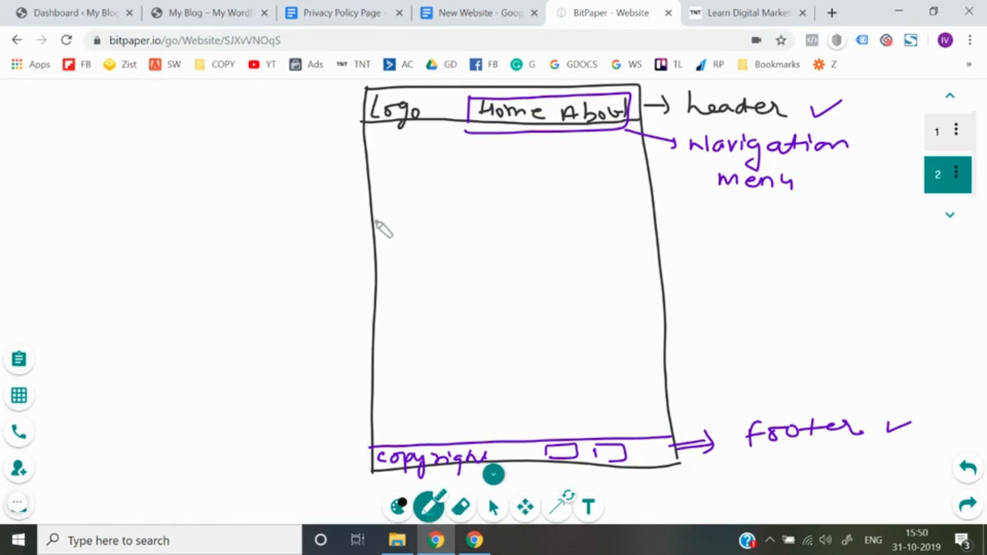
{"action": "left_click_drag", "start_coordinate": [371, 226], "coordinate": [657, 219]}
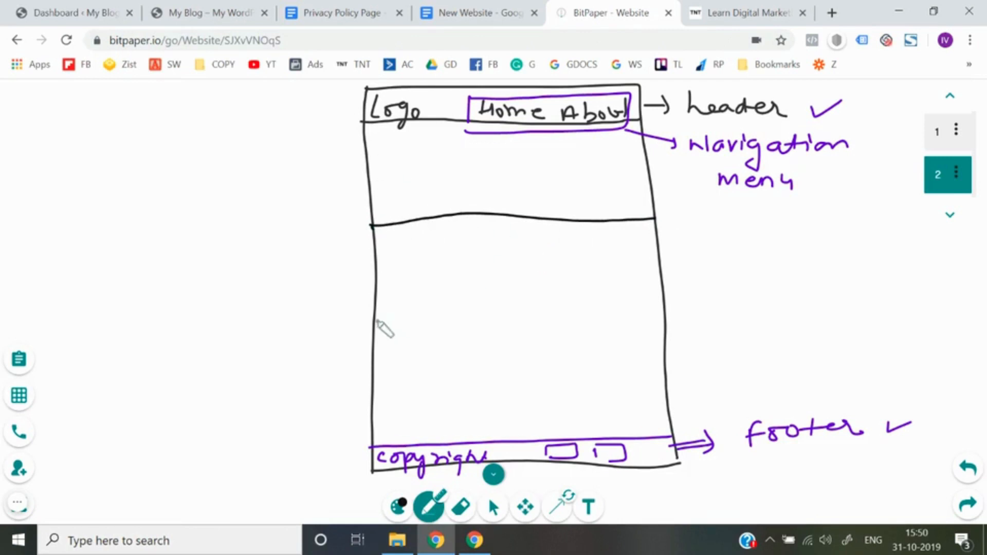
{"action": "left_click_drag", "start_coordinate": [376, 342], "coordinate": [667, 341]}
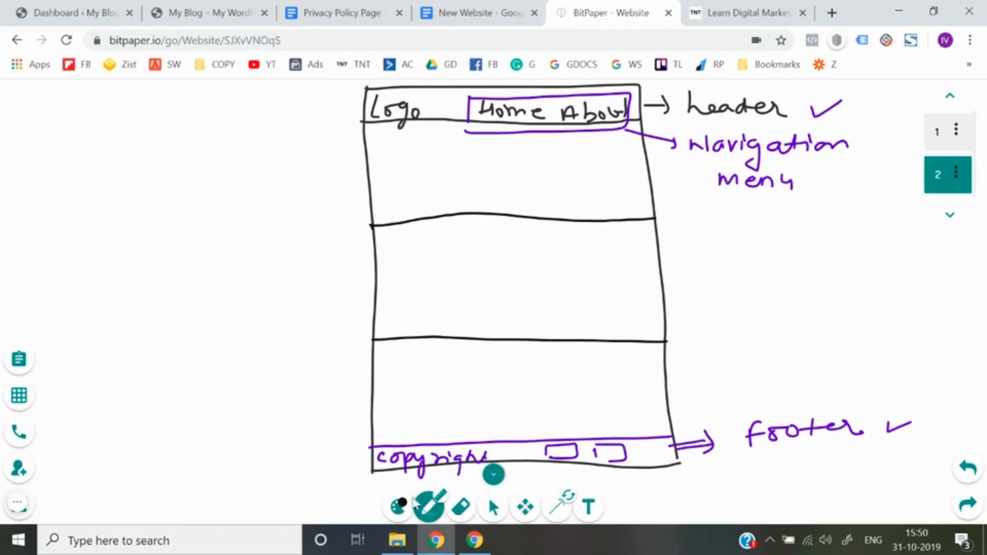
In red, draw a box labelled "Image" in the first body section and write "text" and "button" beside it.
{"action": "left_click", "coordinate": [399, 508]}
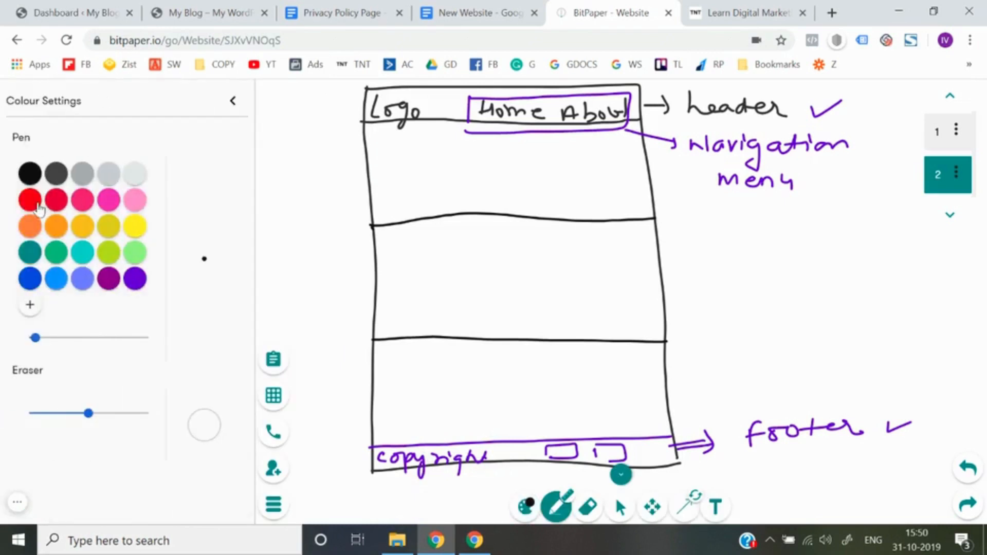
{"action": "left_click", "coordinate": [37, 203]}
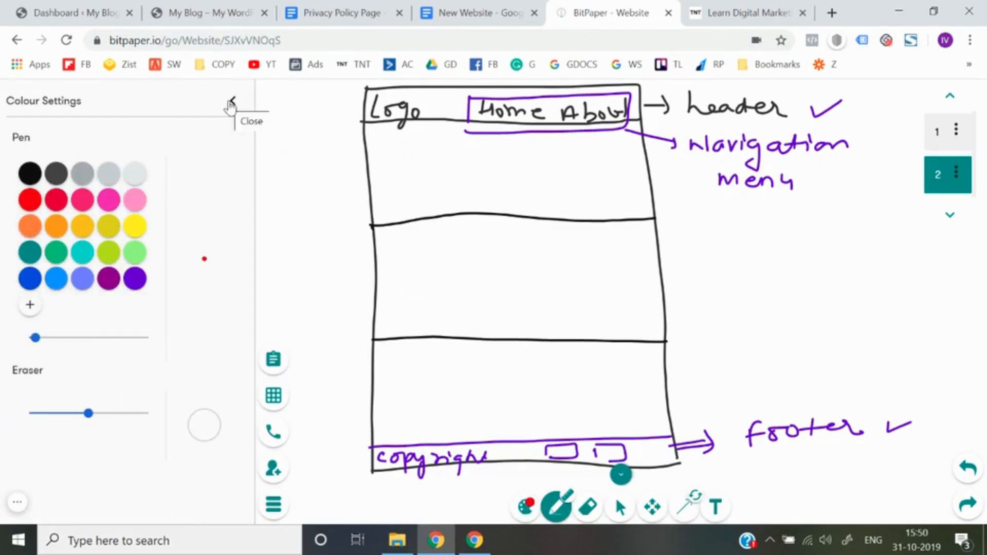
{"action": "left_click", "coordinate": [231, 101]}
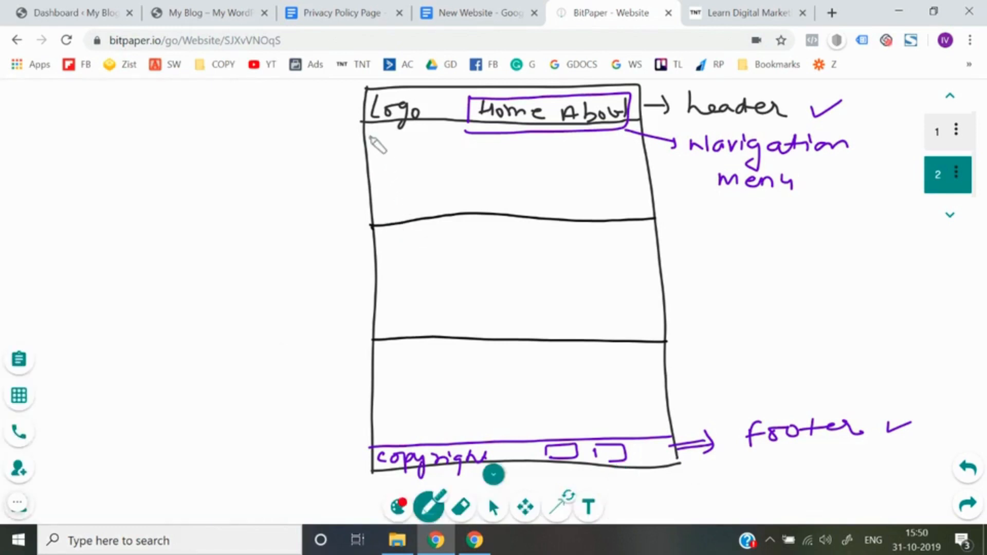
{"action": "mouse_move", "coordinate": [370, 136]}
{"action": "left_mouse_down"}
{"action": "mouse_move", "coordinate": [374, 200]}
{"action": "mouse_move", "coordinate": [372, 138]}
{"action": "mouse_move", "coordinate": [483, 146]}
{"action": "mouse_move", "coordinate": [396, 205]}
{"action": "mouse_move", "coordinate": [372, 203]}
{"action": "left_mouse_up"}
{"action": "mouse_move", "coordinate": [381, 155]}
{"action": "left_mouse_down"}
{"action": "mouse_move", "coordinate": [389, 182]}
{"action": "mouse_move", "coordinate": [408, 163]}
{"action": "mouse_move", "coordinate": [438, 170]}
{"action": "mouse_move", "coordinate": [447, 196]}
{"action": "mouse_move", "coordinate": [466, 165]}
{"action": "left_mouse_up"}
{"action": "mouse_move", "coordinate": [530, 142]}
{"action": "left_mouse_down"}
{"action": "mouse_move", "coordinate": [530, 154]}
{"action": "mouse_move", "coordinate": [591, 152]}
{"action": "left_mouse_up"}
{"action": "mouse_move", "coordinate": [538, 174]}
{"action": "left_mouse_down"}
{"action": "mouse_move", "coordinate": [554, 195]}
{"action": "mouse_move", "coordinate": [591, 202]}
{"action": "mouse_move", "coordinate": [641, 193]}
{"action": "left_mouse_up"}
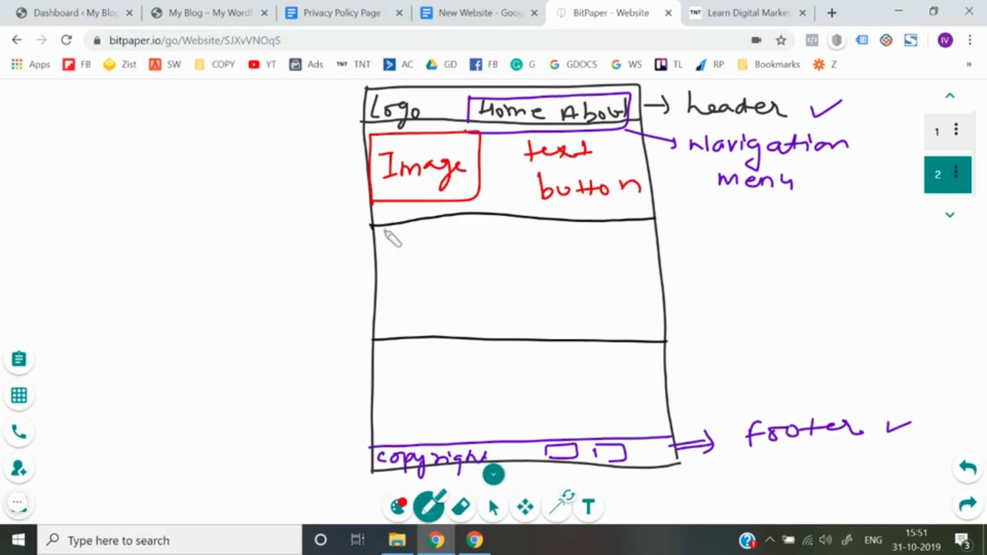
Trace the section and footer dividers in red and write "Image video text button form" in the middle section.
{"action": "left_click_drag", "start_coordinate": [371, 225], "coordinate": [663, 229]}
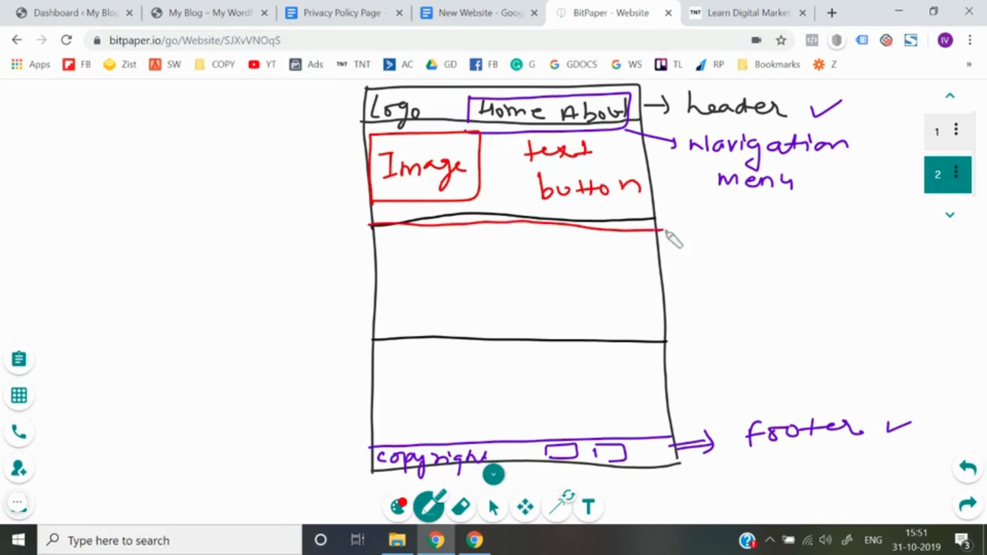
{"action": "left_click_drag", "start_coordinate": [371, 338], "coordinate": [674, 347]}
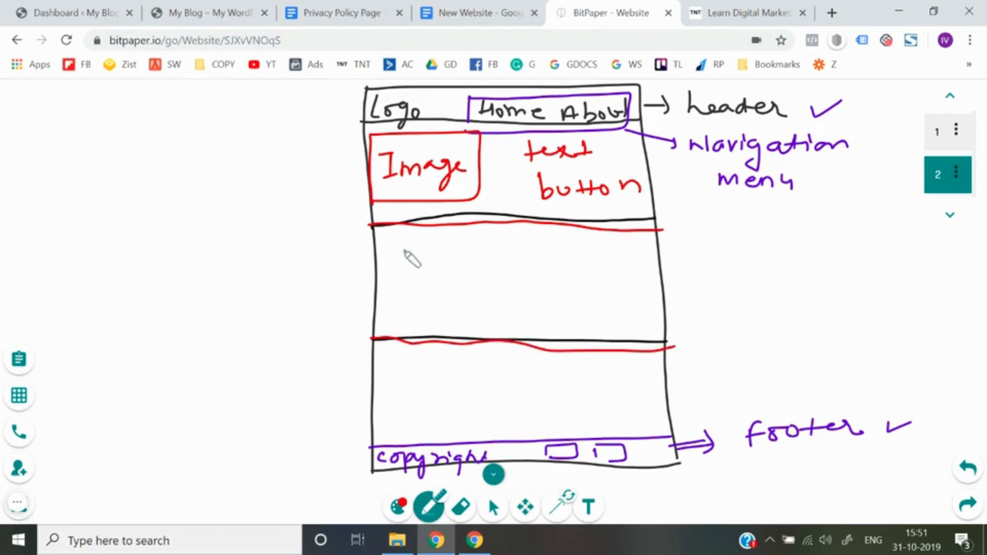
{"action": "mouse_move", "coordinate": [381, 264]}
{"action": "left_mouse_down"}
{"action": "mouse_move", "coordinate": [399, 281]}
{"action": "mouse_move", "coordinate": [422, 265]}
{"action": "mouse_move", "coordinate": [461, 264]}
{"action": "mouse_move", "coordinate": [476, 276]}
{"action": "mouse_move", "coordinate": [520, 258]}
{"action": "mouse_move", "coordinate": [540, 265]}
{"action": "mouse_move", "coordinate": [572, 254]}
{"action": "mouse_move", "coordinate": [586, 268]}
{"action": "mouse_move", "coordinate": [606, 257]}
{"action": "left_mouse_up"}
{"action": "mouse_move", "coordinate": [437, 283]}
{"action": "left_mouse_down"}
{"action": "mouse_move", "coordinate": [435, 300]}
{"action": "mouse_move", "coordinate": [620, 296]}
{"action": "left_mouse_up"}
{"action": "mouse_move", "coordinate": [501, 335]}
{"action": "left_mouse_down"}
{"action": "mouse_move", "coordinate": [516, 313]}
{"action": "mouse_move", "coordinate": [564, 337]}
{"action": "mouse_move", "coordinate": [580, 331]}
{"action": "left_mouse_up"}
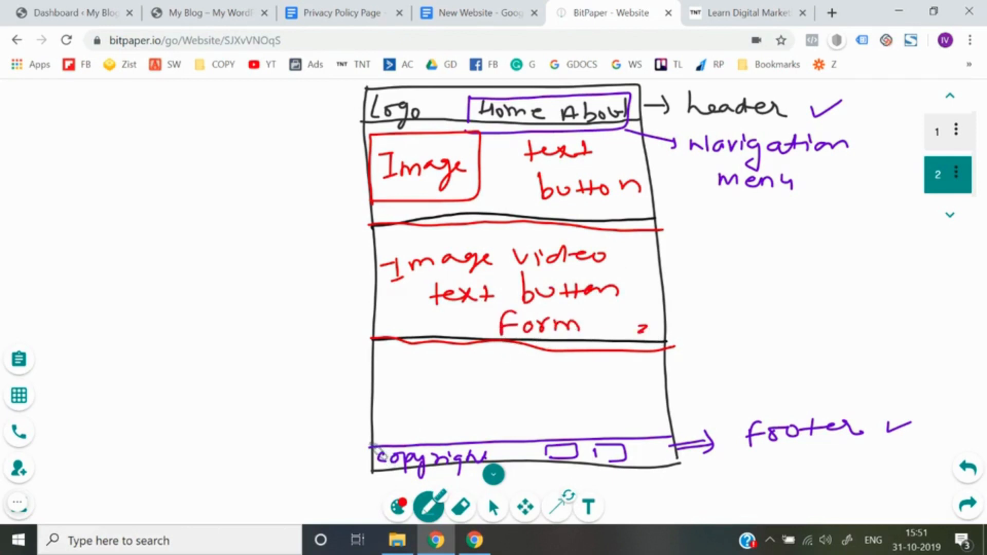
{"action": "left_click_drag", "start_coordinate": [371, 442], "coordinate": [669, 439]}
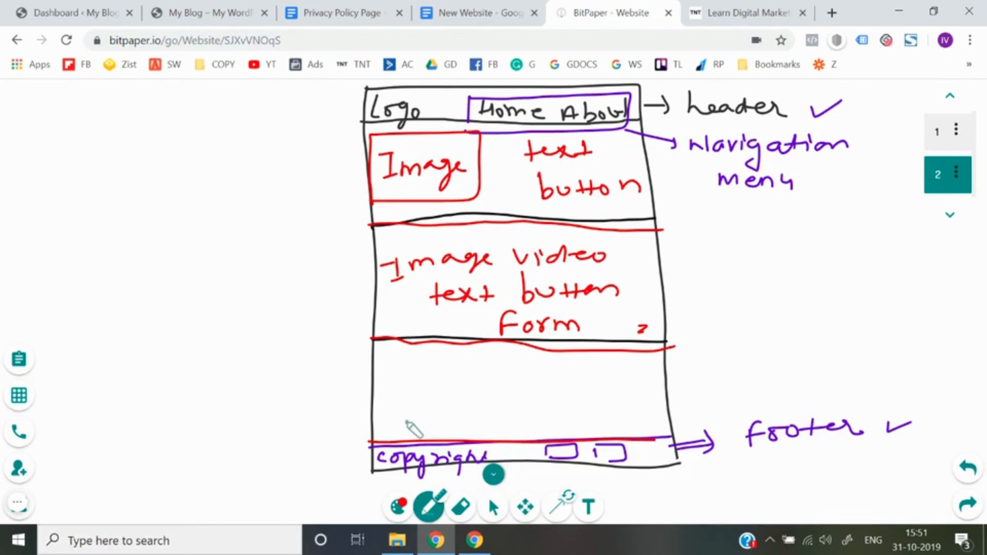
Switch to the My Blog WordPress site to examine its front page, and return to the BitPaper whiteboard.
{"action": "left_click", "coordinate": [195, 13]}
{"action": "scroll", "coordinate": [387, 323], "scroll_direction": "down", "scroll_amount": 10}
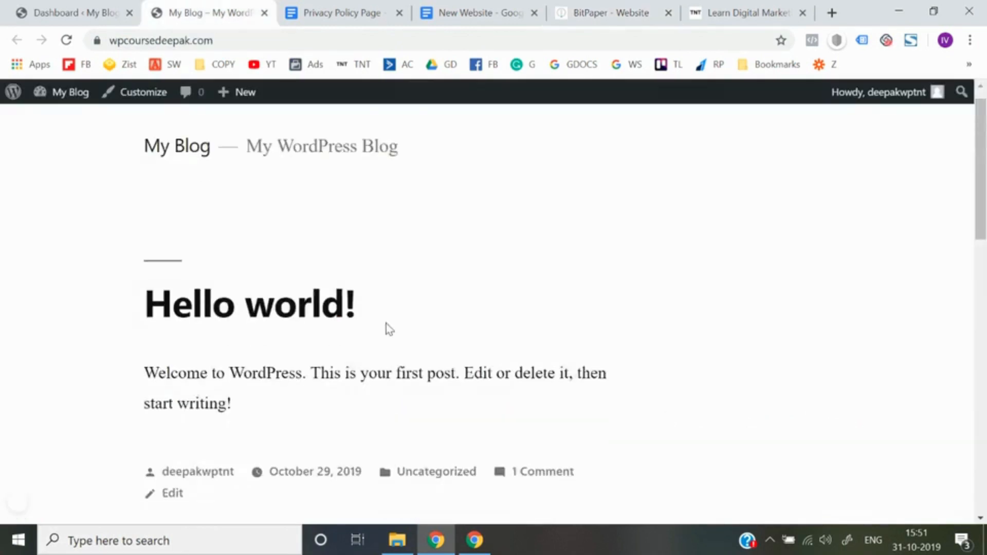
{"action": "scroll", "coordinate": [387, 323], "scroll_direction": "up", "scroll_amount": 15}
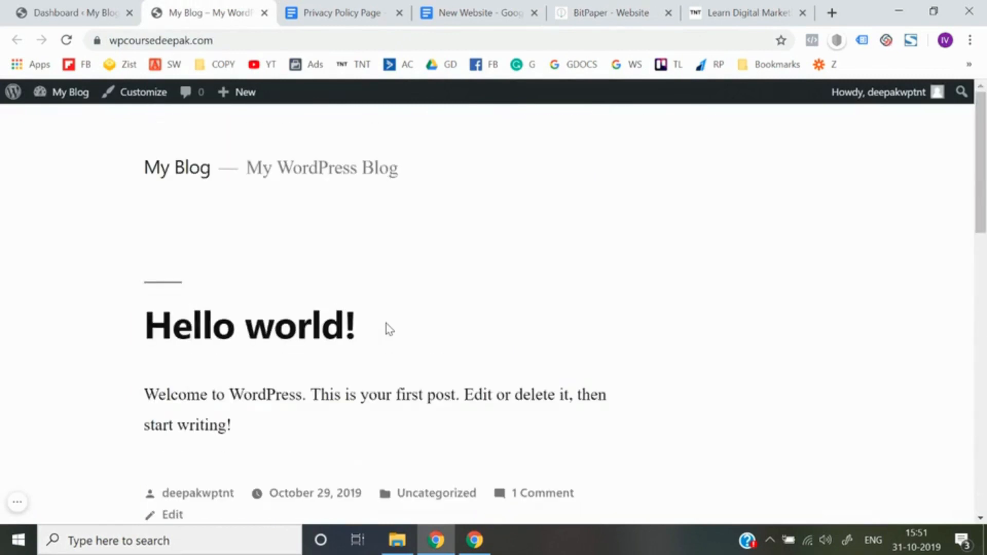
{"action": "left_click", "coordinate": [786, 11]}
{"action": "left_click", "coordinate": [581, 11]}
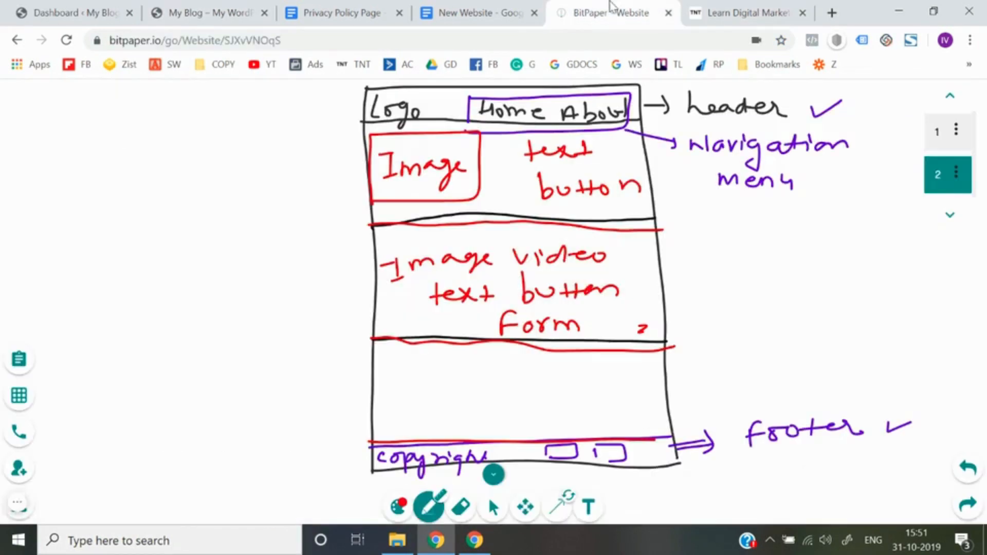
Add a third whiteboard page and write the heading "Theme" in red with a double underline.
{"action": "left_click", "coordinate": [950, 215]}
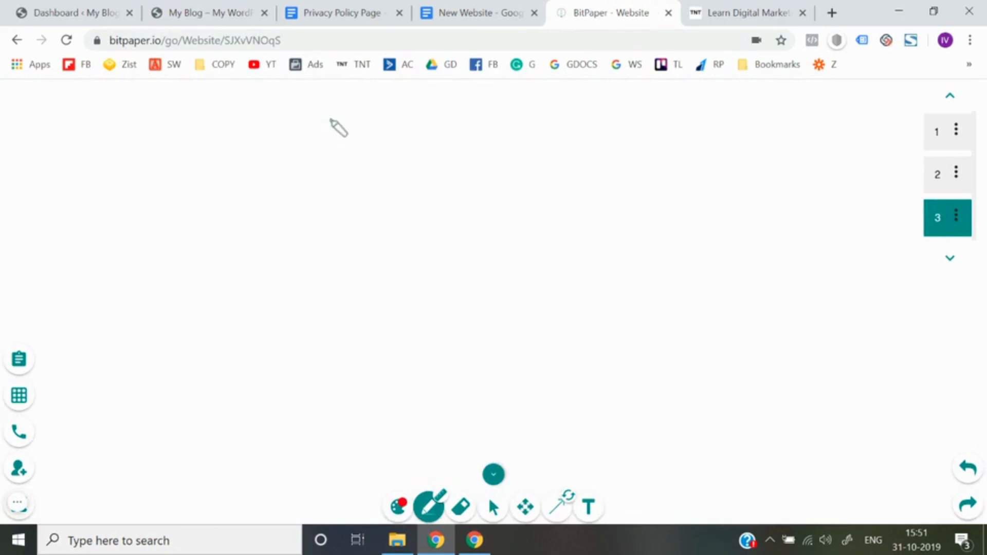
{"action": "mouse_move", "coordinate": [322, 118]}
{"action": "left_mouse_down"}
{"action": "mouse_move", "coordinate": [352, 125]}
{"action": "mouse_move", "coordinate": [359, 146]}
{"action": "mouse_move", "coordinate": [379, 134]}
{"action": "mouse_move", "coordinate": [456, 131]}
{"action": "left_mouse_up"}
{"action": "mouse_move", "coordinate": [346, 167]}
{"action": "left_mouse_down"}
{"action": "mouse_move", "coordinate": [469, 148]}
{"action": "mouse_move", "coordinate": [465, 133]}
{"action": "left_mouse_up"}
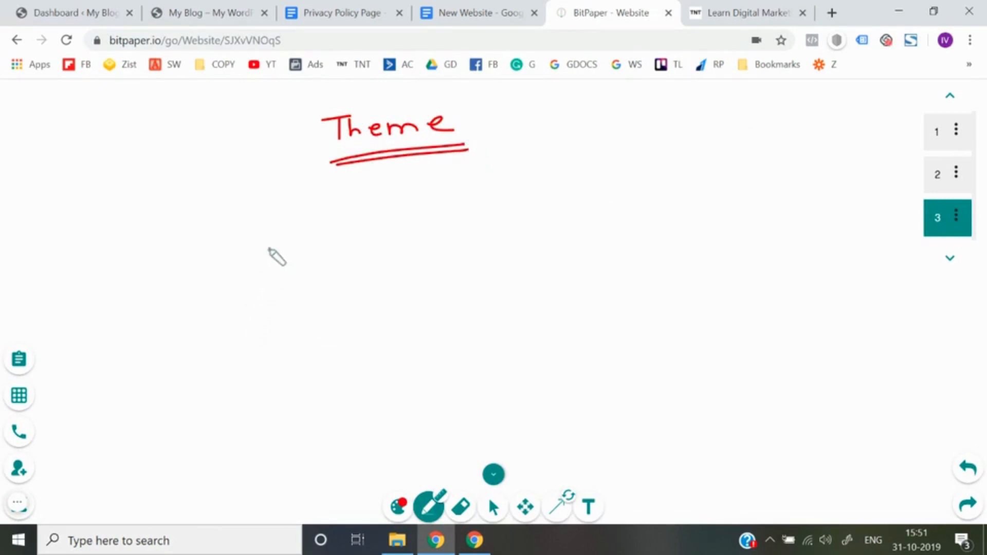
Write "wordpress" below the heading, underline it, and draw an arrow from it to the words "Free" and "paid".
{"action": "mouse_move", "coordinate": [267, 249]}
{"action": "left_mouse_down"}
{"action": "mouse_move", "coordinate": [344, 260]}
{"action": "mouse_move", "coordinate": [377, 278]}
{"action": "mouse_move", "coordinate": [398, 261]}
{"action": "mouse_move", "coordinate": [465, 247]}
{"action": "left_mouse_up"}
{"action": "mouse_move", "coordinate": [281, 294]}
{"action": "left_mouse_down"}
{"action": "mouse_move", "coordinate": [368, 293]}
{"action": "mouse_move", "coordinate": [411, 280]}
{"action": "left_mouse_up"}
{"action": "mouse_move", "coordinate": [485, 239]}
{"action": "left_mouse_down"}
{"action": "mouse_move", "coordinate": [514, 229]}
{"action": "mouse_move", "coordinate": [507, 239]}
{"action": "left_mouse_up"}
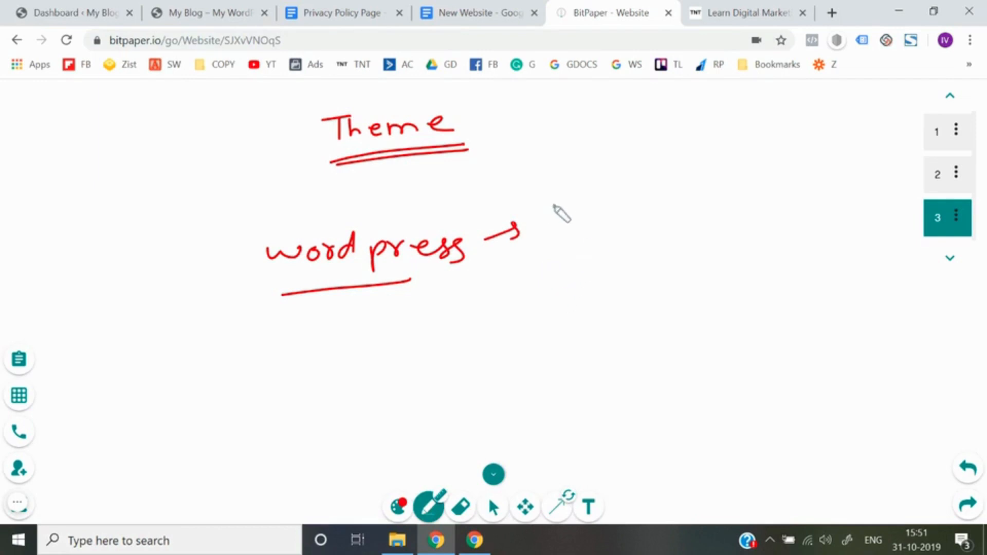
{"action": "mouse_move", "coordinate": [553, 204]}
{"action": "left_mouse_down"}
{"action": "mouse_move", "coordinate": [554, 215]}
{"action": "mouse_move", "coordinate": [627, 205]}
{"action": "mouse_move", "coordinate": [577, 264]}
{"action": "mouse_move", "coordinate": [615, 247]}
{"action": "mouse_move", "coordinate": [637, 262]}
{"action": "mouse_move", "coordinate": [678, 245]}
{"action": "mouse_move", "coordinate": [641, 222]}
{"action": "left_mouse_up"}
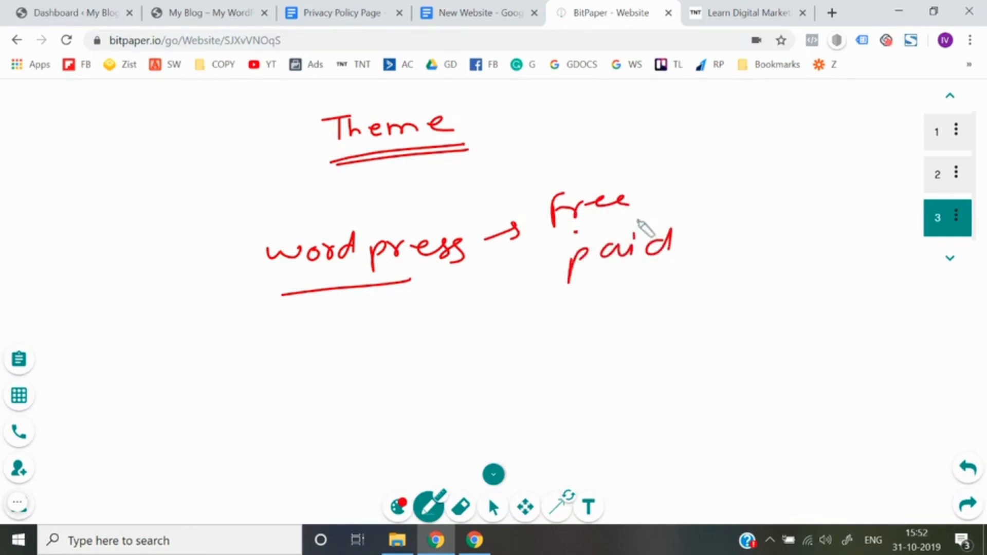
Double-underline "Free" in red and add a short dash below "paid" and another to the right of "Free".
{"action": "left_click_drag", "start_coordinate": [575, 230], "coordinate": [669, 212]}
{"action": "left_click_drag", "start_coordinate": [578, 240], "coordinate": [680, 219]}
{"action": "left_click_drag", "start_coordinate": [617, 287], "coordinate": [643, 284]}
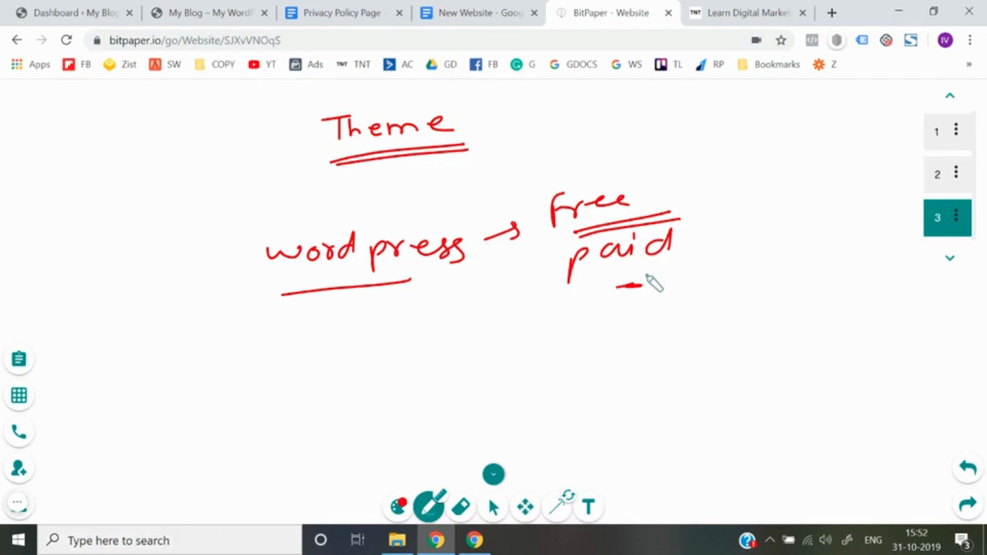
{"action": "left_click_drag", "start_coordinate": [662, 185], "coordinate": [671, 186]}
Draw a bracket arrow from "Free" down to the new words "The Best theme", then underline and partly frame them.
{"action": "mouse_move", "coordinate": [544, 209]}
{"action": "left_mouse_down"}
{"action": "mouse_move", "coordinate": [526, 231]}
{"action": "mouse_move", "coordinate": [510, 355]}
{"action": "mouse_move", "coordinate": [537, 352]}
{"action": "mouse_move", "coordinate": [529, 359]}
{"action": "left_mouse_up"}
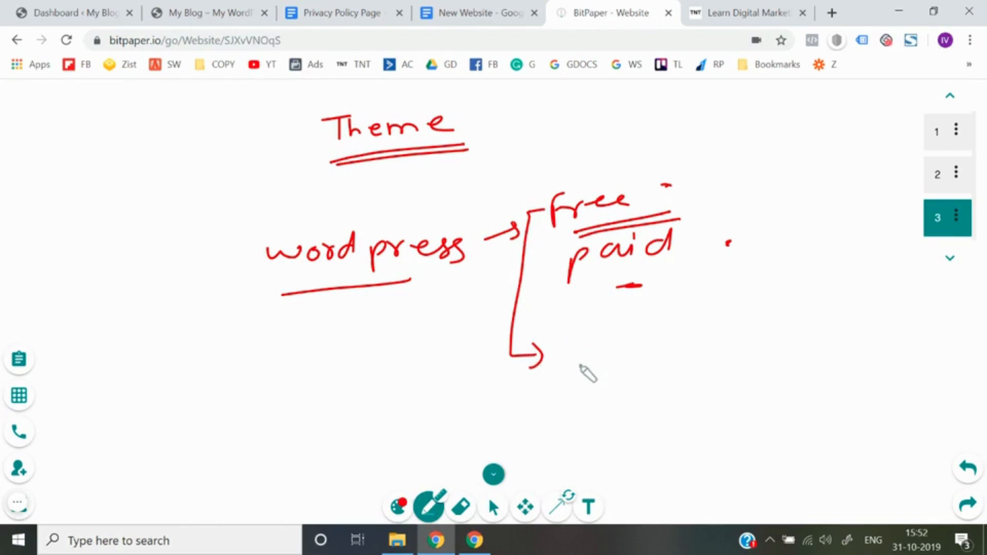
{"action": "mouse_move", "coordinate": [558, 338]}
{"action": "left_mouse_down"}
{"action": "mouse_move", "coordinate": [578, 334]}
{"action": "mouse_move", "coordinate": [567, 361]}
{"action": "mouse_move", "coordinate": [740, 337]}
{"action": "mouse_move", "coordinate": [902, 336]}
{"action": "left_mouse_up"}
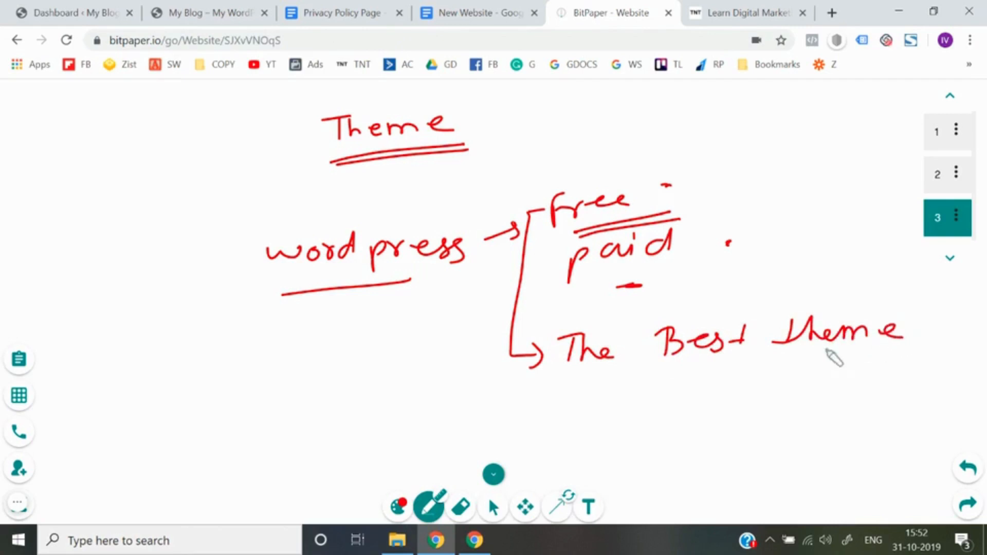
{"action": "left_click_drag", "start_coordinate": [603, 367], "coordinate": [865, 348]}
{"action": "mouse_move", "coordinate": [639, 318]}
{"action": "left_mouse_down"}
{"action": "mouse_move", "coordinate": [875, 297]}
{"action": "mouse_move", "coordinate": [895, 348]}
{"action": "mouse_move", "coordinate": [840, 347]}
{"action": "left_mouse_up"}
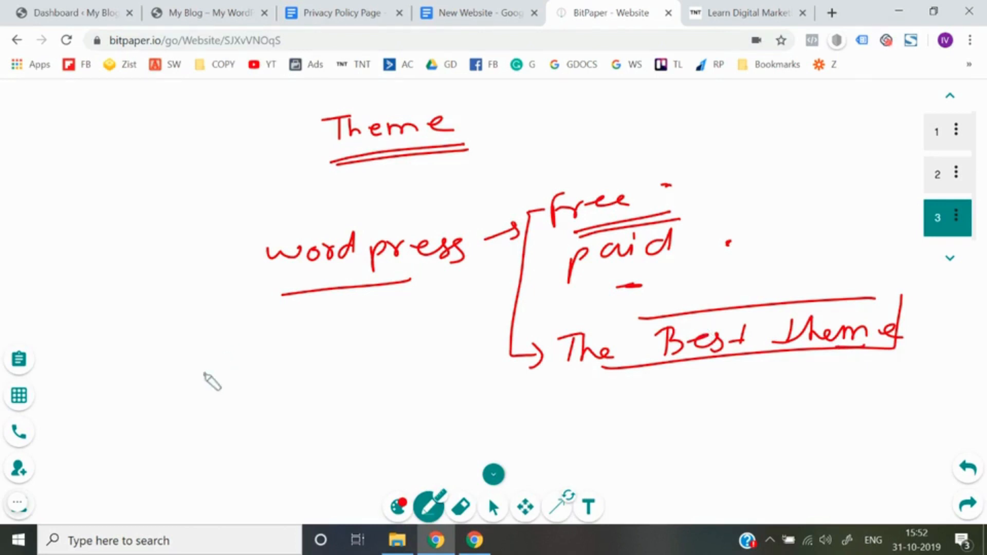
Write "oceanwp theme" in red beside "The Best theme", underline "oceanwp", and box each of the two words.
{"action": "mouse_move", "coordinate": [205, 384]}
{"action": "left_mouse_down"}
{"action": "mouse_move", "coordinate": [259, 371]}
{"action": "mouse_move", "coordinate": [346, 374]}
{"action": "mouse_move", "coordinate": [388, 348]}
{"action": "mouse_move", "coordinate": [436, 375]}
{"action": "mouse_move", "coordinate": [511, 355]}
{"action": "left_mouse_up"}
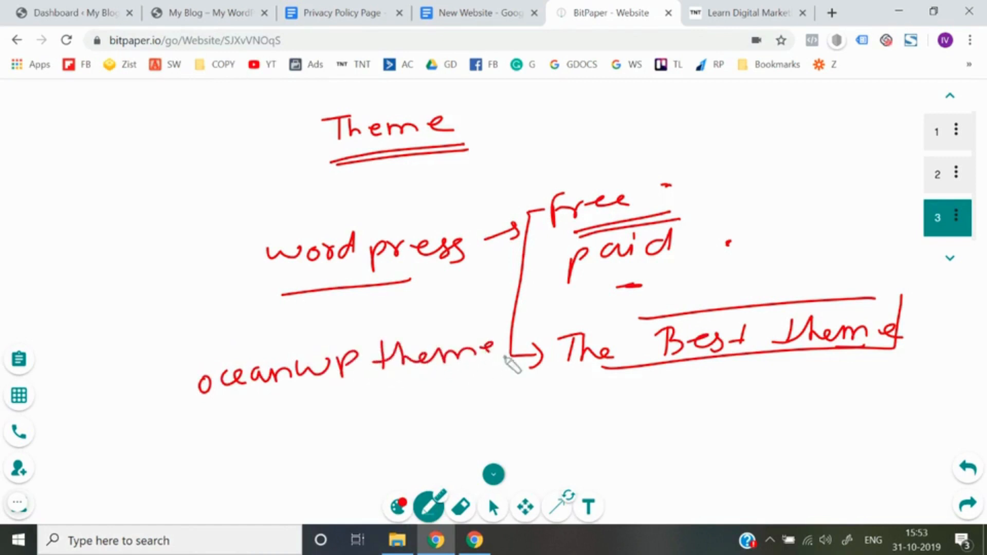
{"action": "left_click_drag", "start_coordinate": [180, 413], "coordinate": [389, 378]}
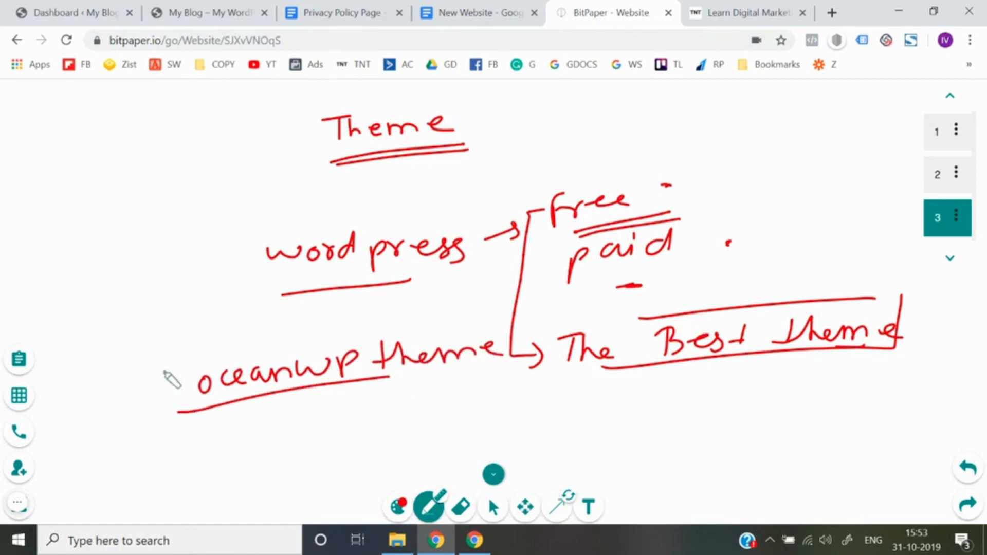
{"action": "mouse_move", "coordinate": [163, 369]}
{"action": "left_mouse_down"}
{"action": "mouse_move", "coordinate": [177, 411]}
{"action": "mouse_move", "coordinate": [326, 344]}
{"action": "mouse_move", "coordinate": [360, 382]}
{"action": "left_mouse_up"}
{"action": "mouse_move", "coordinate": [373, 330]}
{"action": "left_mouse_down"}
{"action": "mouse_move", "coordinate": [379, 380]}
{"action": "mouse_move", "coordinate": [486, 319]}
{"action": "mouse_move", "coordinate": [381, 365]}
{"action": "left_mouse_up"}
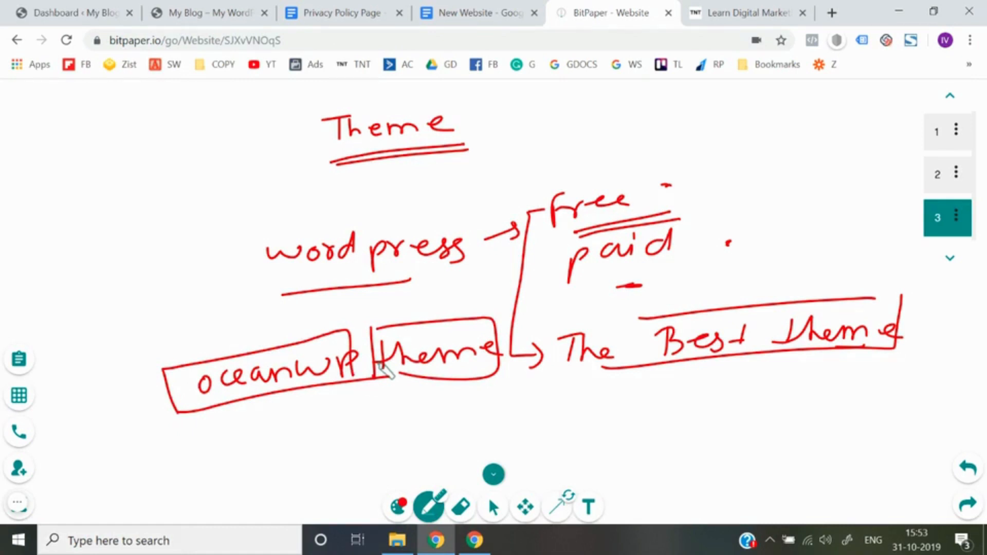
Switch to the WordPress dashboard and highlight the domain and the "wp-admin" part of its web address.
{"action": "left_click", "coordinate": [77, 10]}
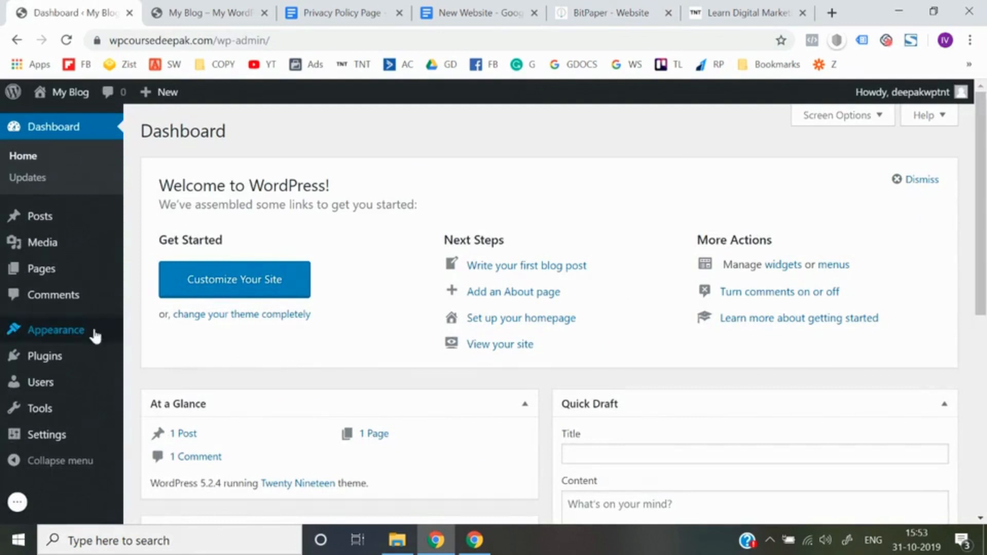
{"action": "mouse_move", "coordinate": [91, 334]}
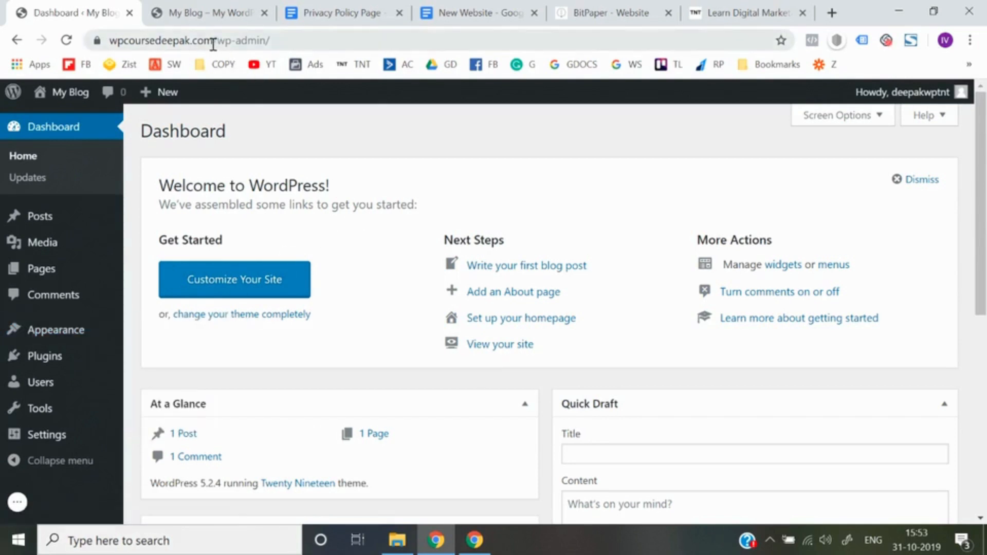
{"action": "left_click_drag", "start_coordinate": [213, 40], "coordinate": [109, 40]}
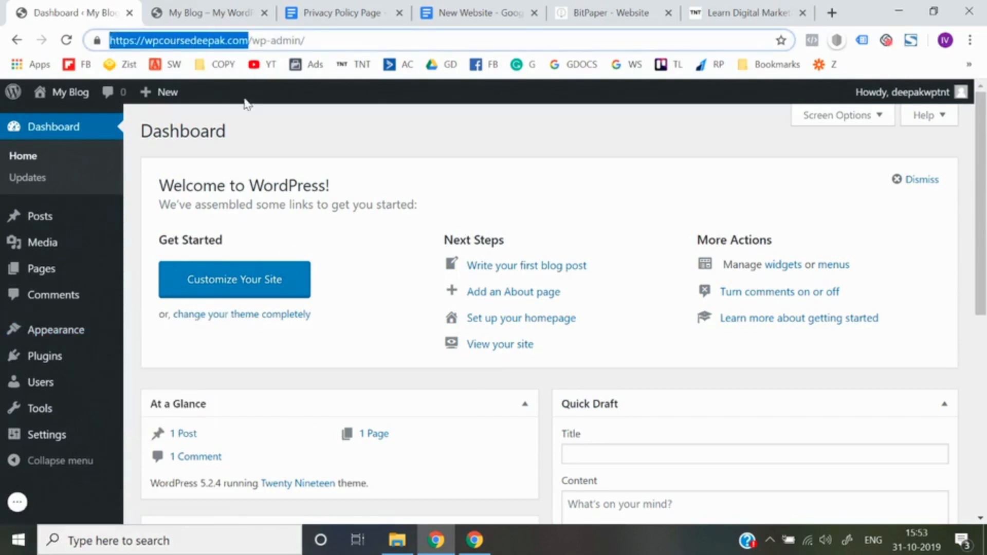
{"action": "left_click", "coordinate": [332, 142]}
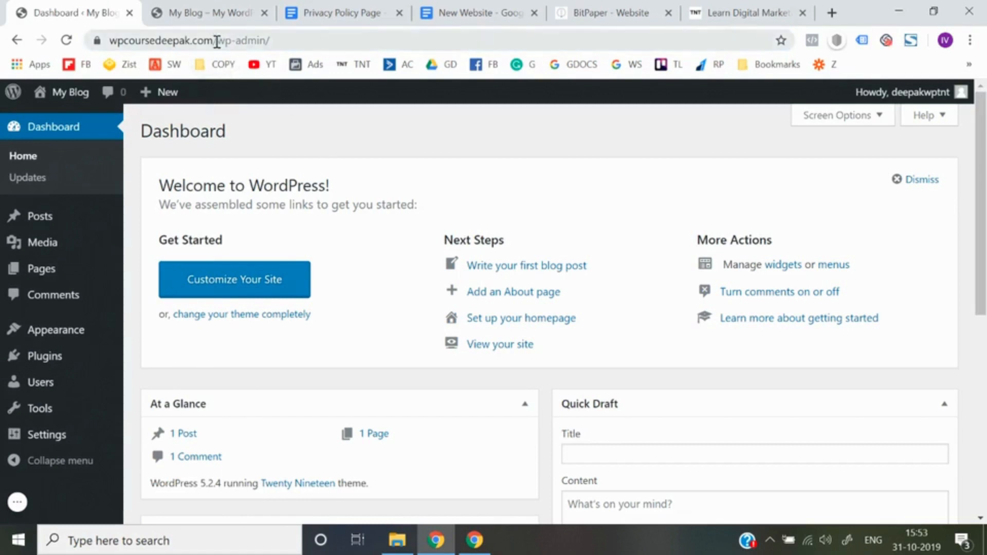
{"action": "left_click_drag", "start_coordinate": [217, 40], "coordinate": [299, 40]}
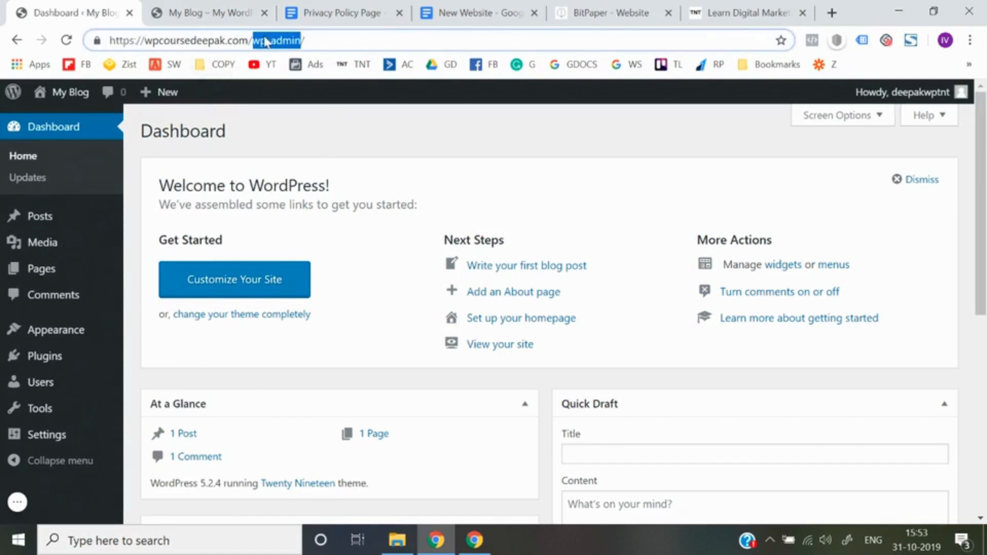
{"action": "left_click", "coordinate": [332, 132]}
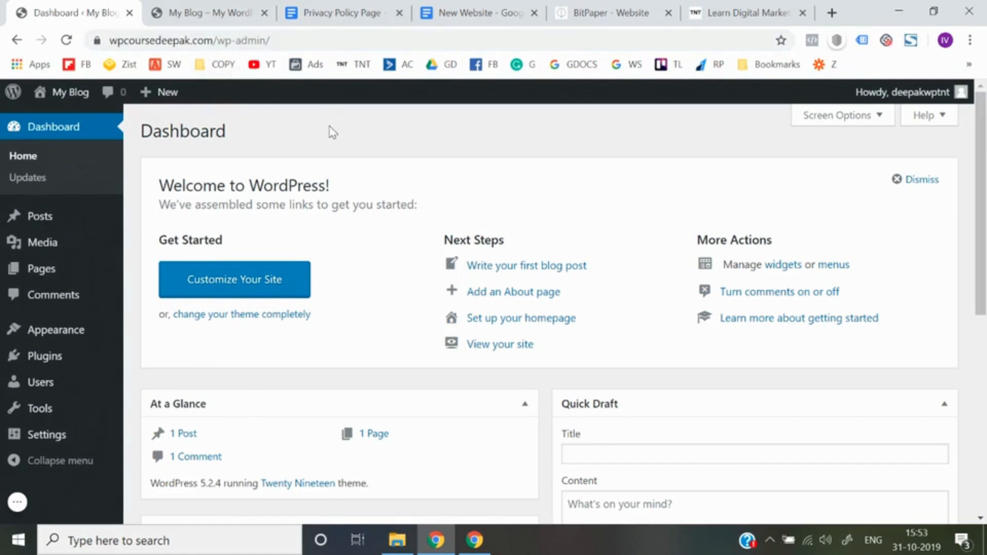
View the My Blog front page, check its connection security information, and close the information popup.
{"action": "left_click", "coordinate": [230, 8]}
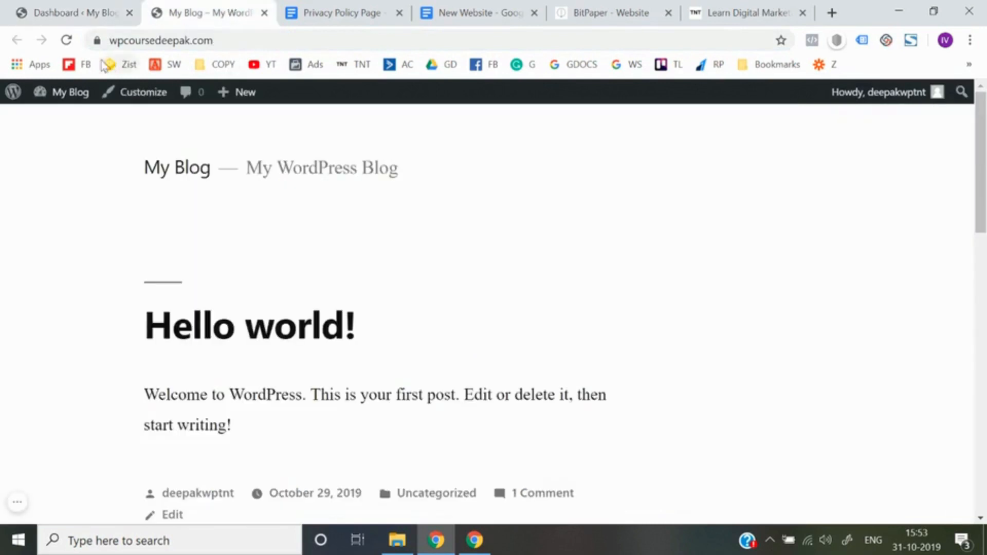
{"action": "left_click", "coordinate": [99, 44]}
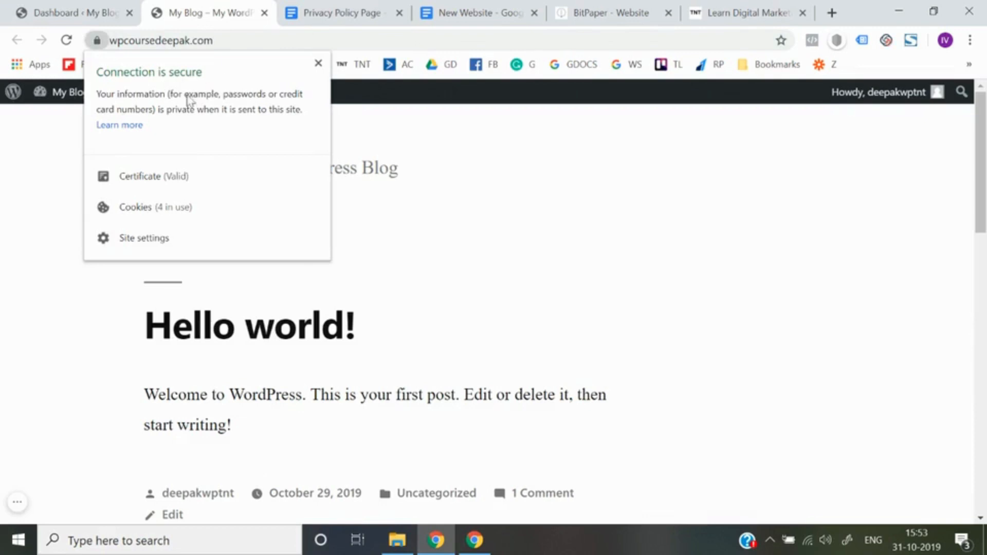
{"action": "left_click", "coordinate": [319, 64]}
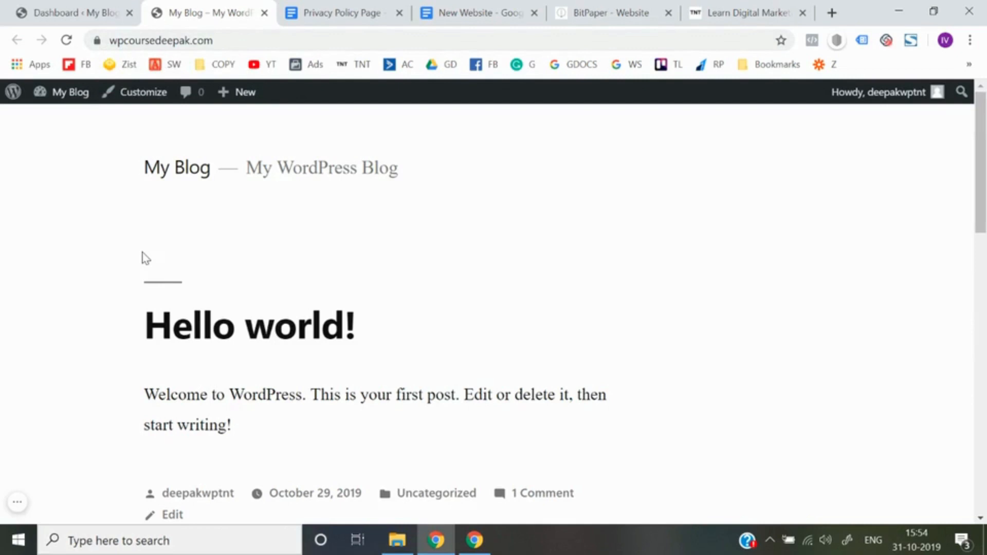
Return to the WordPress dashboard and open the page for adding new themes.
{"action": "left_click", "coordinate": [106, 4]}
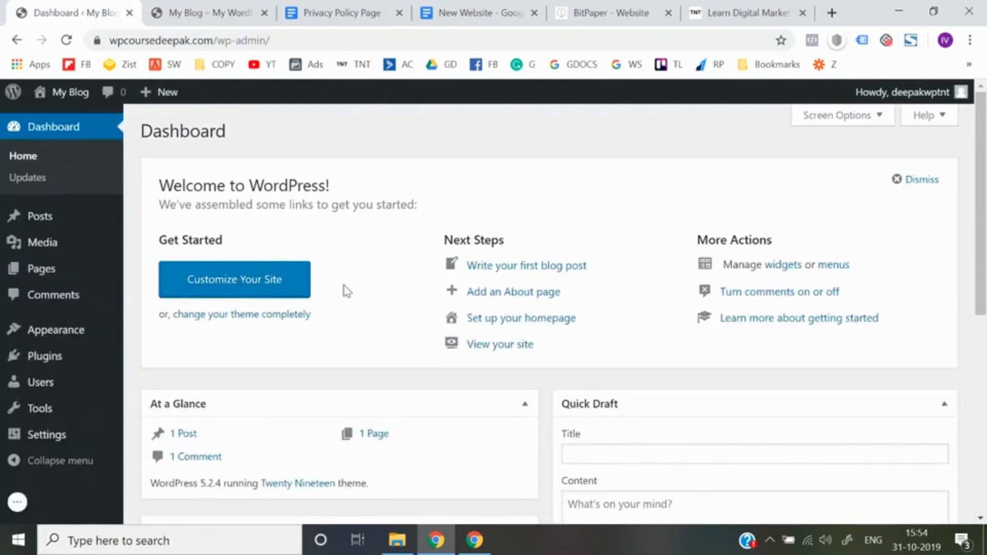
{"action": "mouse_move", "coordinate": [88, 331]}
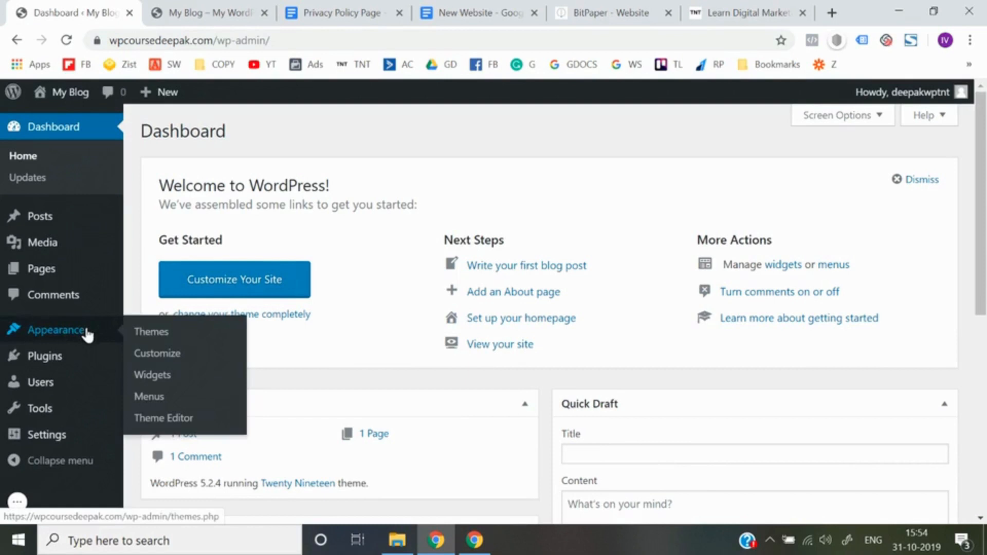
{"action": "left_click", "coordinate": [161, 333]}
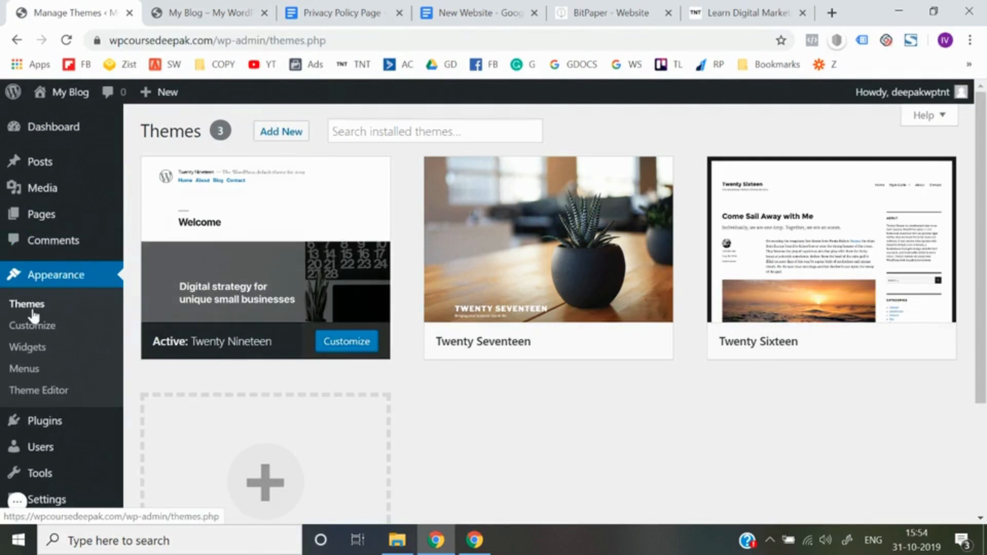
{"action": "left_click", "coordinate": [281, 132]}
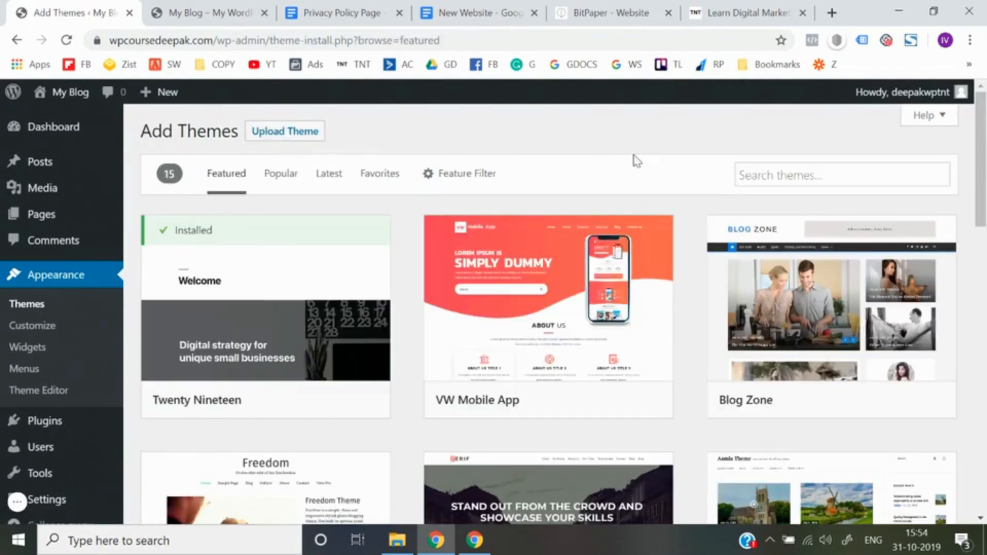
Search the theme directory for "ocean wp", and install and activate the OceanWP theme.
{"action": "left_click", "coordinate": [811, 173]}
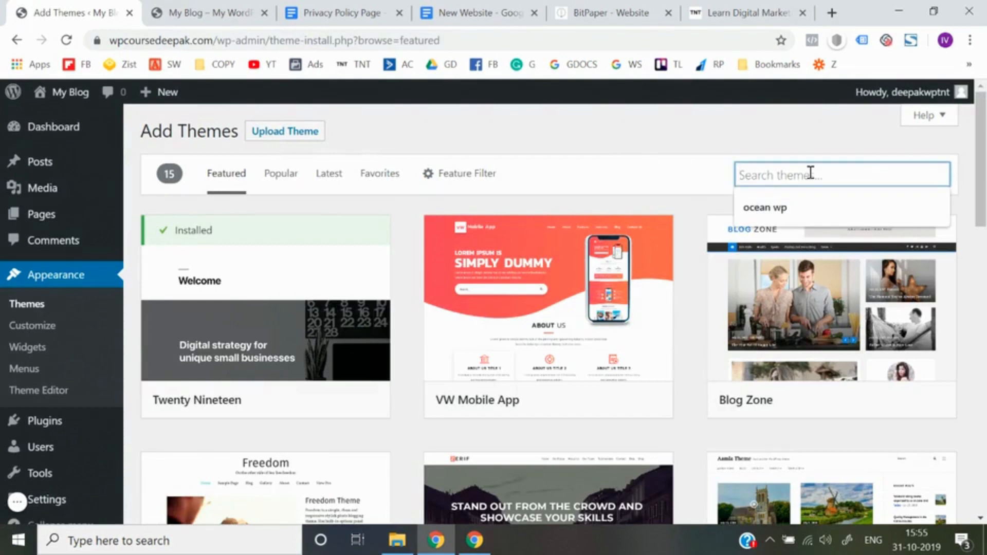
{"action": "type", "text": "ocean w"}
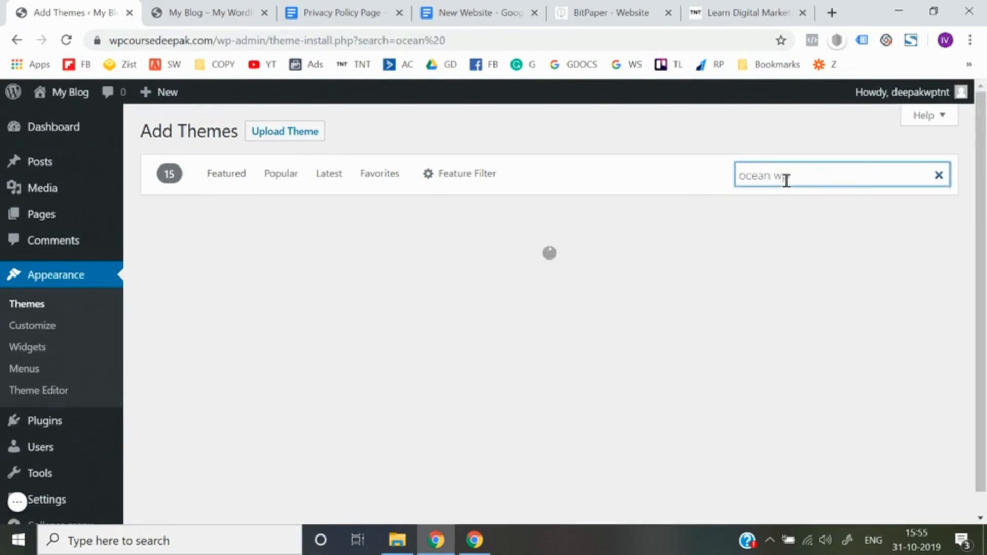
{"action": "type", "text": "p"}
{"action": "mouse_move", "coordinate": [231, 381]}
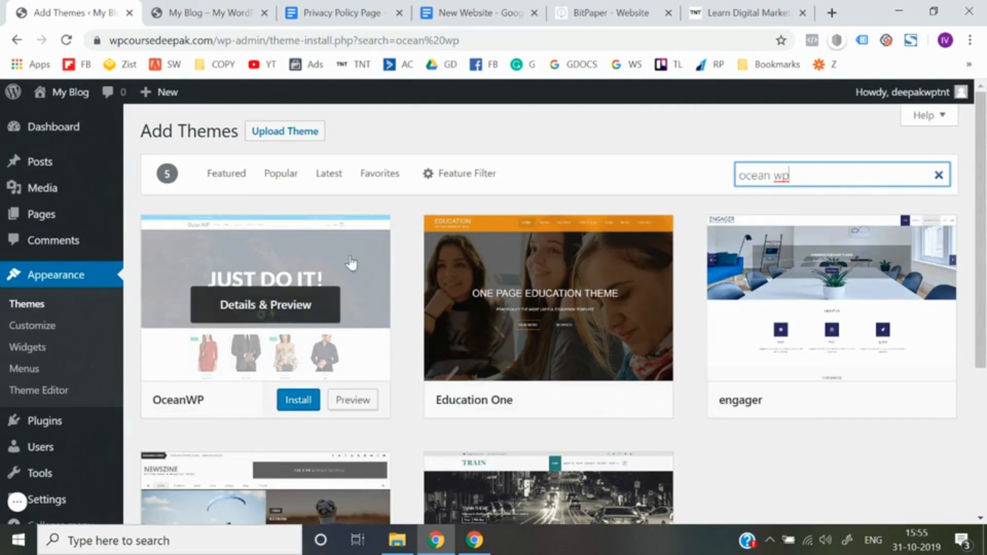
{"action": "left_click", "coordinate": [299, 410]}
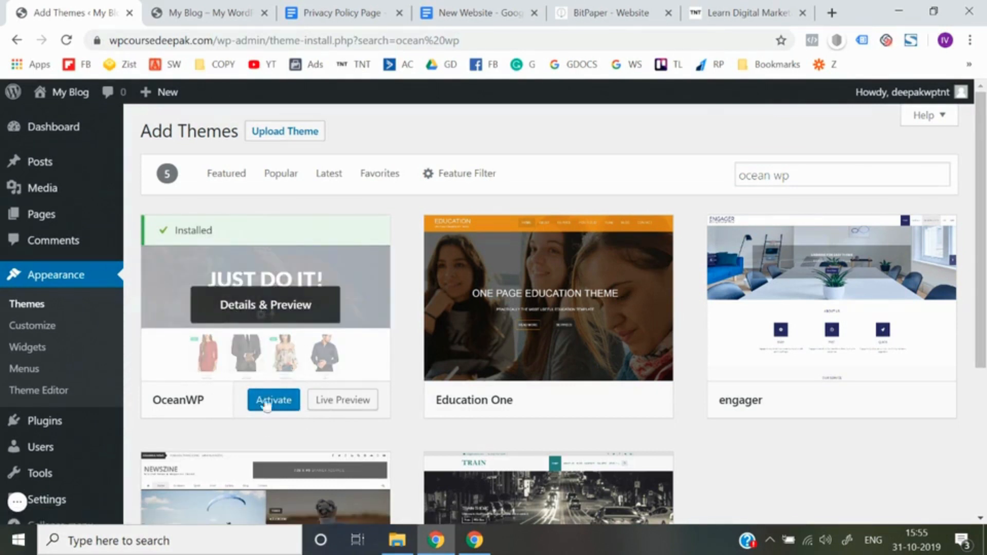
{"action": "left_click", "coordinate": [278, 406]}
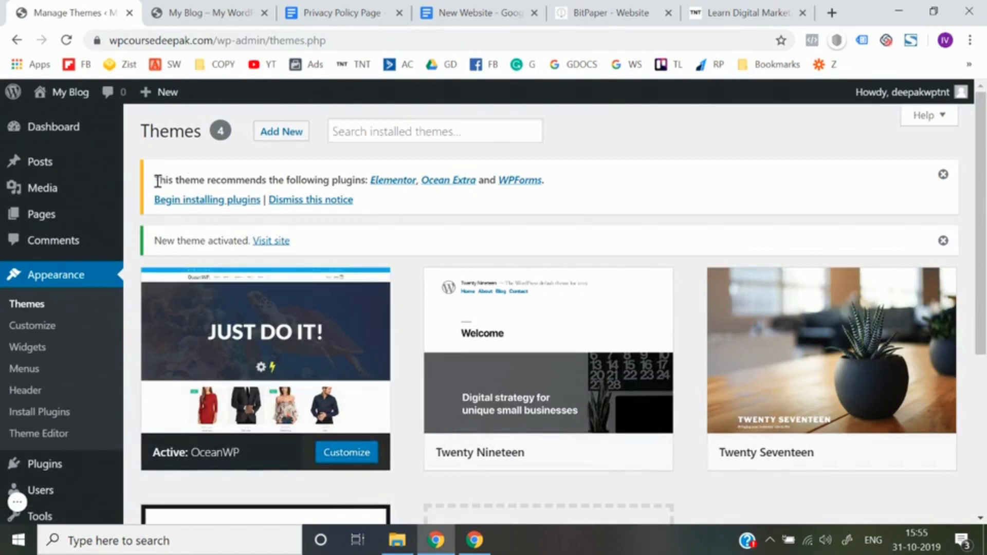
Highlight the notice text about the plugins recommended for the theme and the Elementor entry.
{"action": "left_click_drag", "start_coordinate": [156, 181], "coordinate": [414, 180]}
{"action": "left_click", "coordinate": [366, 177]}
{"action": "left_click", "coordinate": [157, 178]}
{"action": "left_click", "coordinate": [369, 178]}
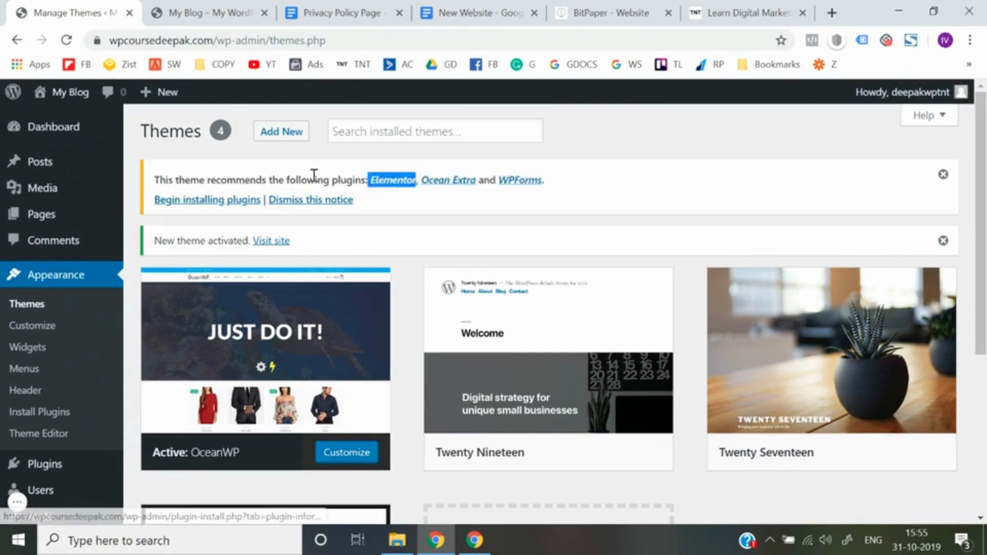
{"action": "left_click", "coordinate": [330, 175]}
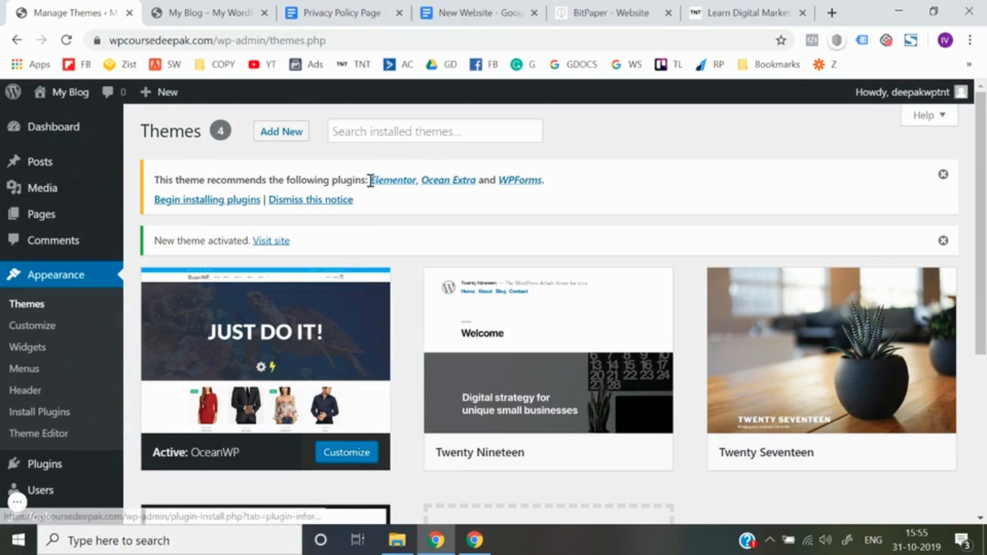
{"action": "left_click_drag", "start_coordinate": [370, 180], "coordinate": [156, 175]}
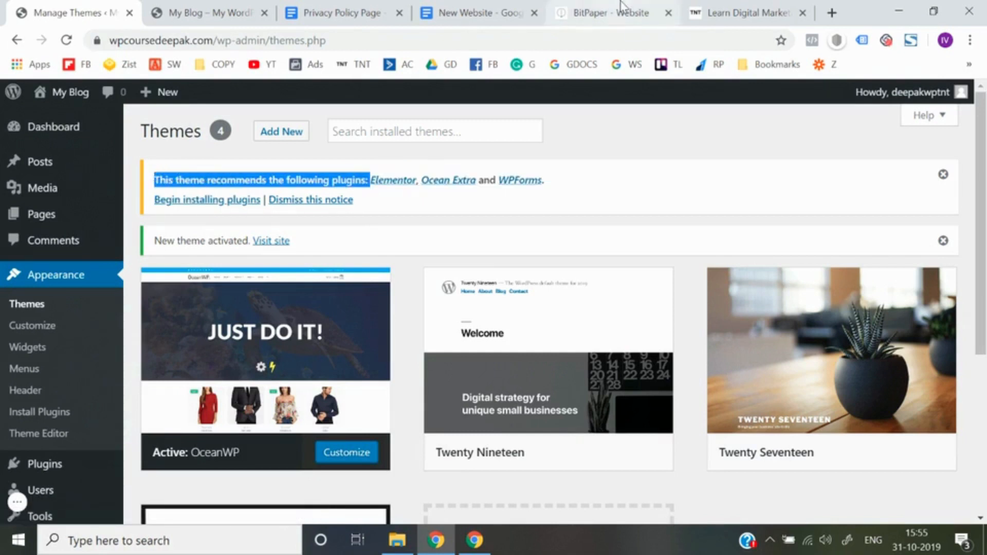
Switch to the BitPaper whiteboard, add a fourth page, and write "Elementor" with a double arrow down to a double-underlined "page builder".
{"action": "left_click", "coordinate": [581, 4]}
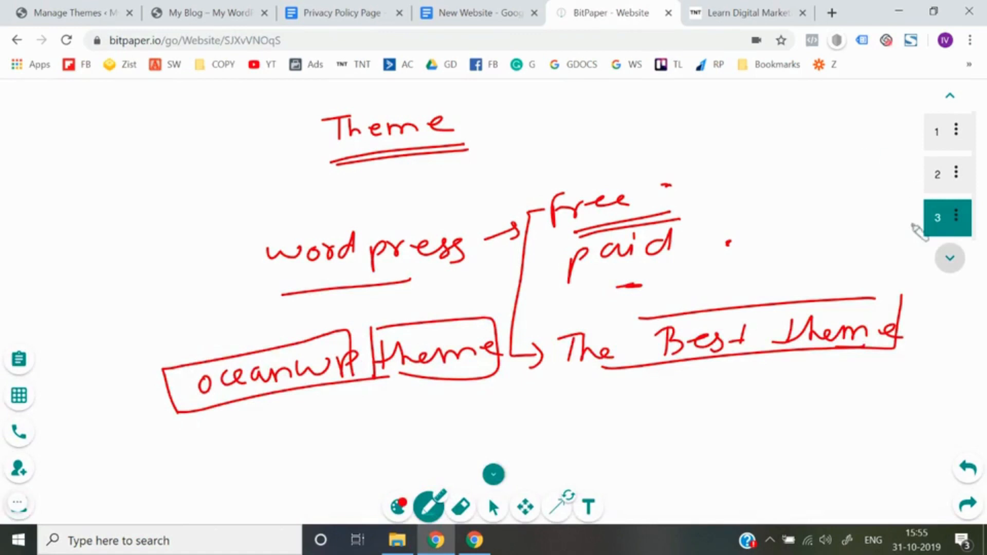
{"action": "left_click", "coordinate": [949, 258]}
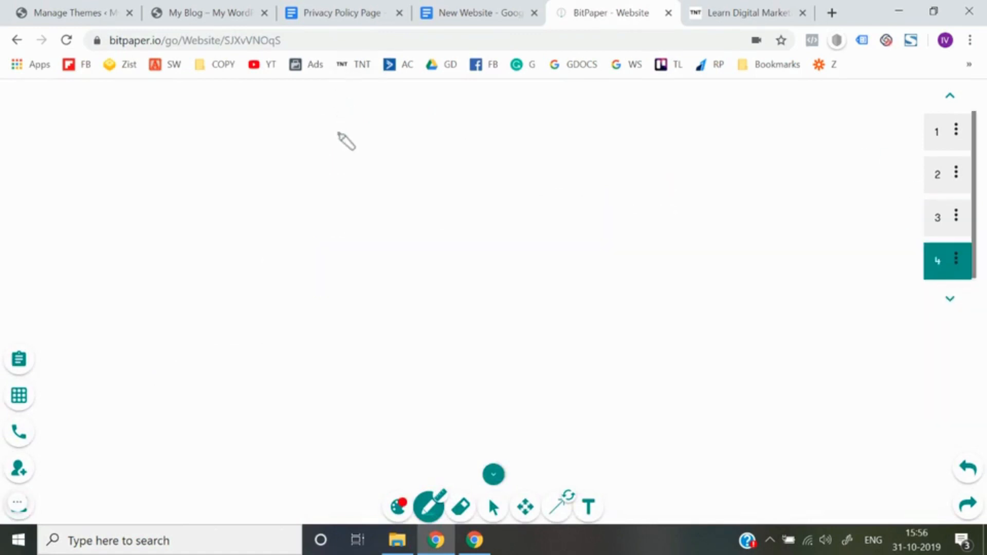
{"action": "mouse_move", "coordinate": [336, 132]}
{"action": "left_mouse_down"}
{"action": "mouse_move", "coordinate": [381, 154]}
{"action": "mouse_move", "coordinate": [450, 128]}
{"action": "mouse_move", "coordinate": [532, 123]}
{"action": "left_mouse_up"}
{"action": "mouse_move", "coordinate": [441, 155]}
{"action": "left_mouse_down"}
{"action": "mouse_move", "coordinate": [456, 165]}
{"action": "mouse_move", "coordinate": [402, 212]}
{"action": "mouse_move", "coordinate": [447, 226]}
{"action": "mouse_move", "coordinate": [494, 209]}
{"action": "mouse_move", "coordinate": [520, 218]}
{"action": "mouse_move", "coordinate": [549, 194]}
{"action": "mouse_move", "coordinate": [590, 209]}
{"action": "mouse_move", "coordinate": [648, 198]}
{"action": "left_mouse_up"}
{"action": "mouse_move", "coordinate": [370, 262]}
{"action": "left_mouse_down"}
{"action": "mouse_move", "coordinate": [648, 231]}
{"action": "mouse_move", "coordinate": [397, 249]}
{"action": "left_mouse_up"}
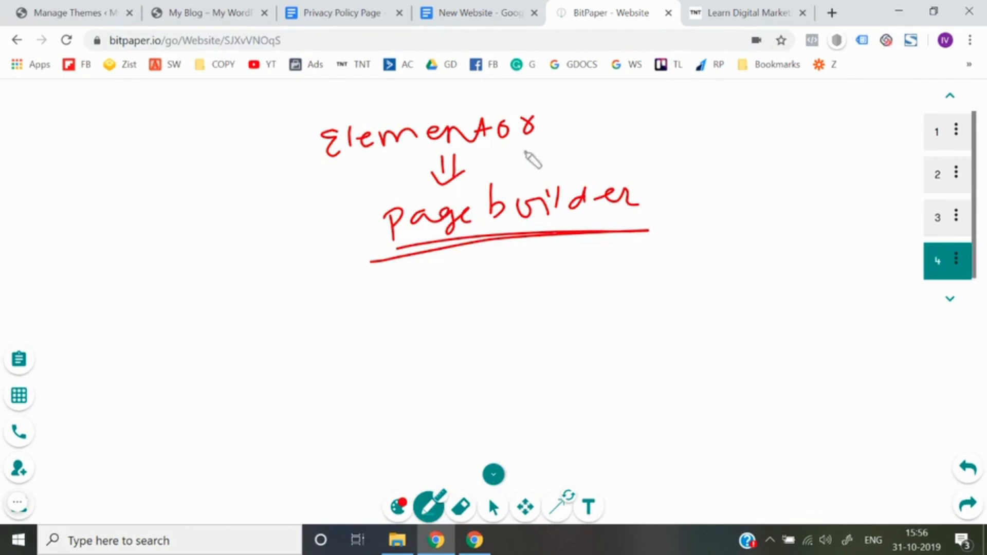
Draw an arrow pointing at "Elementor" and branches from it to the words "Free" and "paid", and circle "Free".
{"action": "mouse_move", "coordinate": [546, 125]}
{"action": "left_mouse_down"}
{"action": "mouse_move", "coordinate": [572, 121]}
{"action": "mouse_move", "coordinate": [538, 129]}
{"action": "mouse_move", "coordinate": [581, 132]}
{"action": "left_mouse_up"}
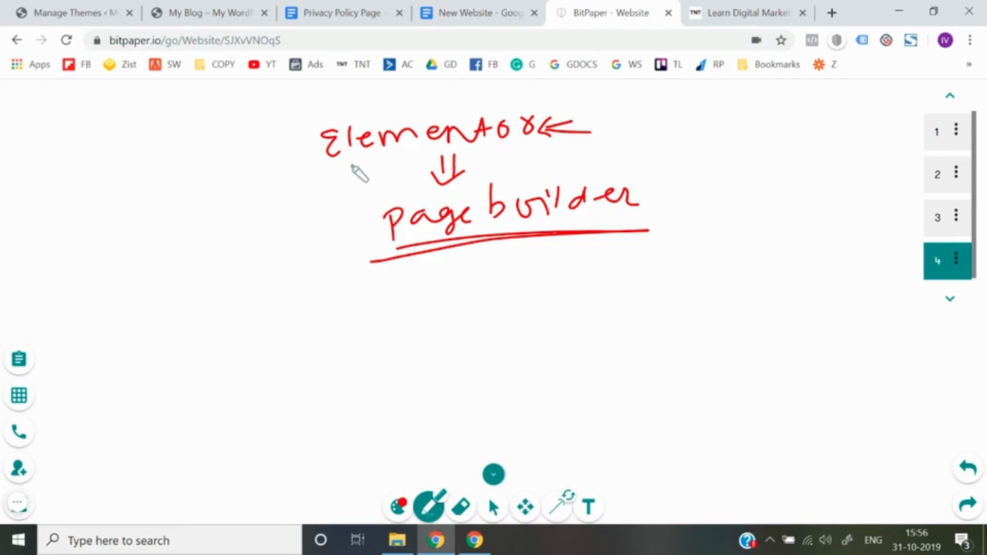
{"action": "mouse_move", "coordinate": [351, 165]}
{"action": "left_mouse_down"}
{"action": "mouse_move", "coordinate": [291, 212]}
{"action": "mouse_move", "coordinate": [340, 242]}
{"action": "left_mouse_up"}
{"action": "mouse_move", "coordinate": [218, 220]}
{"action": "left_mouse_down"}
{"action": "mouse_move", "coordinate": [208, 251]}
{"action": "mouse_move", "coordinate": [244, 221]}
{"action": "mouse_move", "coordinate": [268, 228]}
{"action": "left_mouse_up"}
{"action": "mouse_move", "coordinate": [273, 275]}
{"action": "left_mouse_down"}
{"action": "mouse_move", "coordinate": [291, 294]}
{"action": "mouse_move", "coordinate": [348, 267]}
{"action": "mouse_move", "coordinate": [345, 282]}
{"action": "left_mouse_up"}
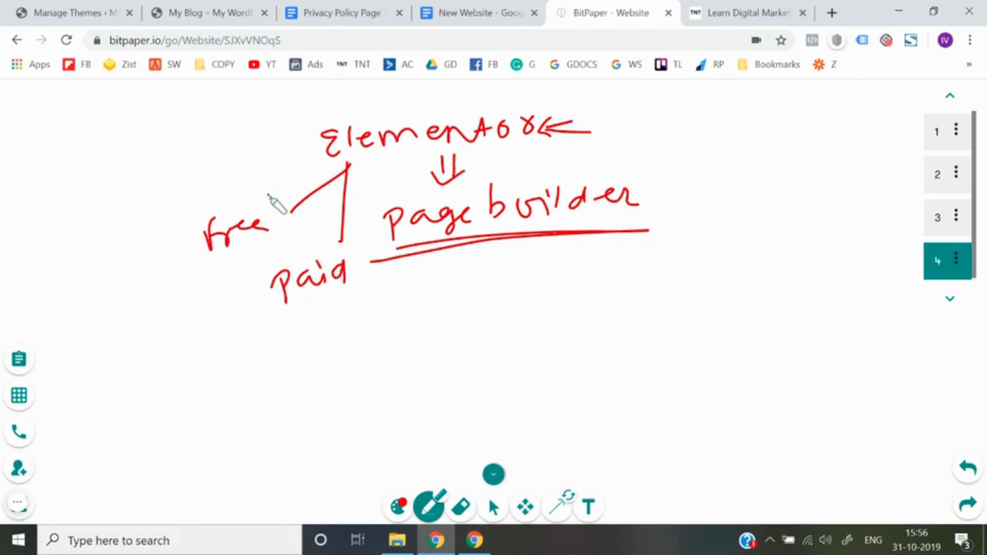
{"action": "mouse_move", "coordinate": [267, 194]}
{"action": "left_mouse_down"}
{"action": "mouse_move", "coordinate": [227, 207]}
{"action": "mouse_move", "coordinate": [218, 270]}
{"action": "mouse_move", "coordinate": [268, 193]}
{"action": "left_mouse_up"}
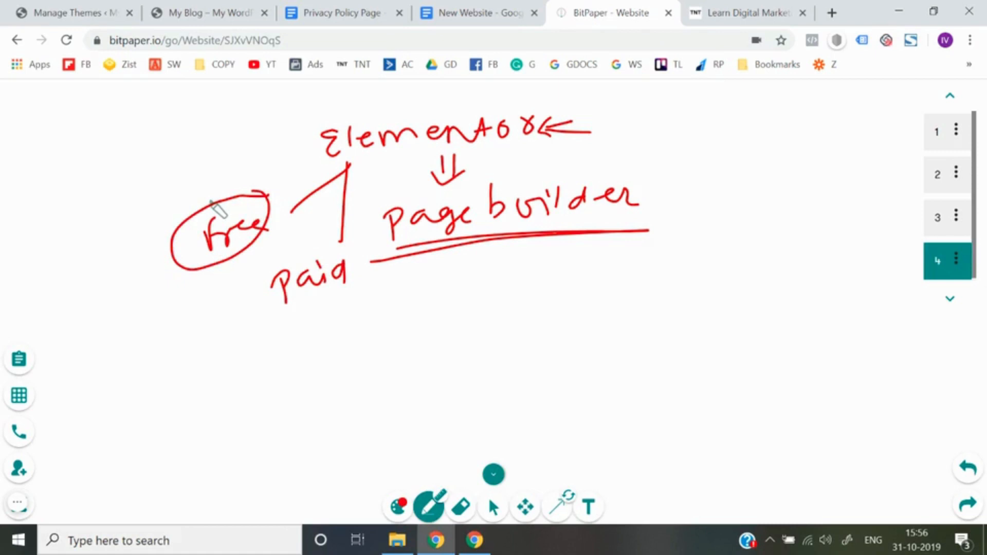
Switch back to the WordPress Themes page and begin installing the plugins recommended by the theme.
{"action": "left_click", "coordinate": [253, 11]}
{"action": "left_click", "coordinate": [102, 8]}
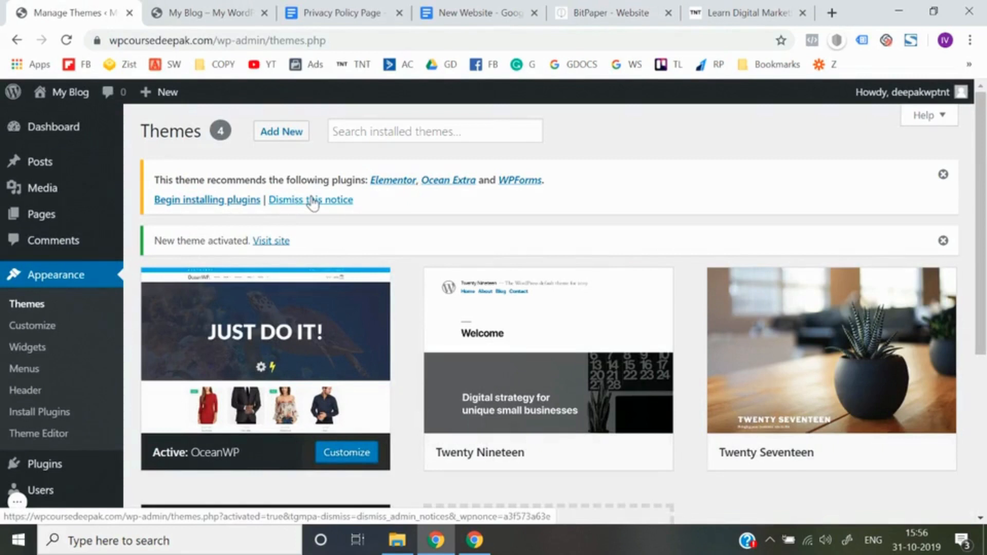
{"action": "left_click", "coordinate": [198, 200]}
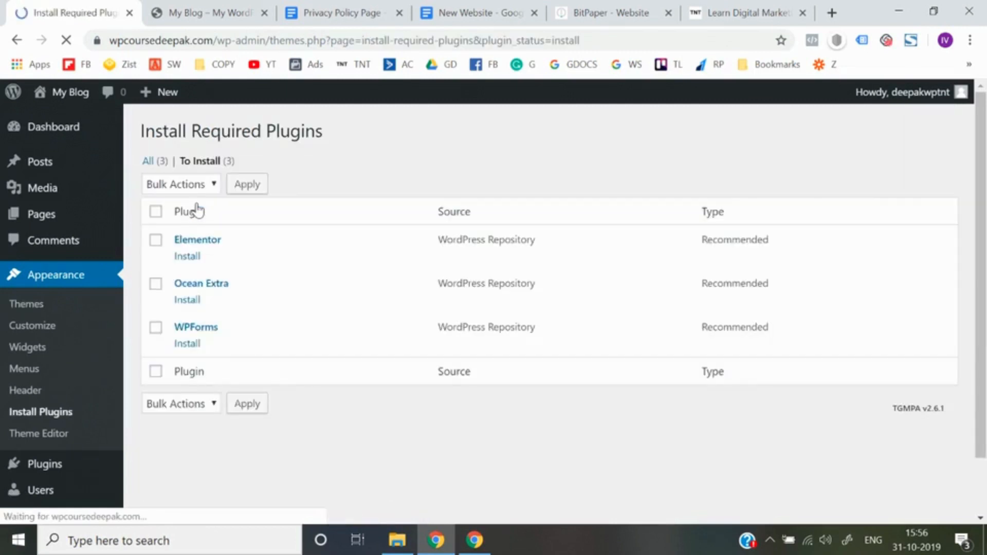
Select the Elementor, Ocean Extra and WPForms plugins and install them all with one bulk action.
{"action": "left_click", "coordinate": [157, 215]}
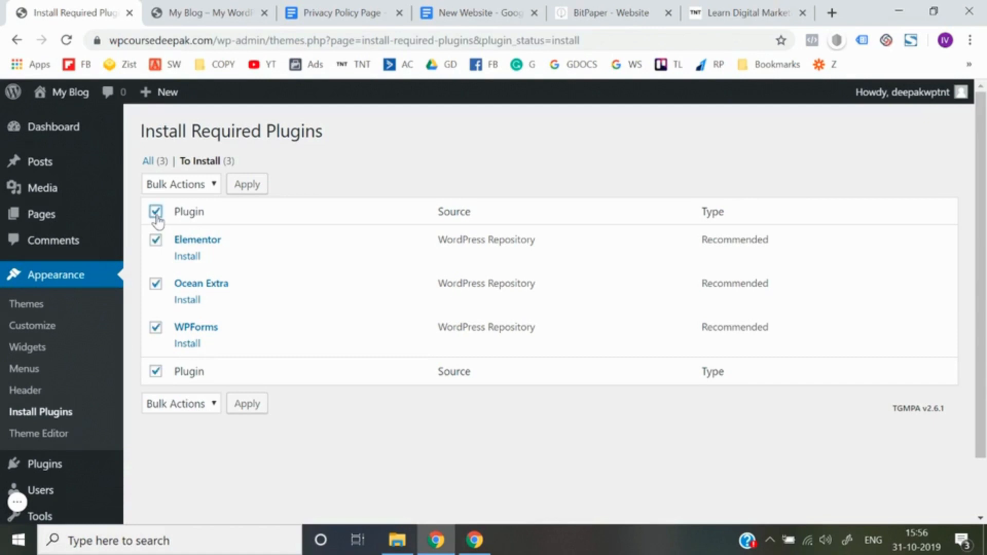
{"action": "left_click", "coordinate": [157, 213]}
{"action": "left_click", "coordinate": [157, 213]}
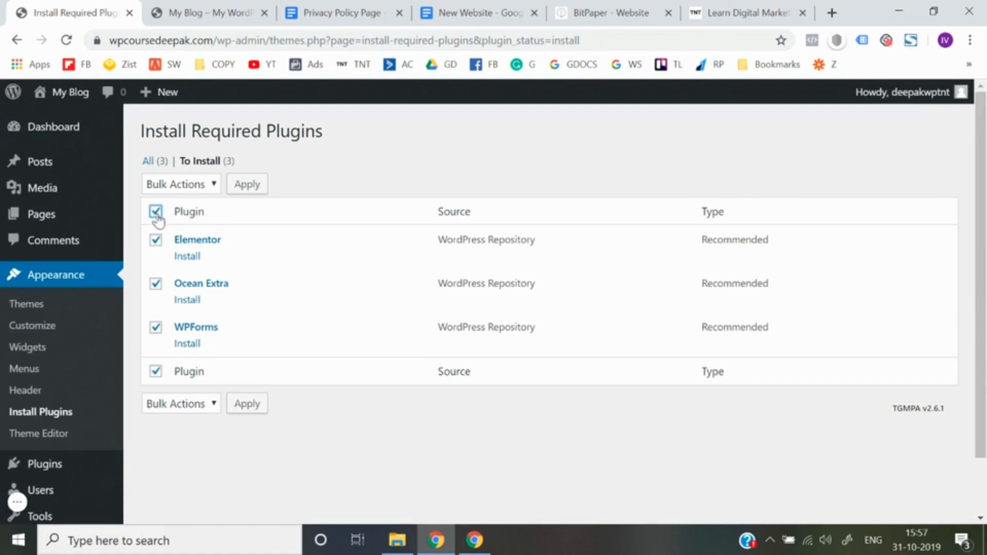
{"action": "left_click", "coordinate": [193, 190]}
{"action": "left_click", "coordinate": [196, 192]}
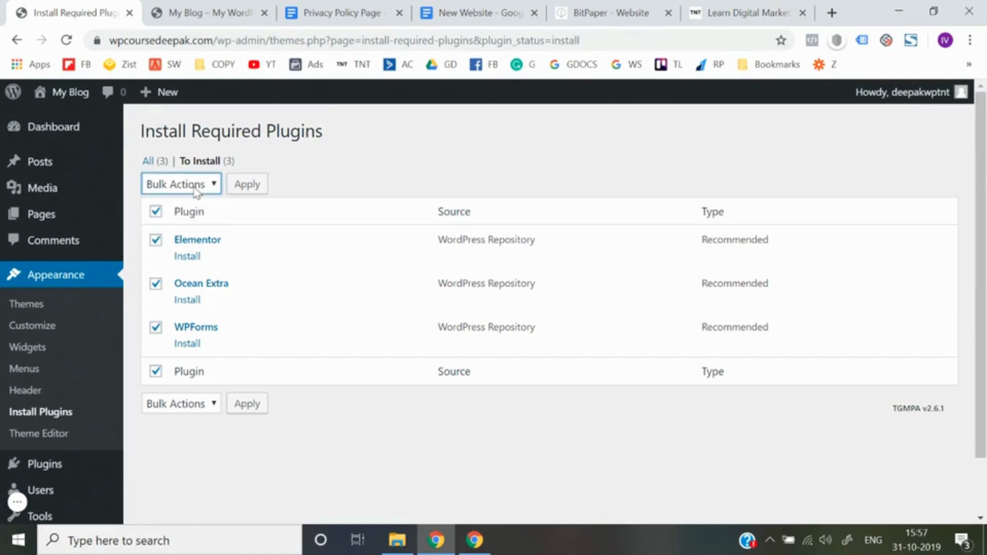
{"action": "left_click", "coordinate": [195, 191]}
{"action": "left_click", "coordinate": [187, 219]}
{"action": "left_click", "coordinate": [246, 190]}
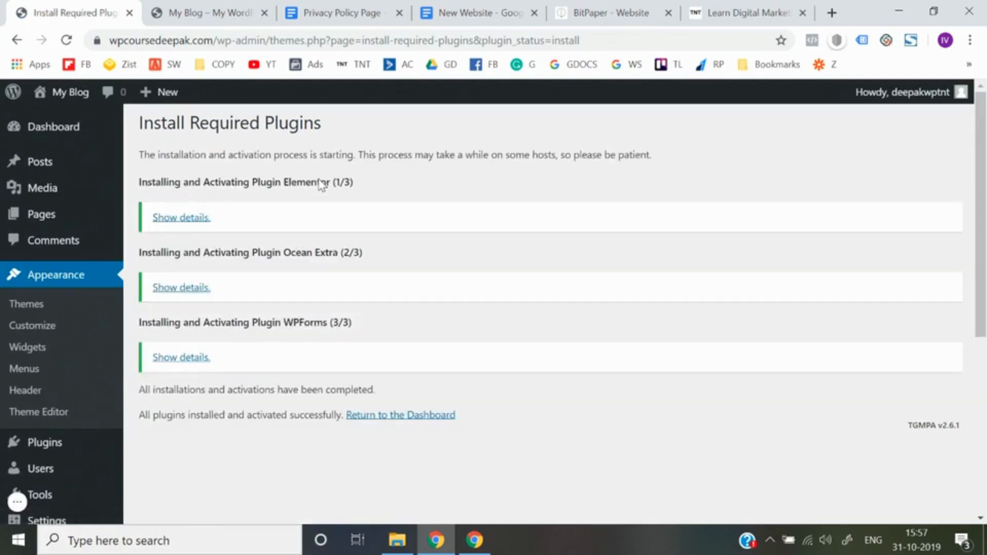
{"action": "scroll", "coordinate": [321, 184], "scroll_direction": "down", "scroll_amount": 5}
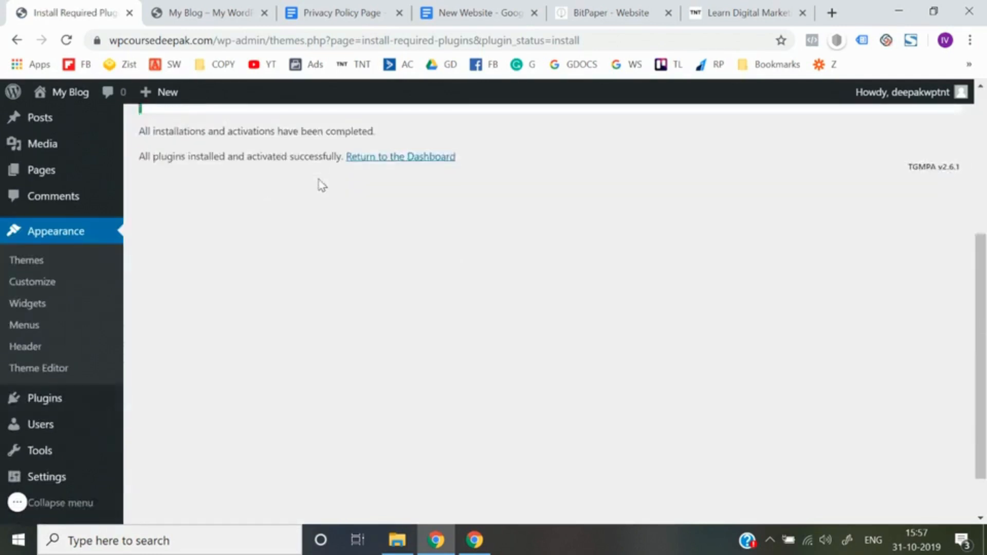
{"action": "scroll", "coordinate": [289, 304], "scroll_direction": "up", "scroll_amount": 5}
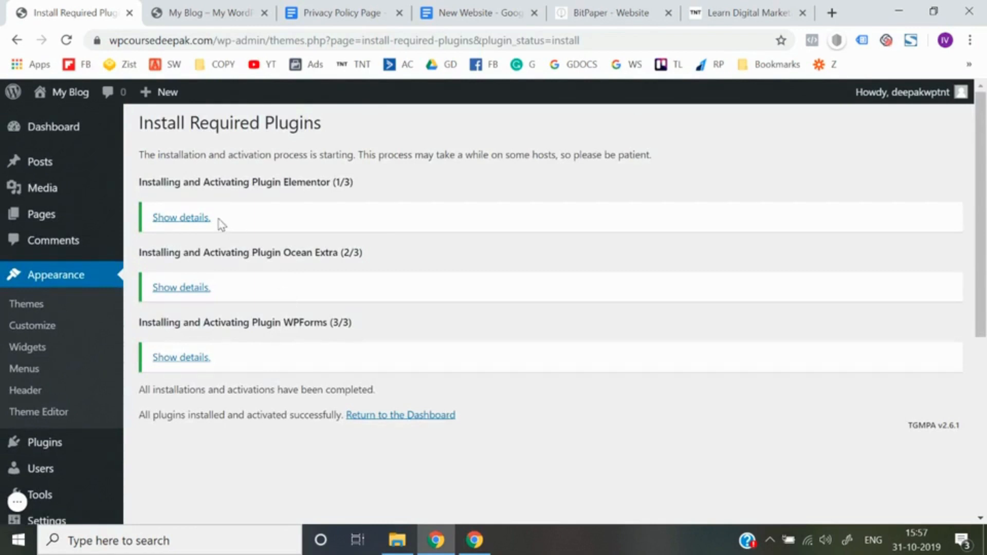
Open the live site in a new tab and look over its home page from header to footer.
{"action": "mouse_move", "coordinate": [75, 102]}
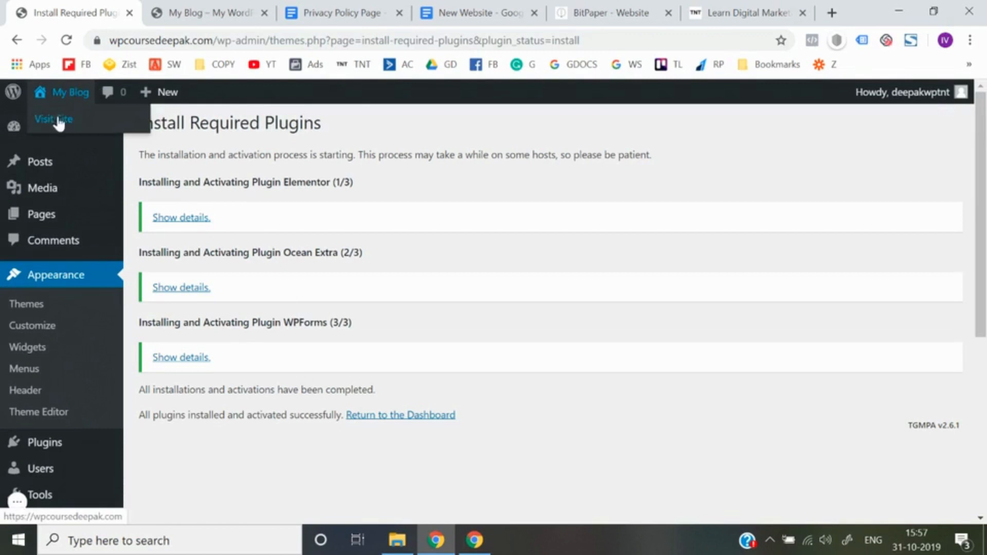
{"action": "right_click", "coordinate": [59, 121]}
{"action": "left_click", "coordinate": [77, 129]}
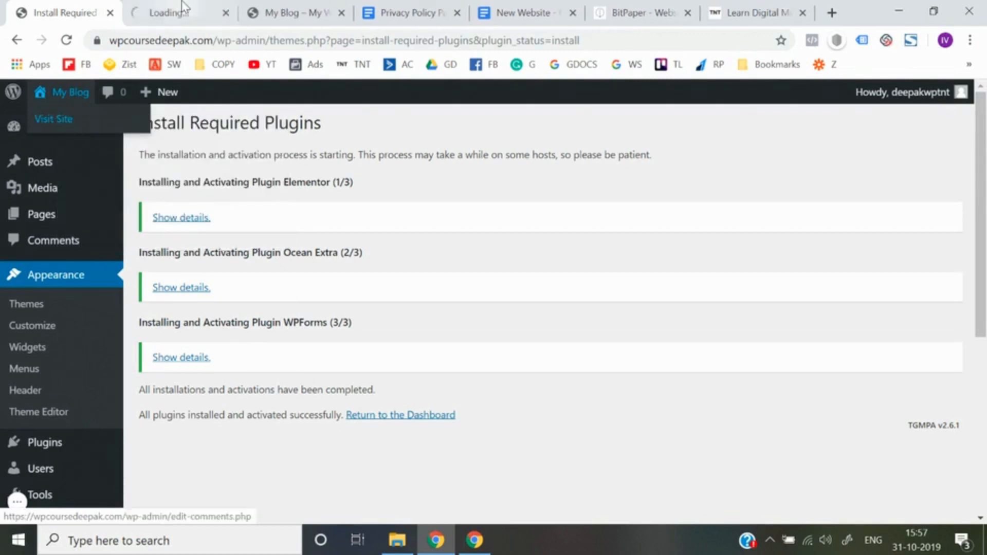
{"action": "left_click", "coordinate": [182, 5]}
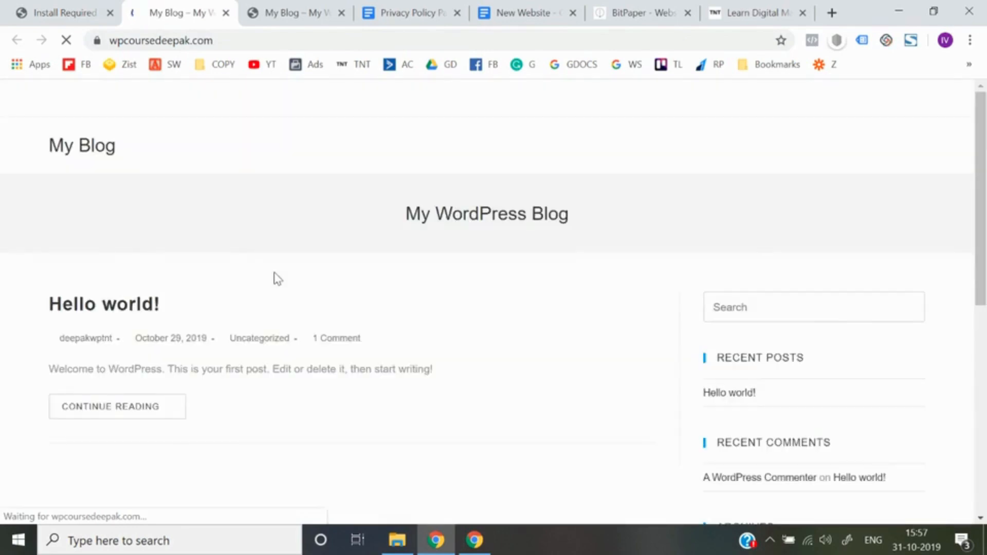
{"action": "scroll", "coordinate": [275, 275], "scroll_direction": "down", "scroll_amount": 6}
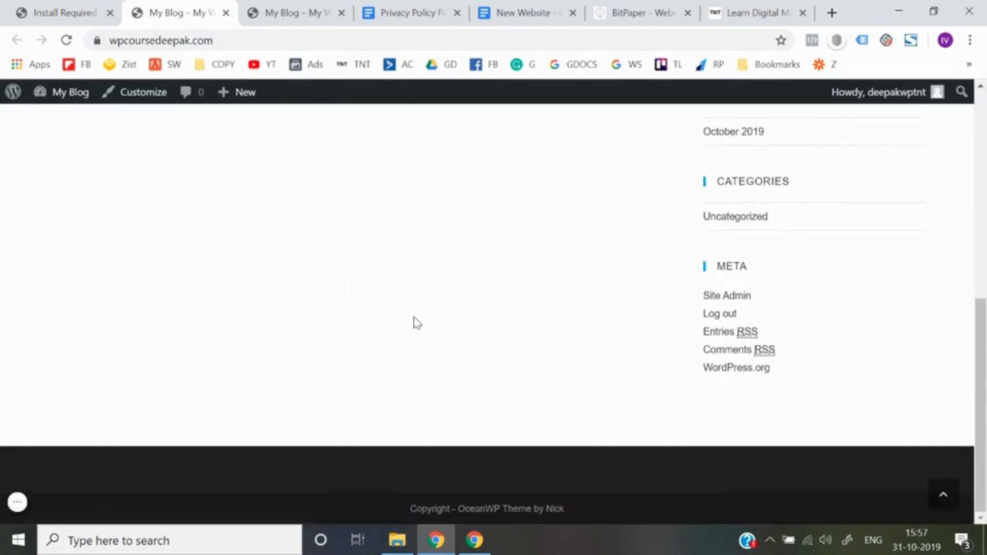
{"action": "scroll", "coordinate": [414, 317], "scroll_direction": "up", "scroll_amount": 6}
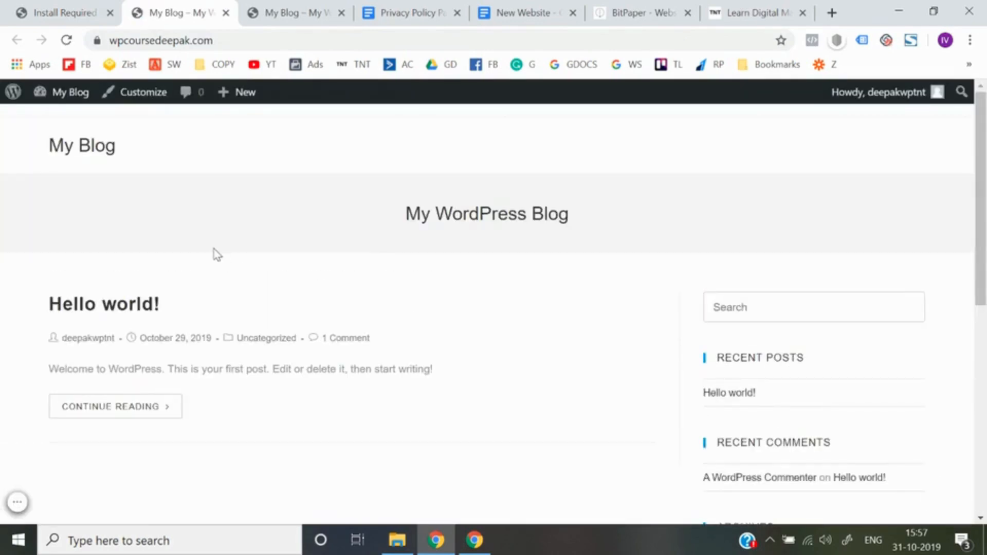
{"action": "scroll", "coordinate": [283, 273], "scroll_direction": "down", "scroll_amount": 6}
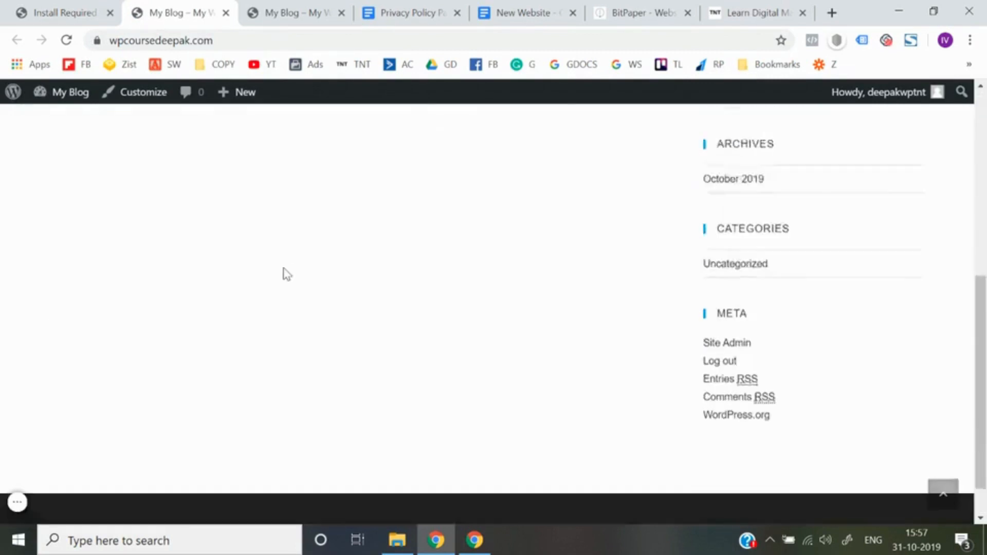
{"action": "scroll", "coordinate": [287, 273], "scroll_direction": "up", "scroll_amount": 6}
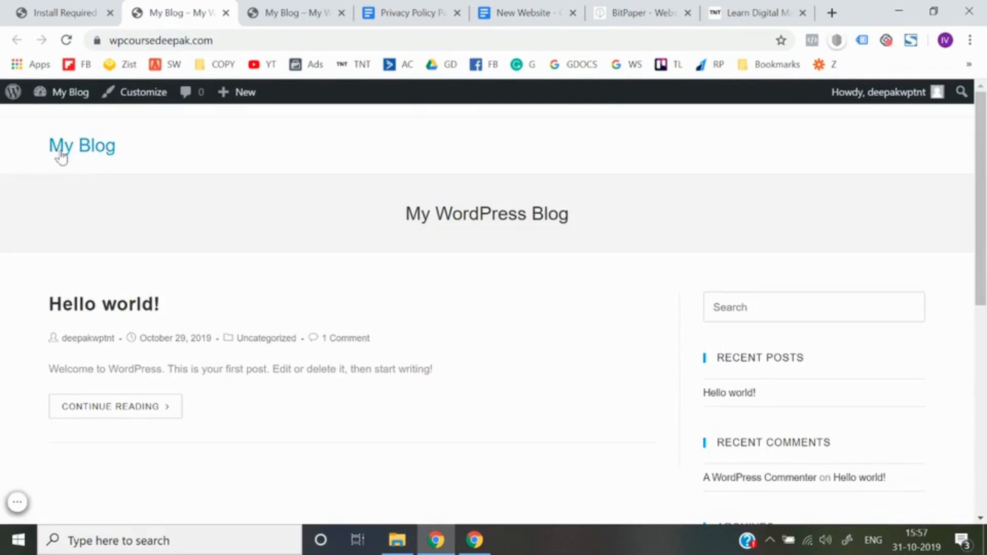
Highlight the site title "My Blog" and the tagline "My WordPress Blog" on the home page to point them out.
{"action": "left_click_drag", "start_coordinate": [144, 161], "coordinate": [18, 162]}
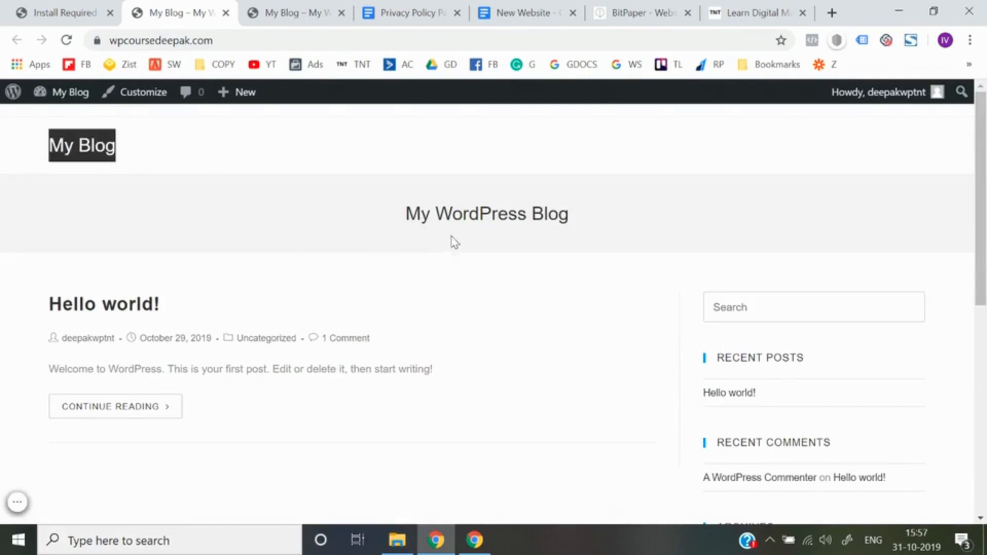
{"action": "left_click_drag", "start_coordinate": [408, 215], "coordinate": [588, 223]}
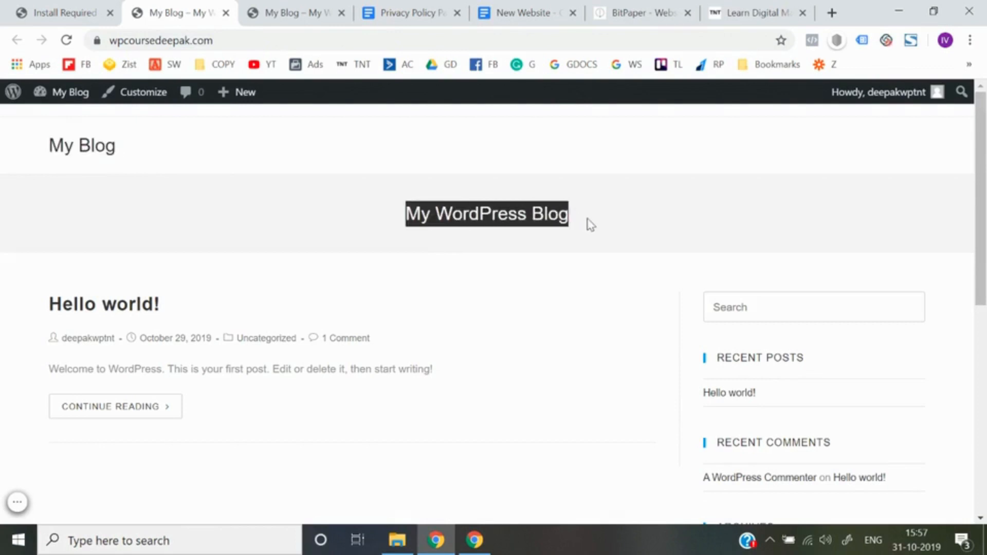
{"action": "left_click", "coordinate": [591, 224]}
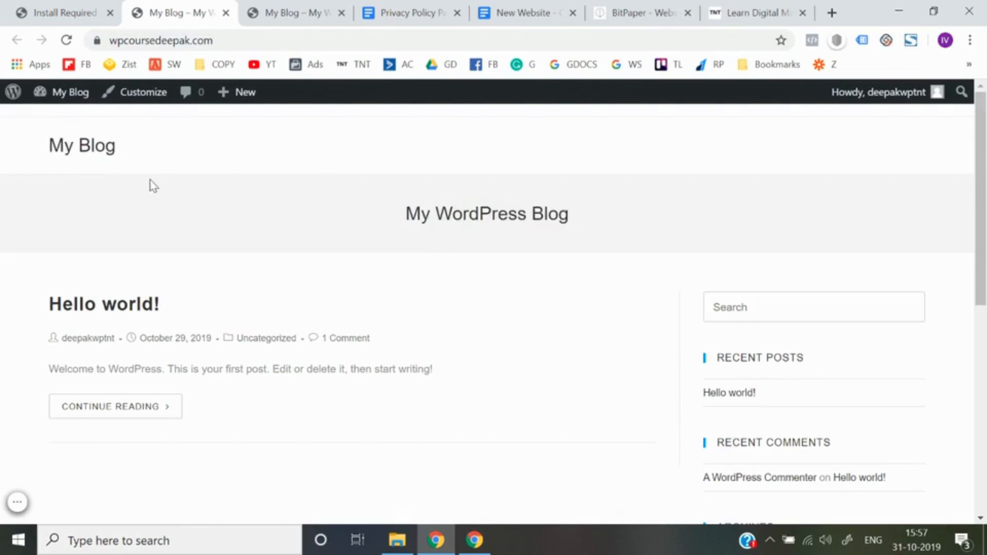
{"action": "left_click_drag", "start_coordinate": [137, 153], "coordinate": [25, 149]}
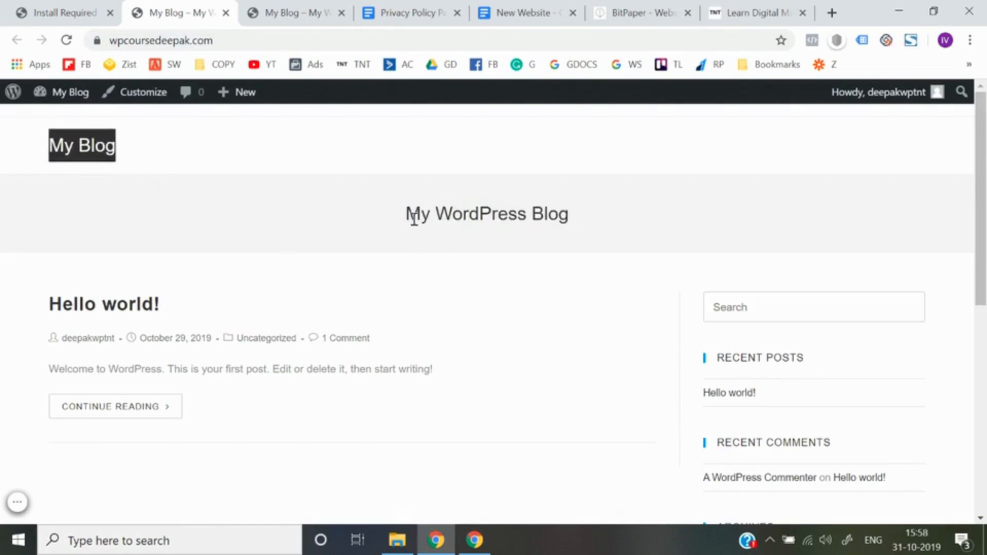
{"action": "left_click_drag", "start_coordinate": [409, 213], "coordinate": [605, 212]}
{"action": "left_click", "coordinate": [605, 213]}
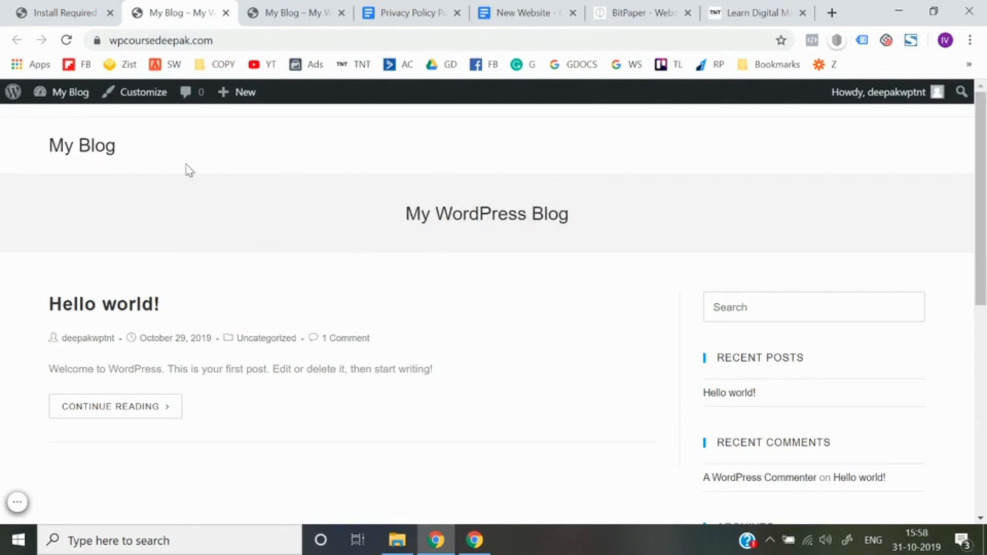
Try to open the site customizer, skip the OceanWP setup wizard, and open the live site in a new tab.
{"action": "left_click", "coordinate": [154, 103]}
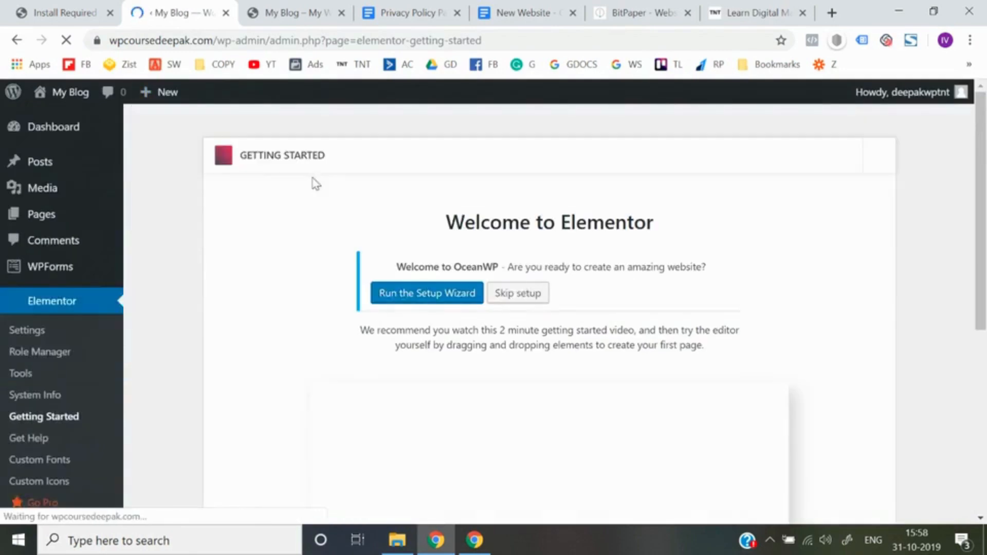
{"action": "left_click", "coordinate": [524, 302]}
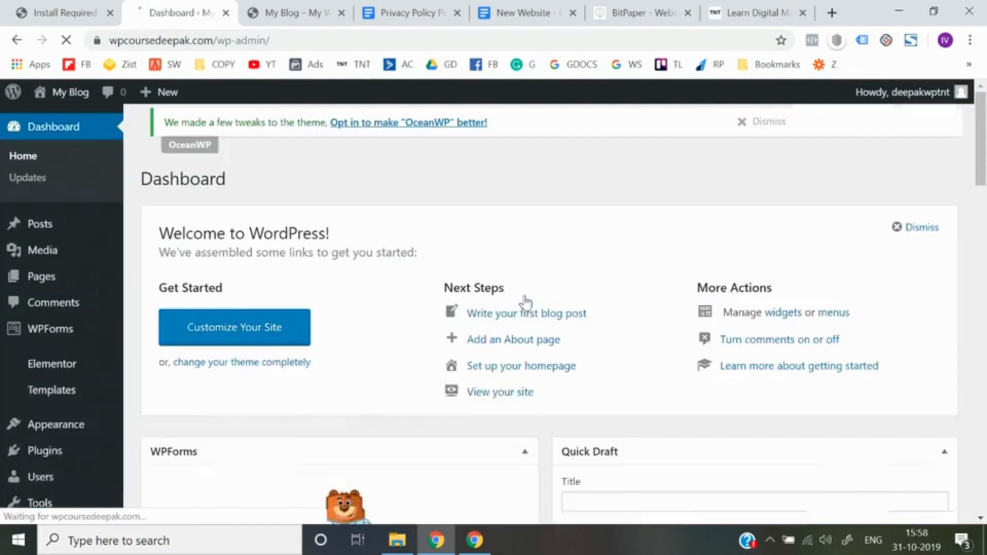
{"action": "mouse_move", "coordinate": [80, 97]}
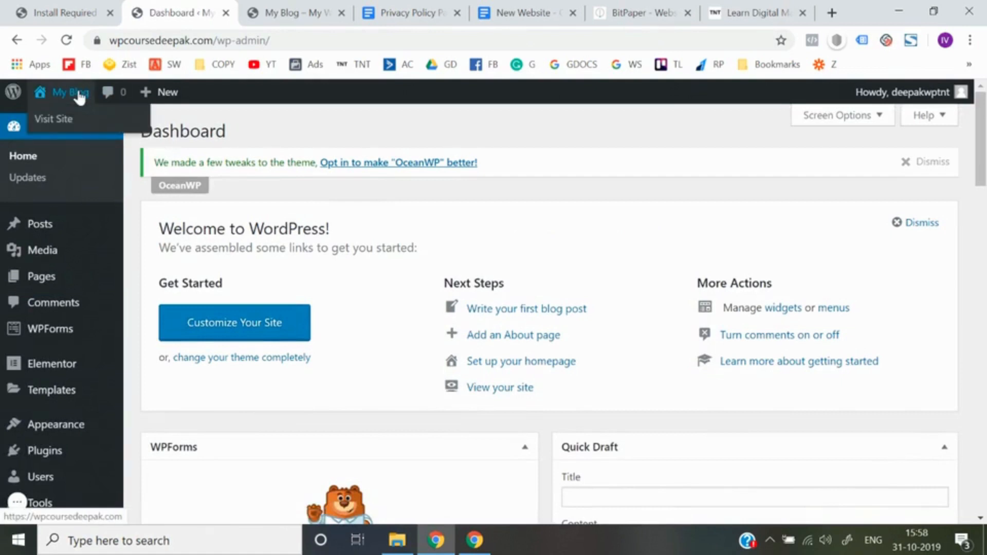
{"action": "right_click", "coordinate": [54, 119]}
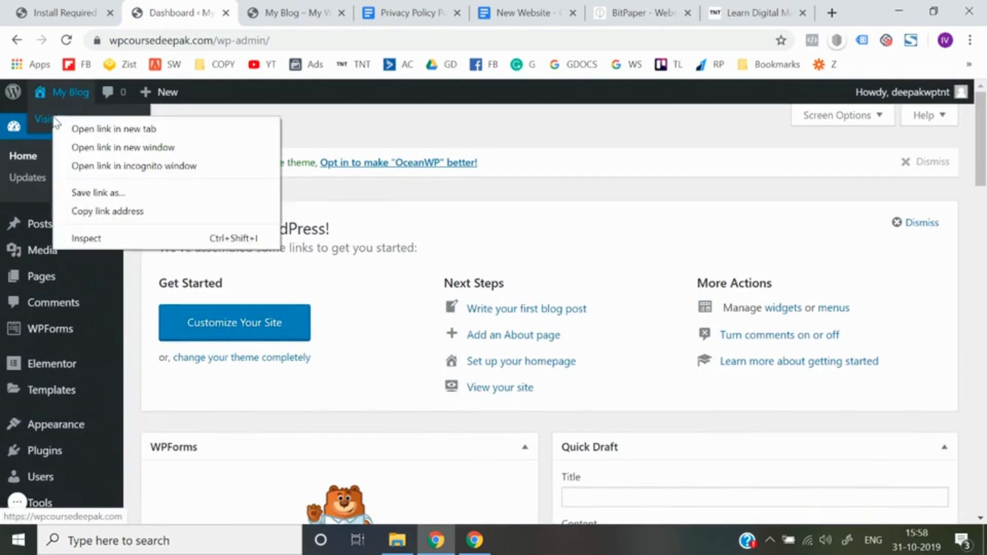
{"action": "left_click", "coordinate": [71, 129]}
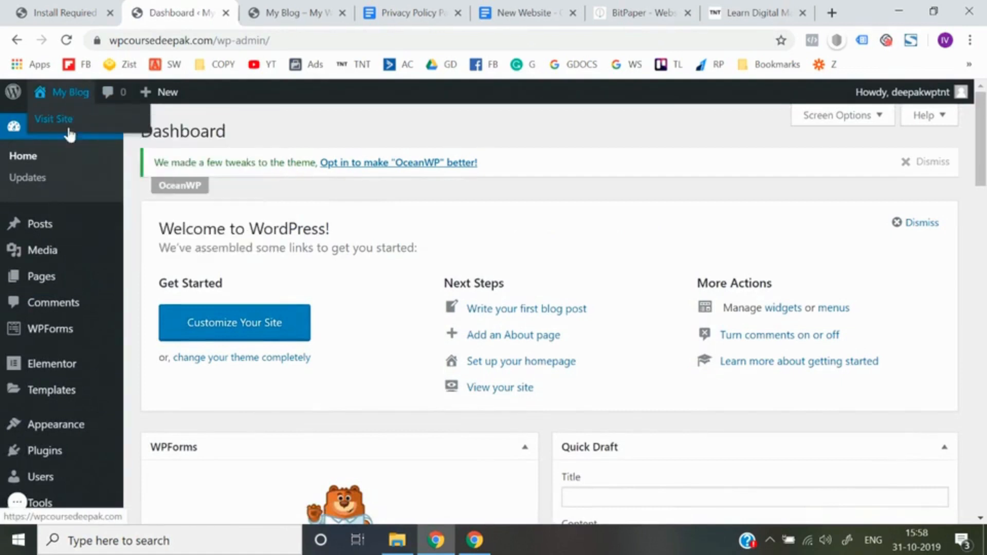
{"action": "left_click", "coordinate": [249, 10]}
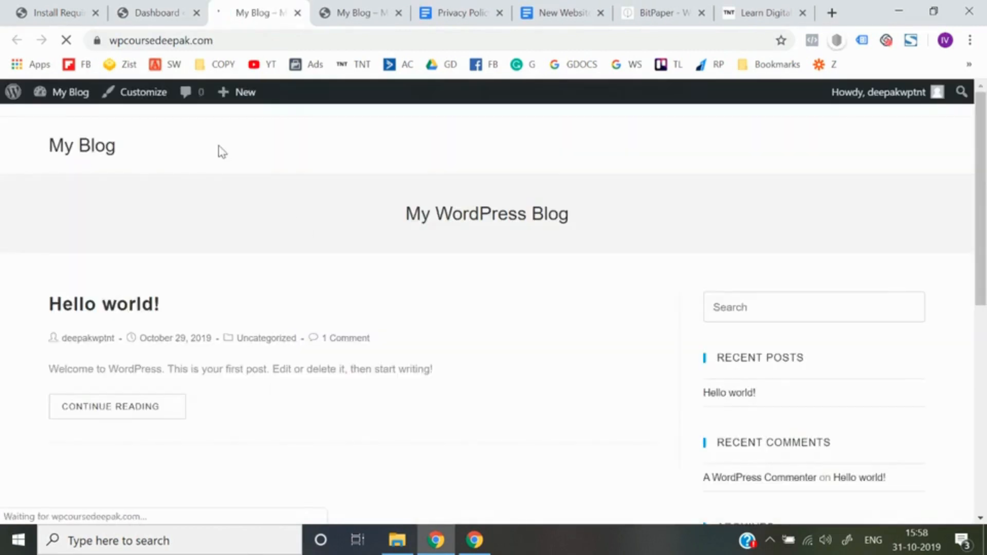
Open the Site Identity settings in the customizer for the live site.
{"action": "left_click", "coordinate": [157, 99]}
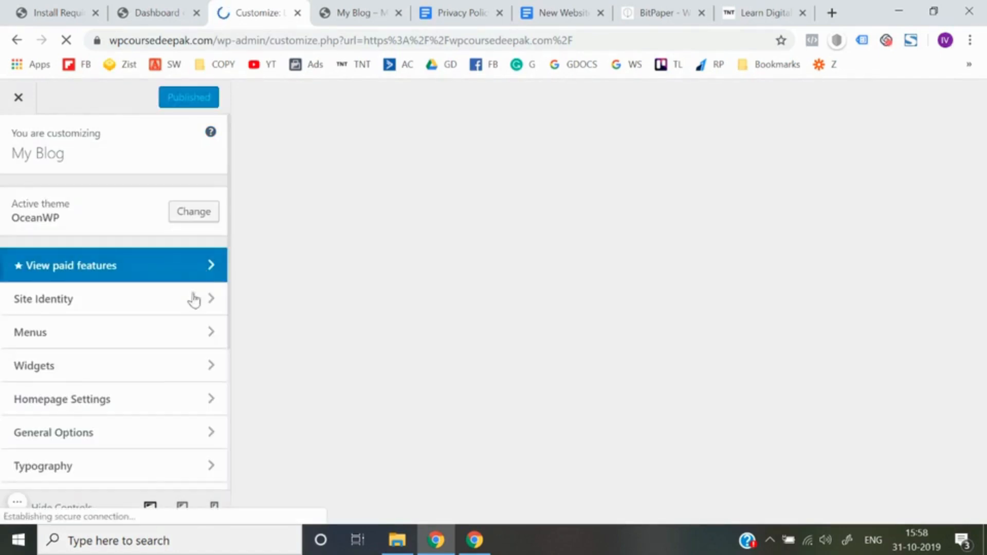
{"action": "left_click", "coordinate": [192, 309]}
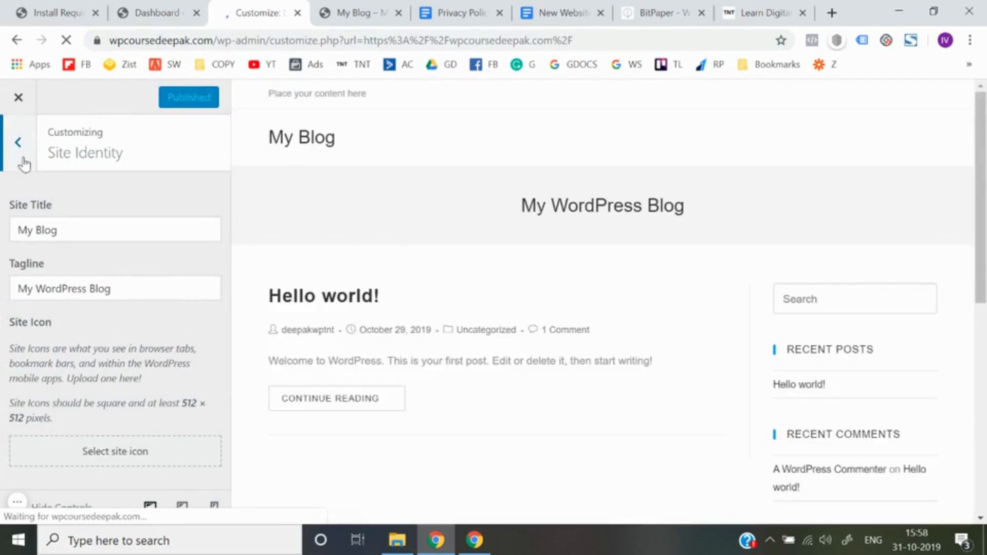
{"action": "left_click", "coordinate": [24, 161]}
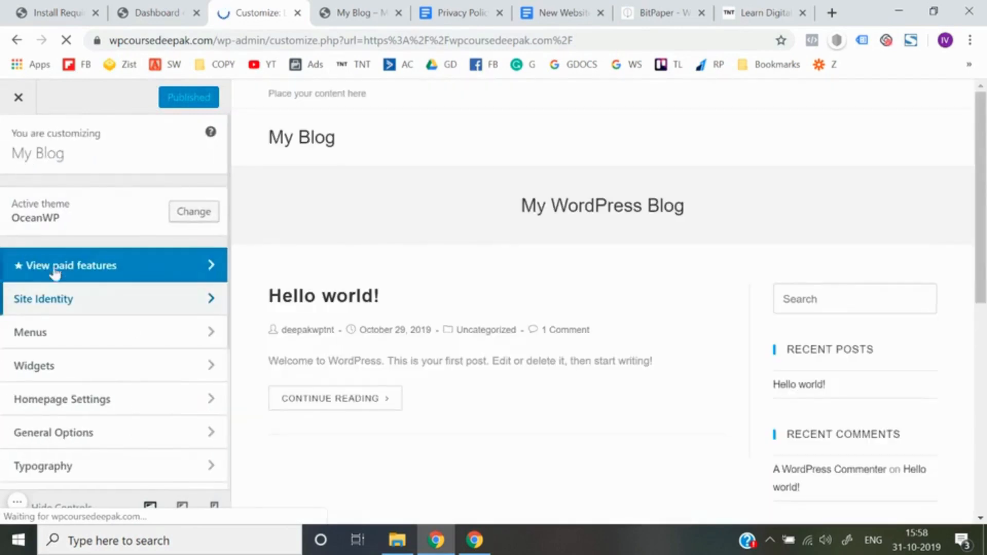
{"action": "left_click", "coordinate": [53, 308]}
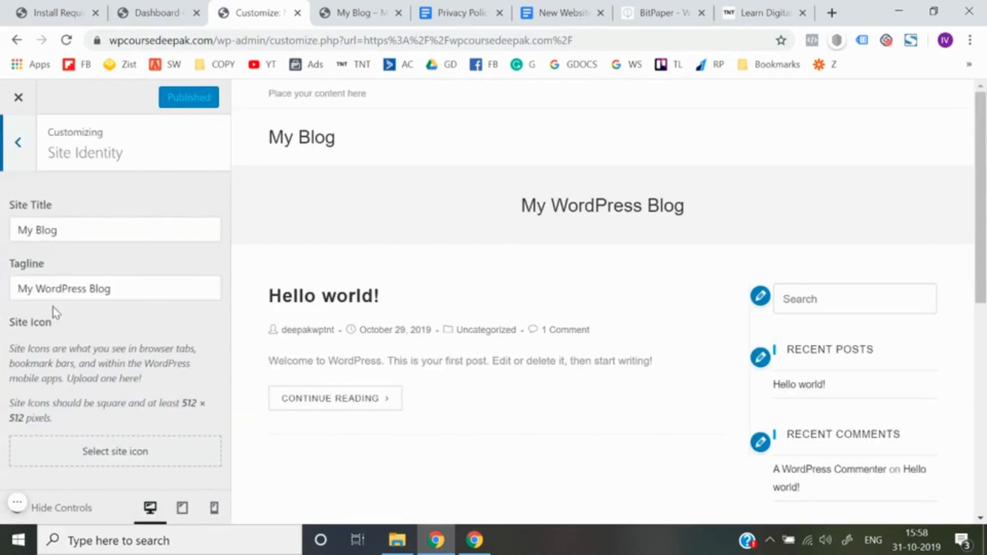
Set the site title to "WP Course By" followed by the course author's first name.
{"action": "left_click", "coordinate": [78, 237]}
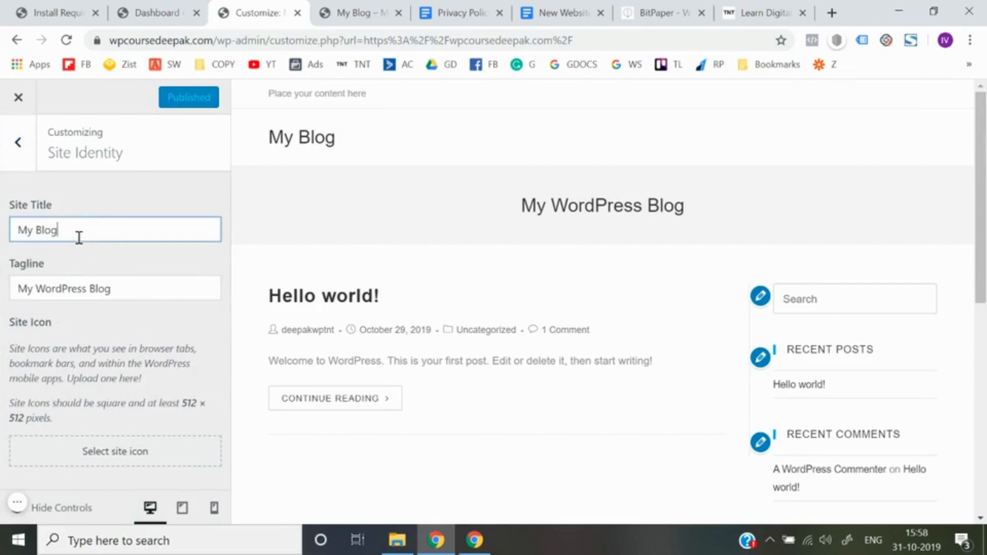
{"action": "key", "text": "ctrl+a"}
{"action": "type", "text": "WP"}
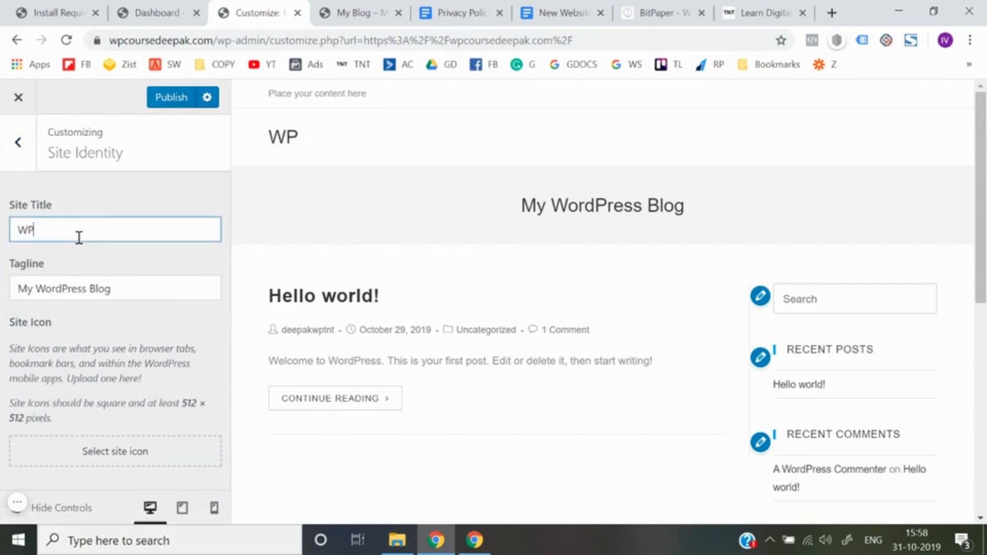
{"action": "type", "text": " Course "}
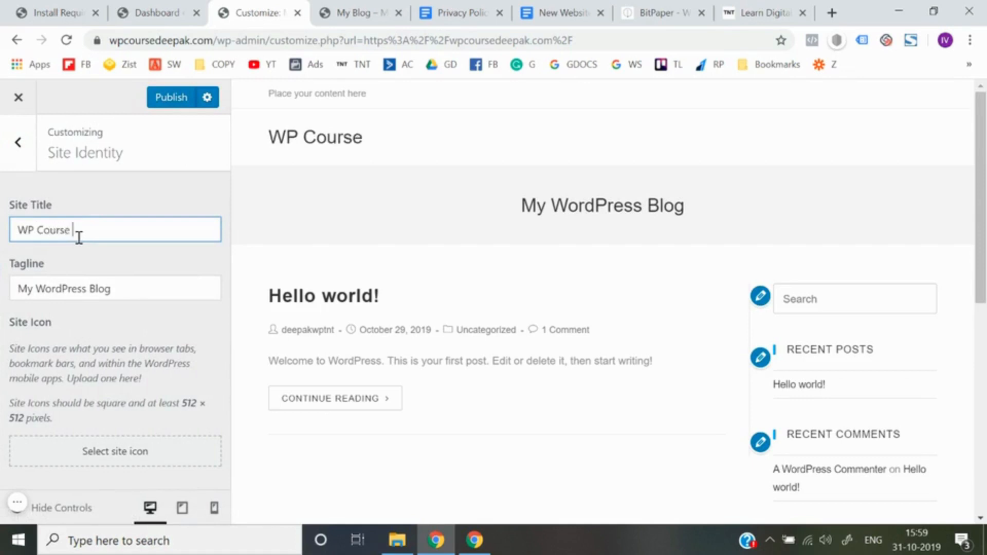
{"action": "type", "text": "By Deepak"}
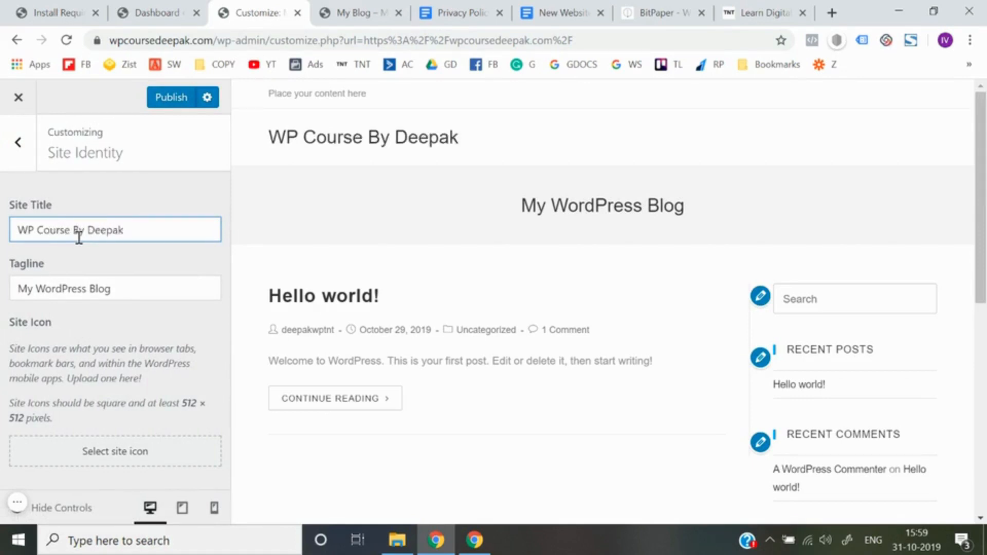
Replace the tagline with "Learn How to Build Wordpress Websites Quickly and Easily".
{"action": "left_click", "coordinate": [126, 287]}
{"action": "key", "text": "ctrl+a"}
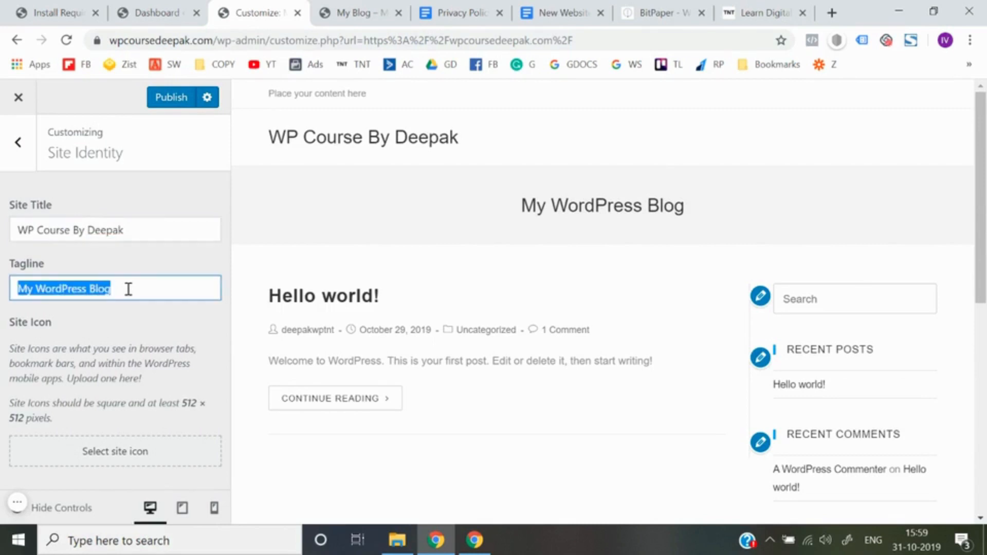
{"action": "type", "text": "Learn How"}
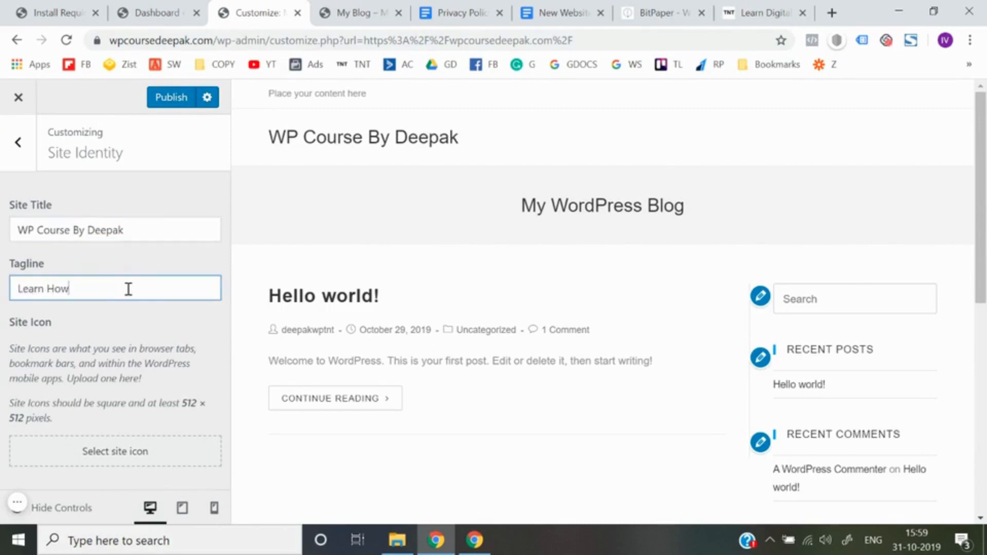
{"action": "type", "text": " to Build Wordpress Websi"}
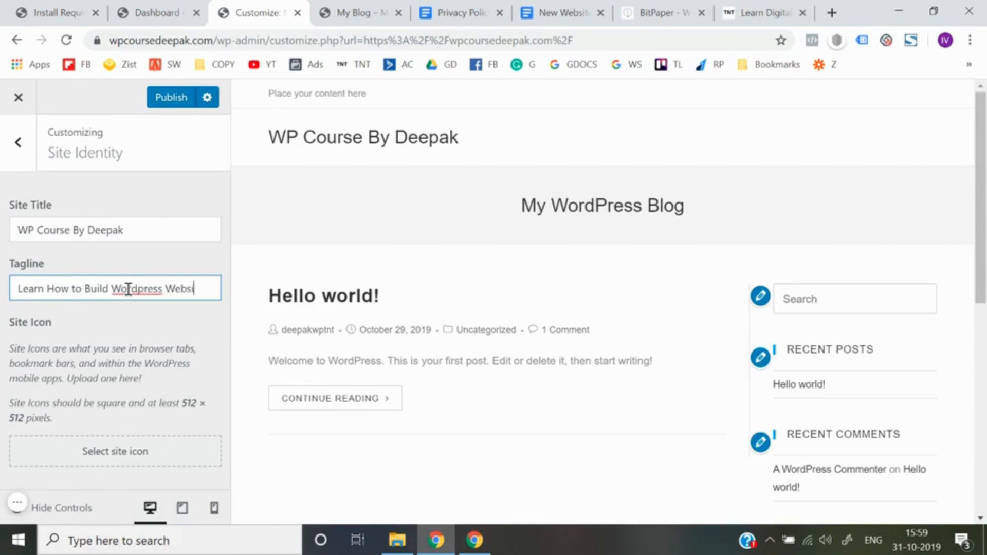
{"action": "type", "text": "tes Qui"}
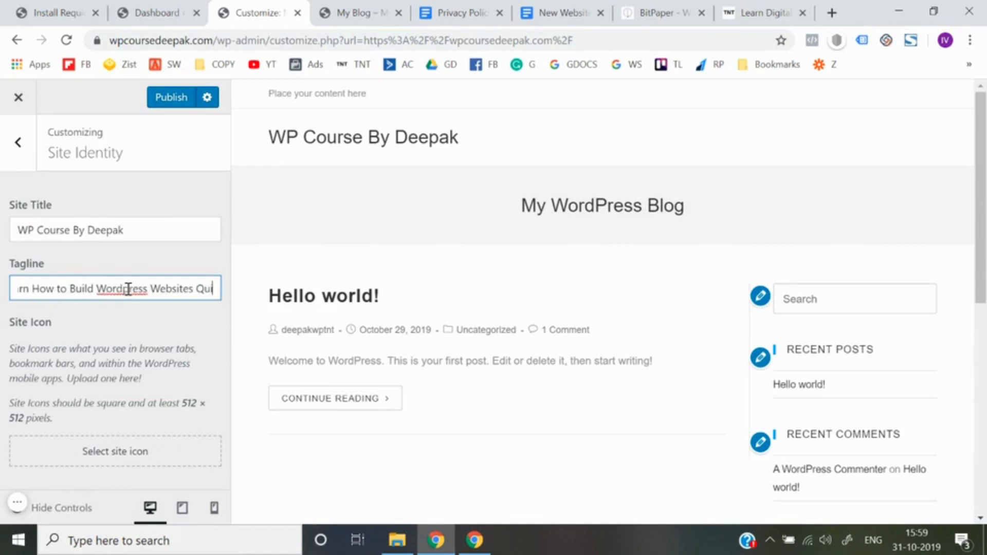
{"action": "type", "text": "ckly adn"}
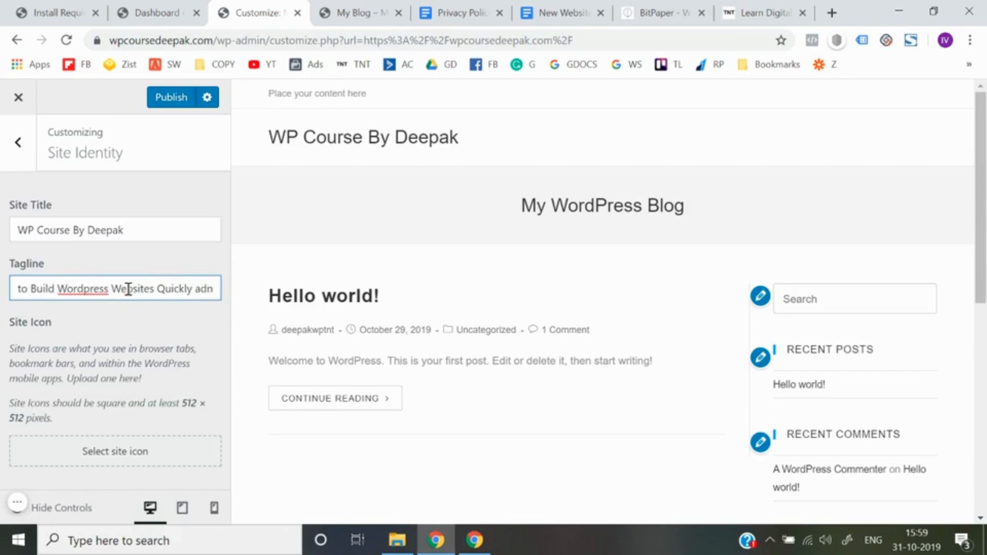
{"action": "key", "text": "BackSpace"}
{"action": "key", "text": "BackSpace"}
{"action": "type", "text": "nd"}
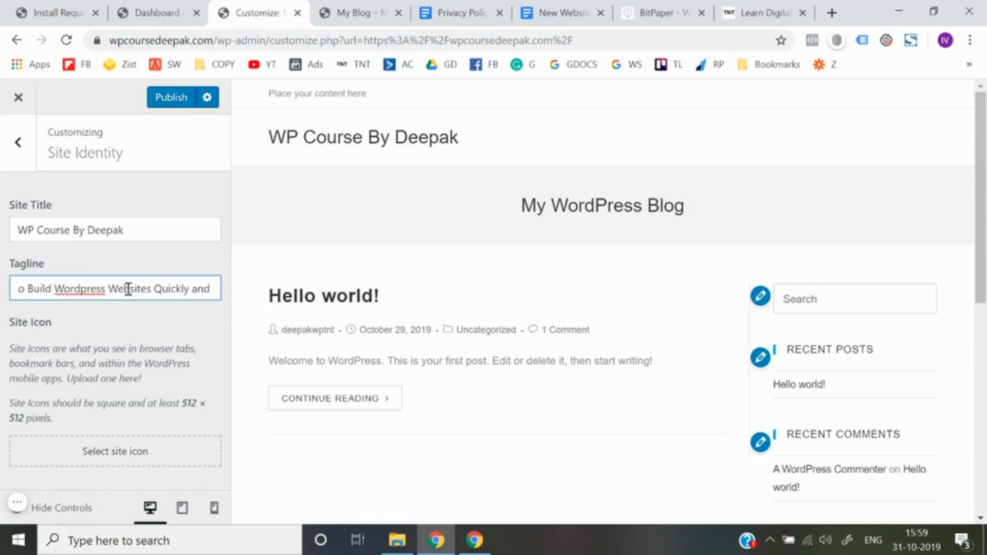
{"action": "type", "text": "Easily"}
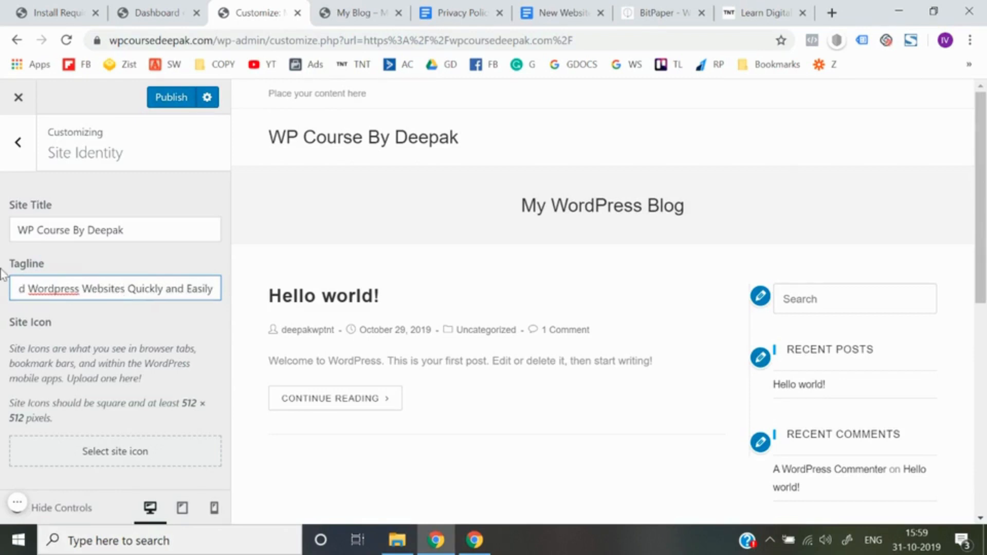
Capitalize the "p" in the tagline's "Wordpress" so the word reads "WordPress".
{"action": "left_click", "coordinate": [62, 288]}
{"action": "key", "text": "BackSpace"}
{"action": "type", "text": "P"}
{"action": "left_click", "coordinate": [3, 262]}
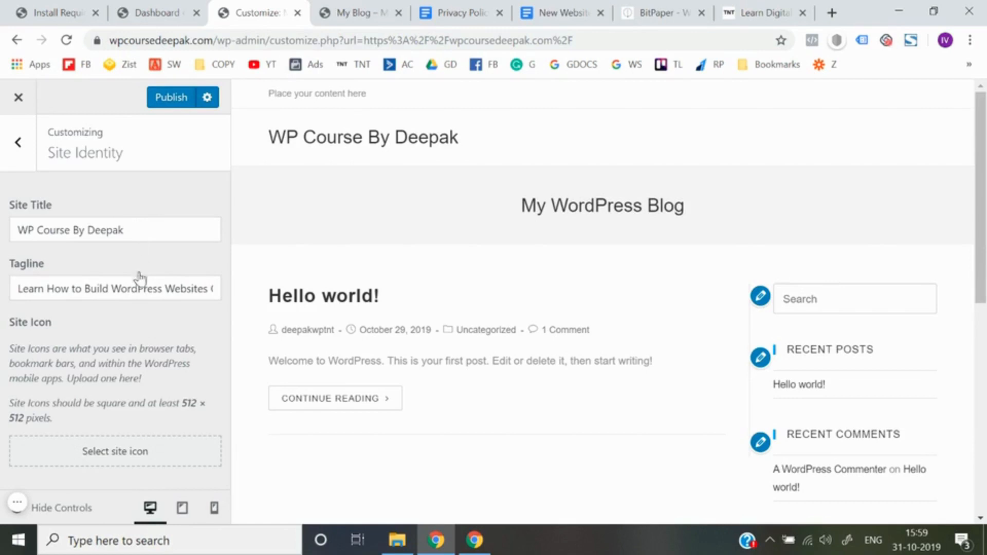
Publish the site identity changes and close the customizer to return to the live site.
{"action": "left_click", "coordinate": [179, 99]}
{"action": "left_click", "coordinate": [19, 143]}
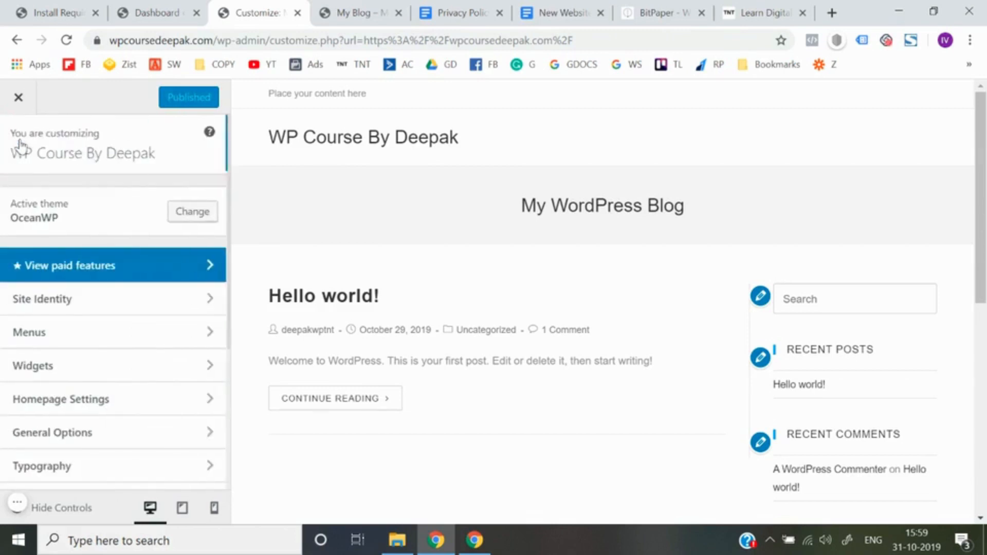
{"action": "left_click", "coordinate": [19, 111]}
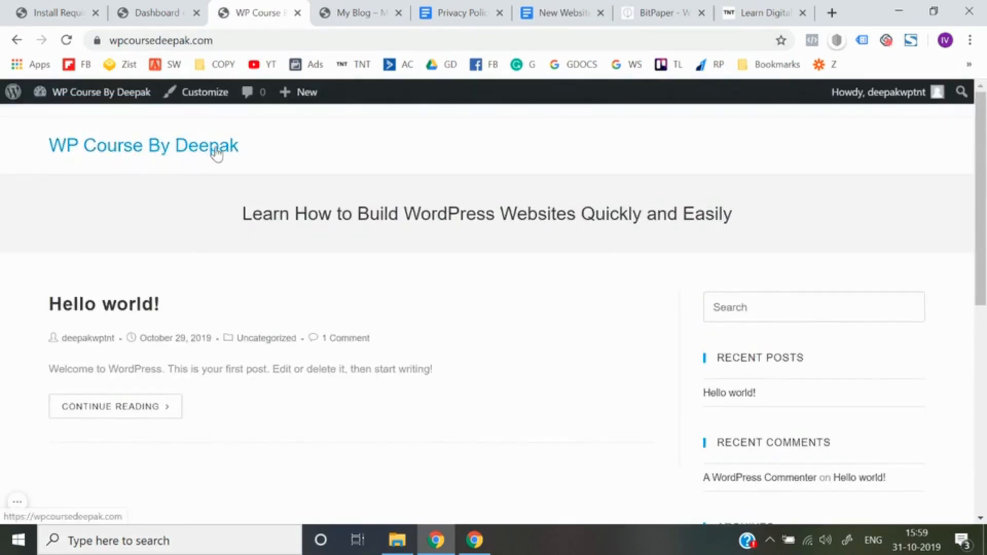
Look over the live home page from the header to the footer with its new title and tagline.
{"action": "scroll", "coordinate": [532, 250], "scroll_direction": "down", "scroll_amount": 8}
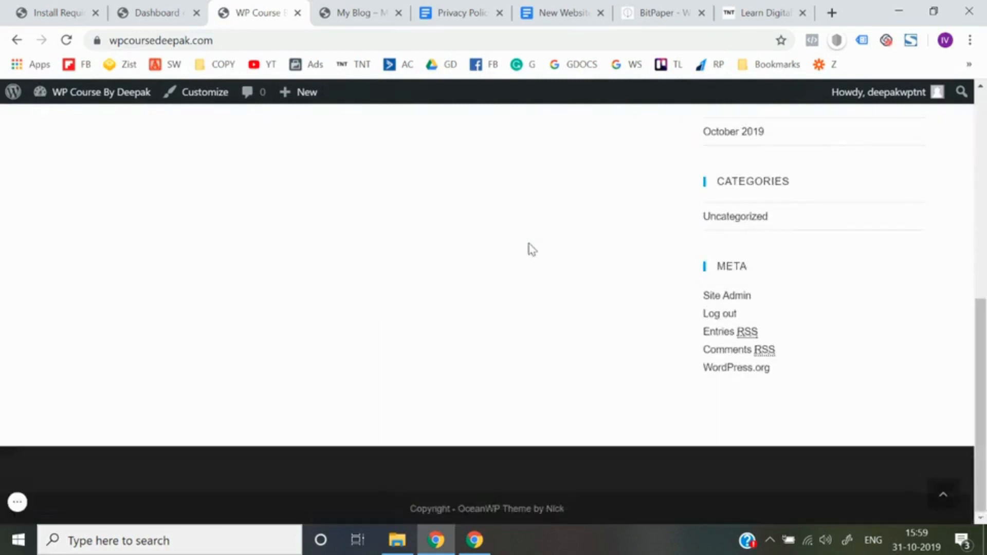
{"action": "scroll", "coordinate": [532, 249], "scroll_direction": "up", "scroll_amount": 8}
{"action": "scroll", "coordinate": [532, 249], "scroll_direction": "down", "scroll_amount": 5}
{"action": "scroll", "coordinate": [532, 250], "scroll_direction": "up", "scroll_amount": 1}
{"action": "scroll", "coordinate": [532, 249], "scroll_direction": "up", "scroll_amount": 3}
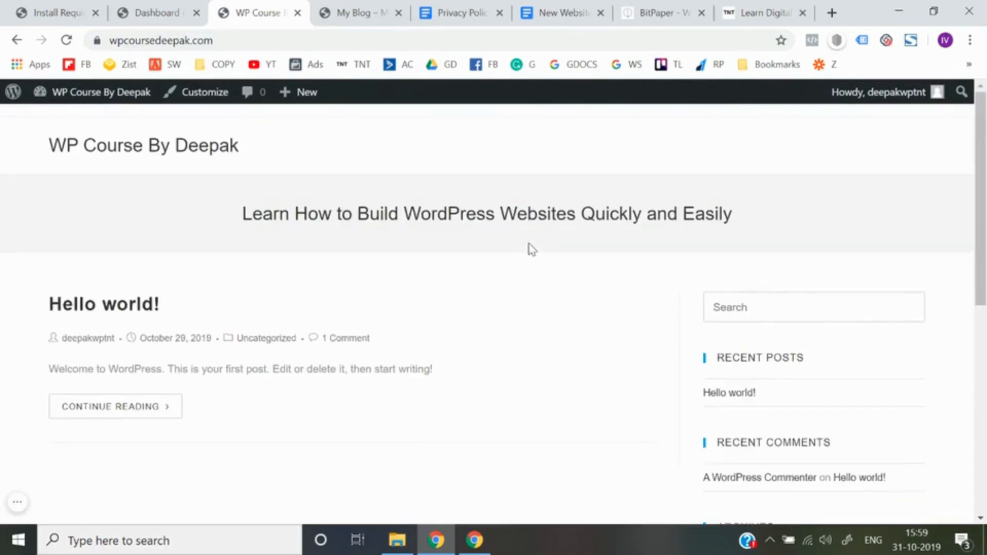
{"action": "scroll", "coordinate": [532, 249], "scroll_direction": "down", "scroll_amount": 8}
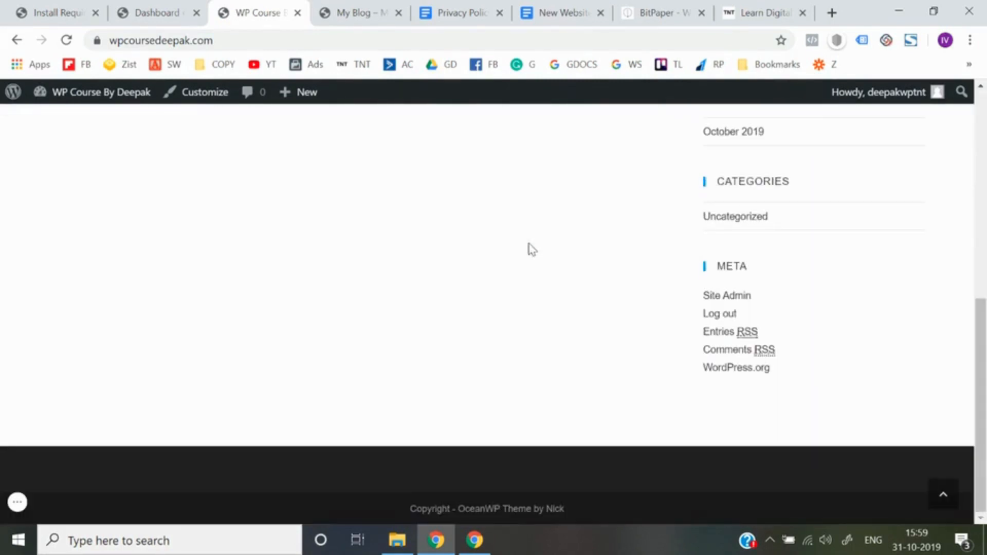
{"action": "scroll", "coordinate": [532, 250], "scroll_direction": "up", "scroll_amount": 8}
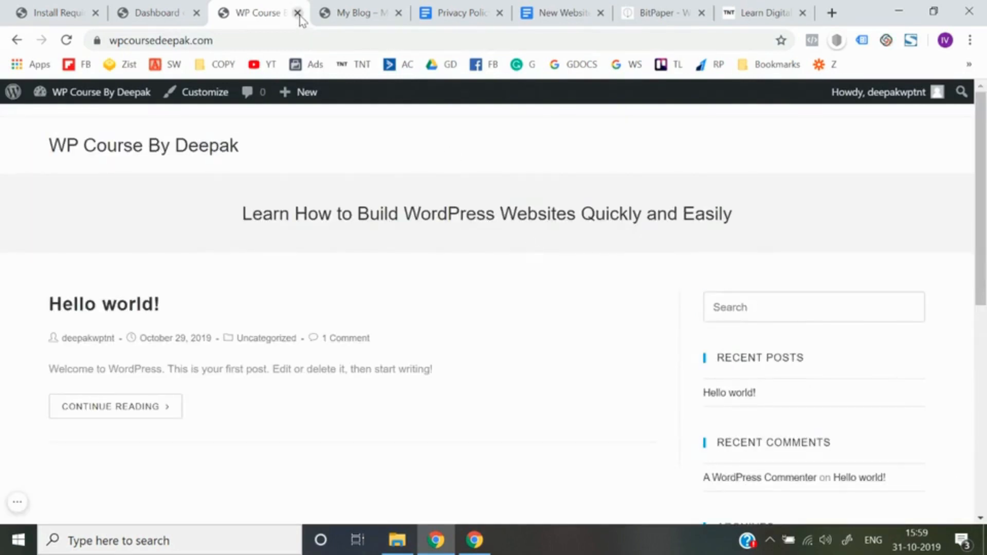
Close the live site tab and dismiss the OceanWP opt-in notice and the welcome panel on the dashboard.
{"action": "left_click", "coordinate": [298, 13]}
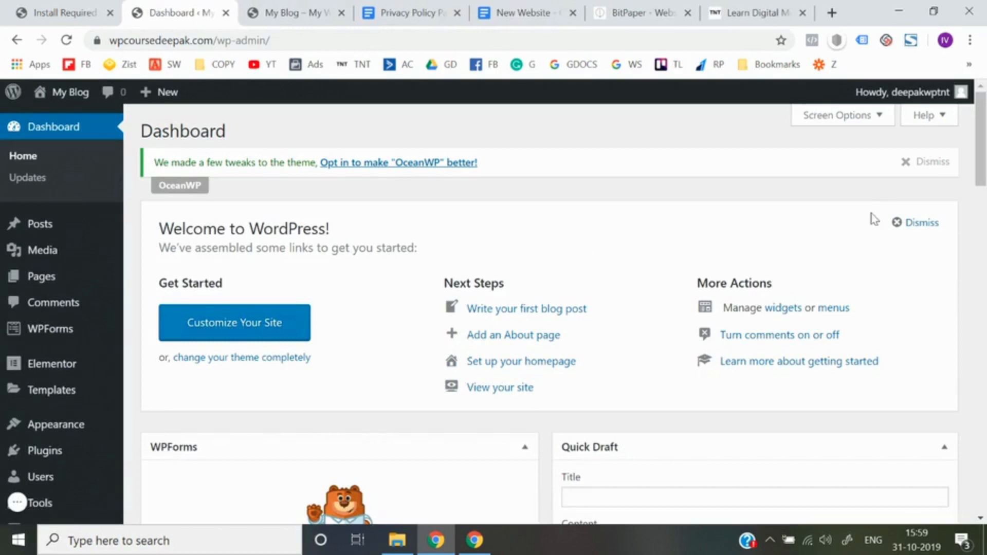
{"action": "left_click", "coordinate": [923, 161]}
{"action": "left_click", "coordinate": [923, 184]}
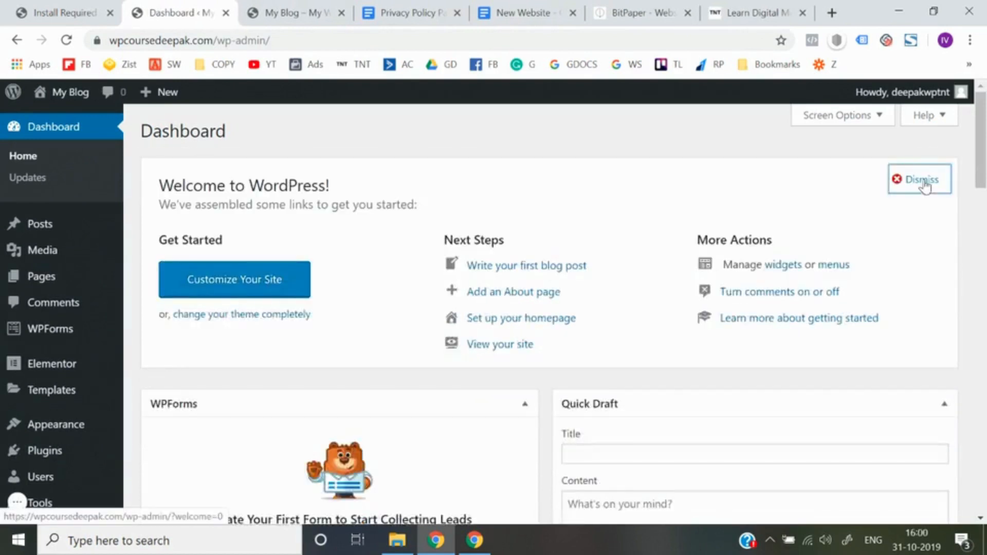
Reload the outdated "My Blog" home page in its own browser tab.
{"action": "left_click", "coordinate": [269, 11]}
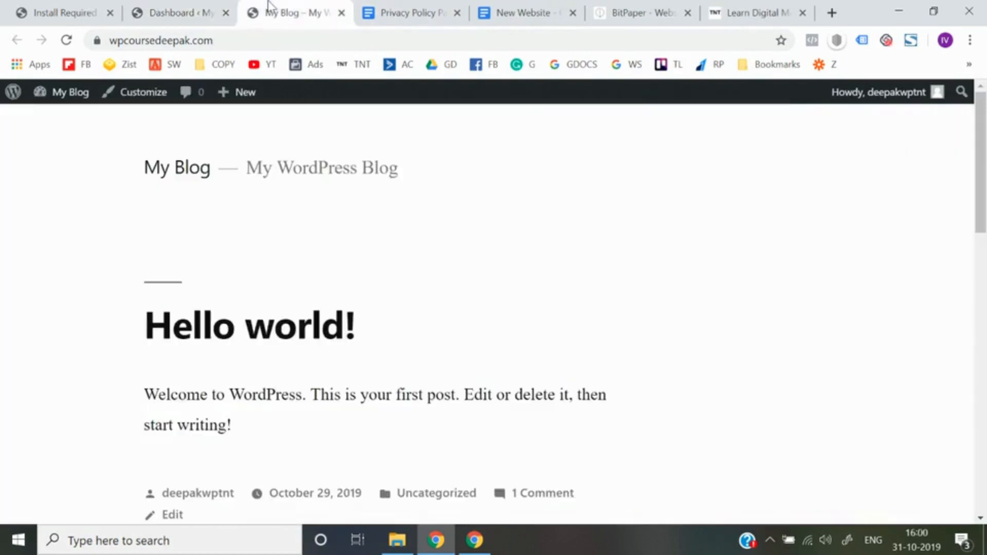
{"action": "left_click", "coordinate": [184, 7]}
{"action": "left_click", "coordinate": [288, 13]}
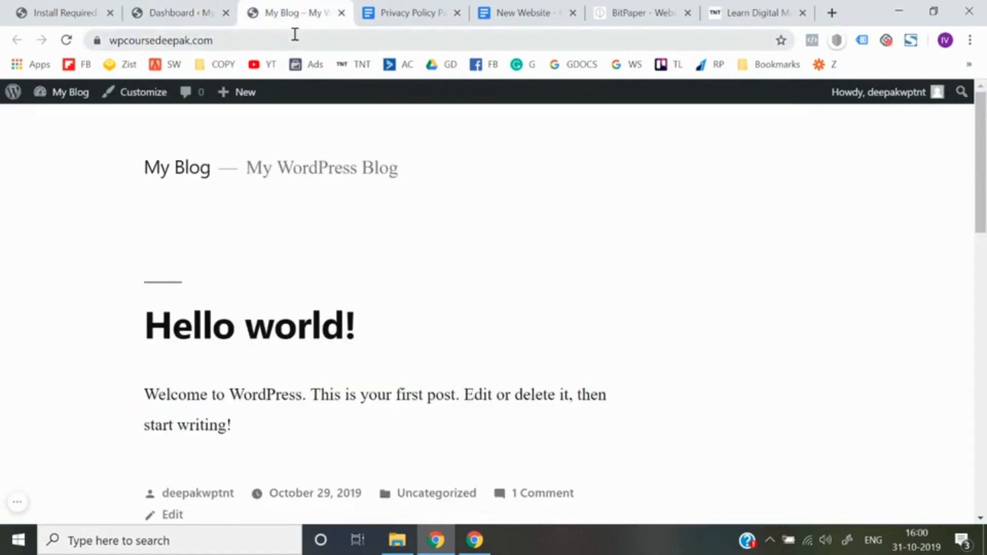
{"action": "scroll", "coordinate": [334, 262], "scroll_direction": "down", "scroll_amount": 15}
{"action": "scroll", "coordinate": [335, 261], "scroll_direction": "up", "scroll_amount": 15}
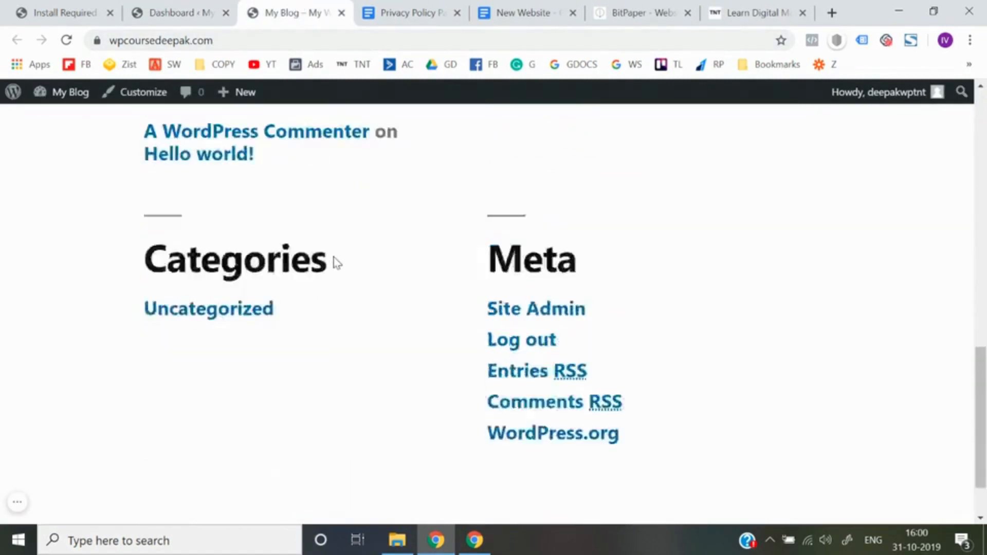
{"action": "left_click", "coordinate": [329, 50]}
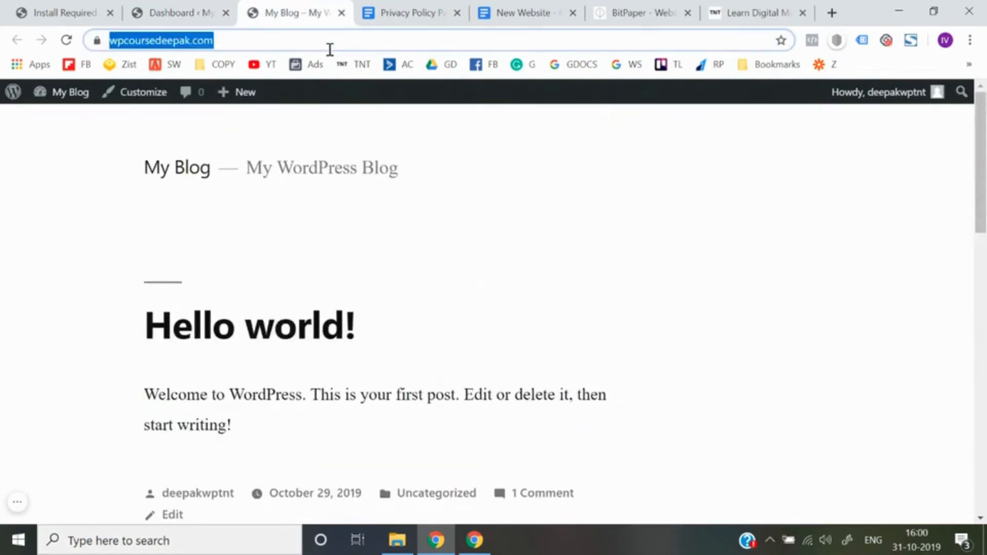
{"action": "key", "text": "Return"}
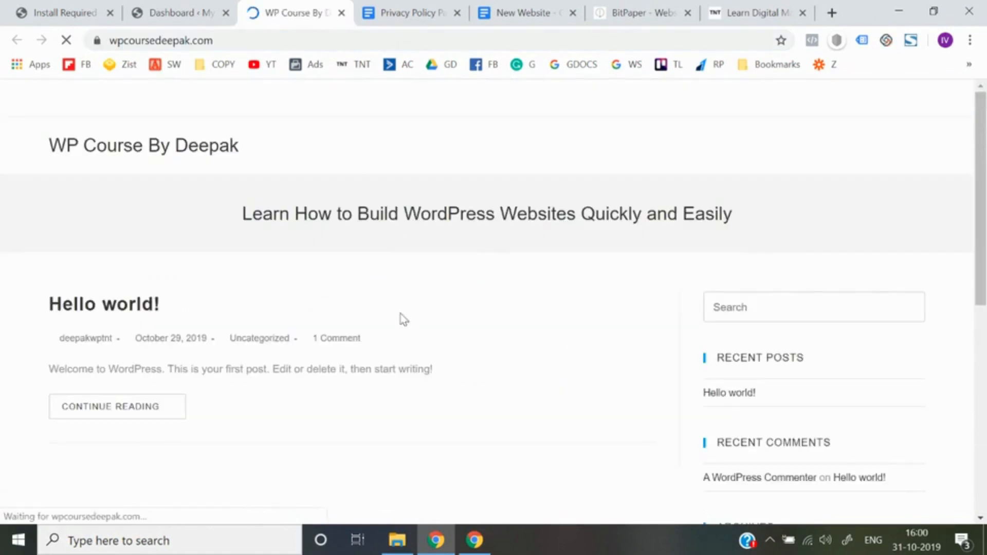
Close the Install Required Plugins tab and open the Permalink Settings from the dashboard.
{"action": "left_click", "coordinate": [109, 14]}
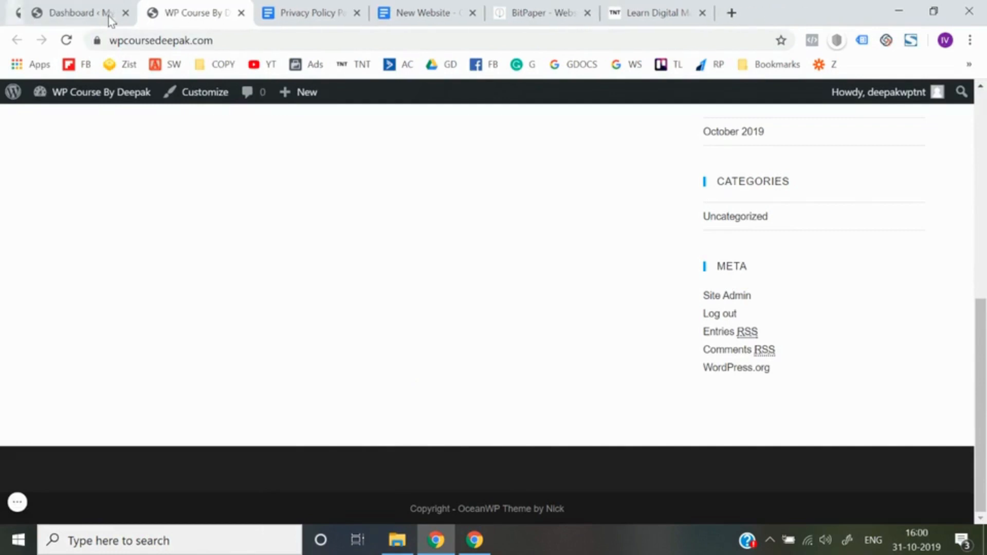
{"action": "left_click", "coordinate": [83, 8]}
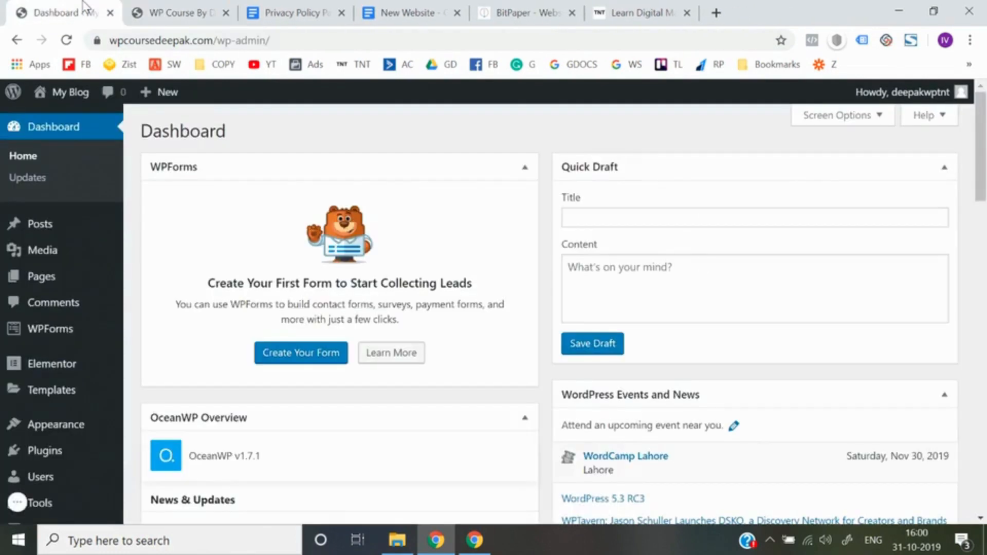
{"action": "scroll", "coordinate": [41, 475], "scroll_direction": "down", "scroll_amount": 4}
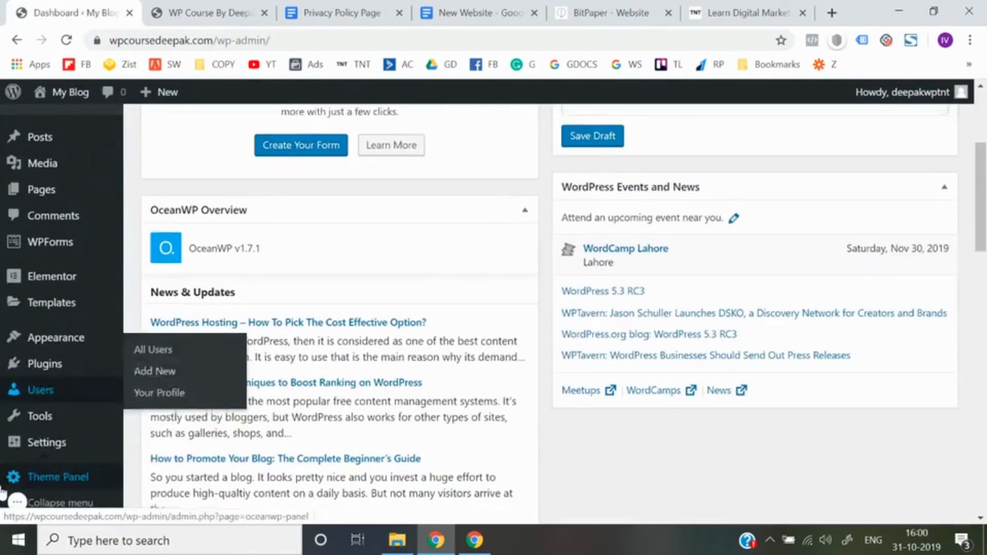
{"action": "mouse_move", "coordinate": [61, 453]}
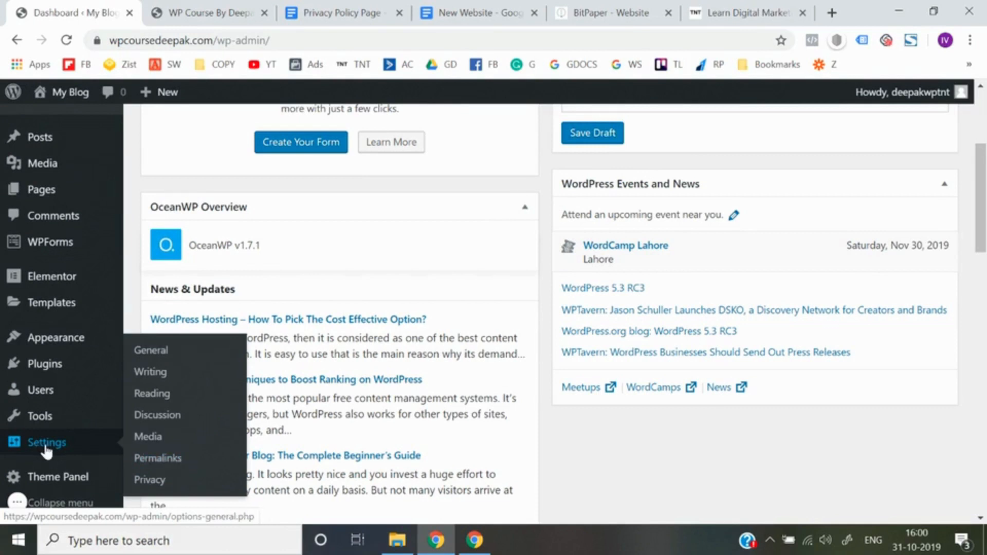
{"action": "left_click", "coordinate": [171, 461]}
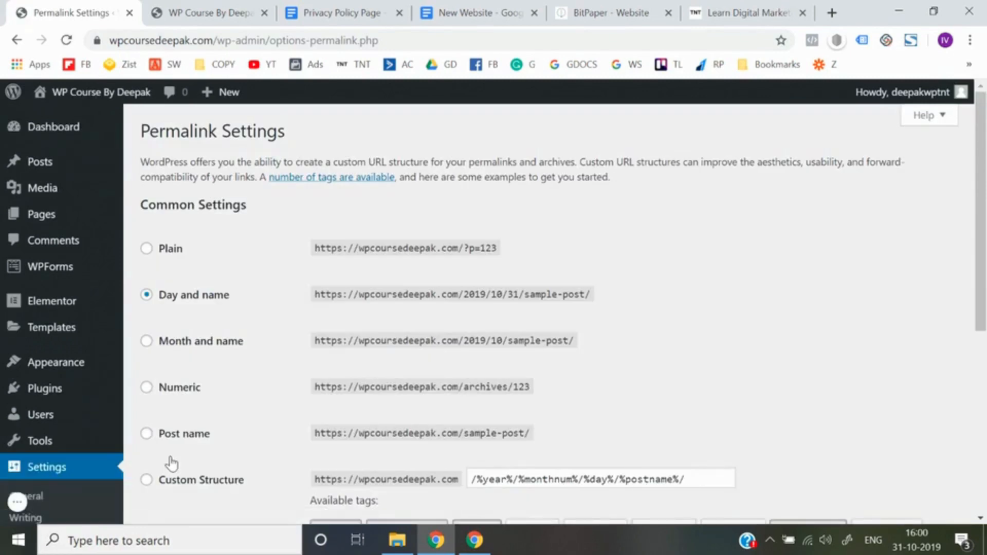
{"action": "scroll", "coordinate": [171, 463], "scroll_direction": "down", "scroll_amount": 3}
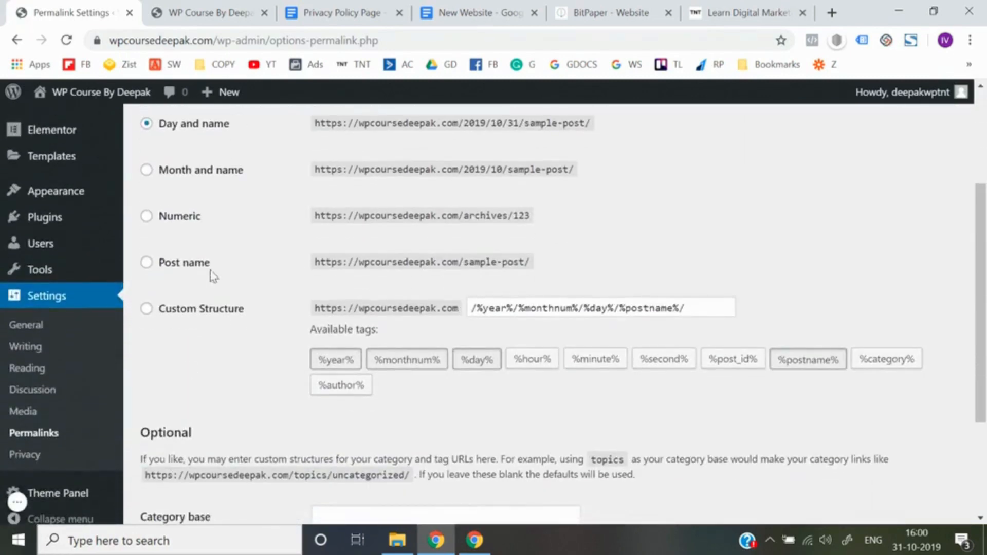
Open the 100 Days Facebook Ads Course page on thinknthrive.in, highlight the "tfb-499/" part of its URL, and return to the Permalink Settings.
{"action": "left_click", "coordinate": [215, 8]}
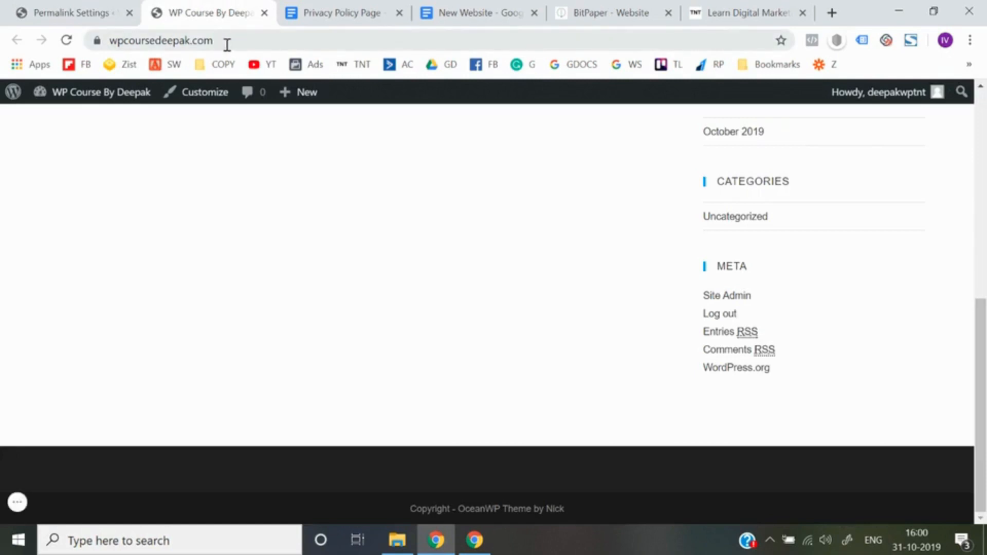
{"action": "left_click", "coordinate": [699, 11]}
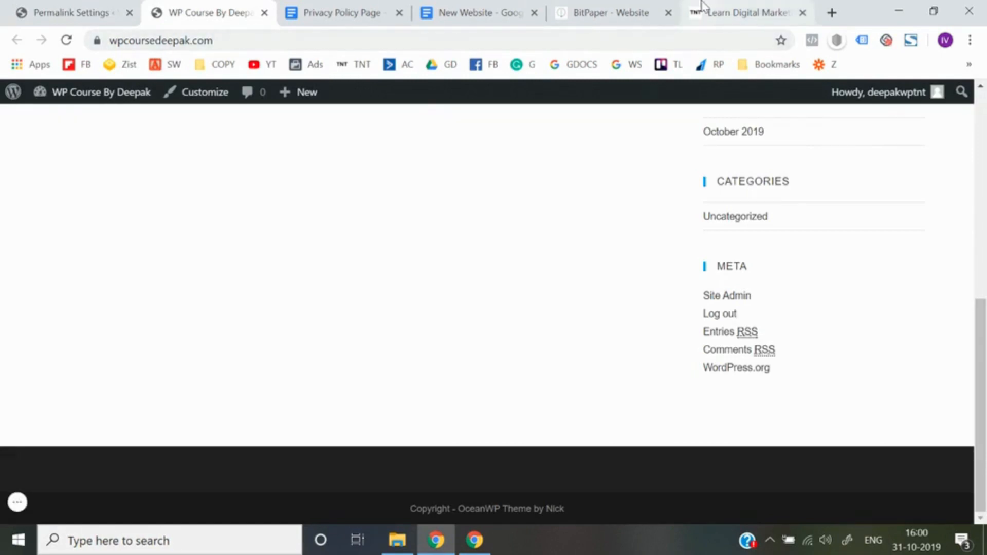
{"action": "scroll", "coordinate": [656, 355], "scroll_direction": "down", "scroll_amount": 10}
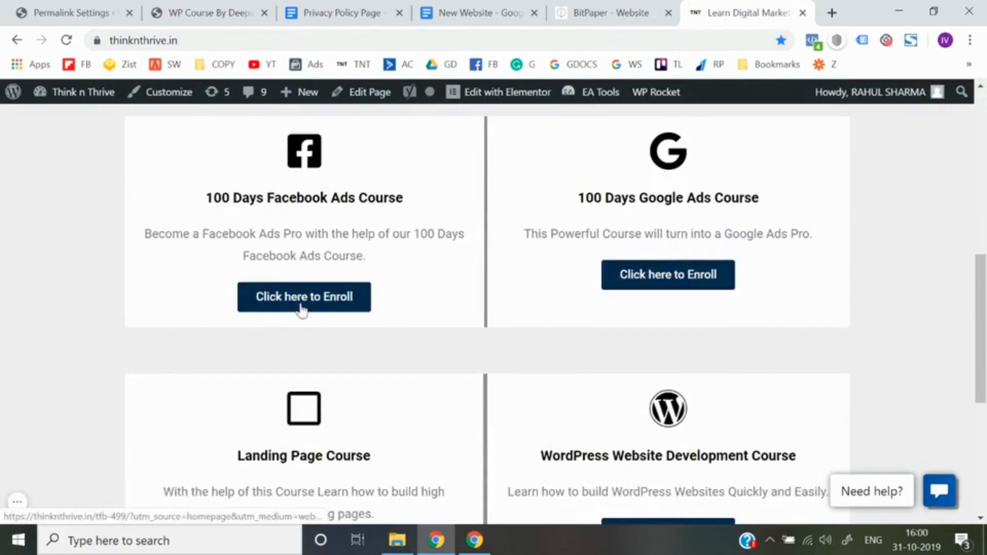
{"action": "left_click", "coordinate": [302, 310]}
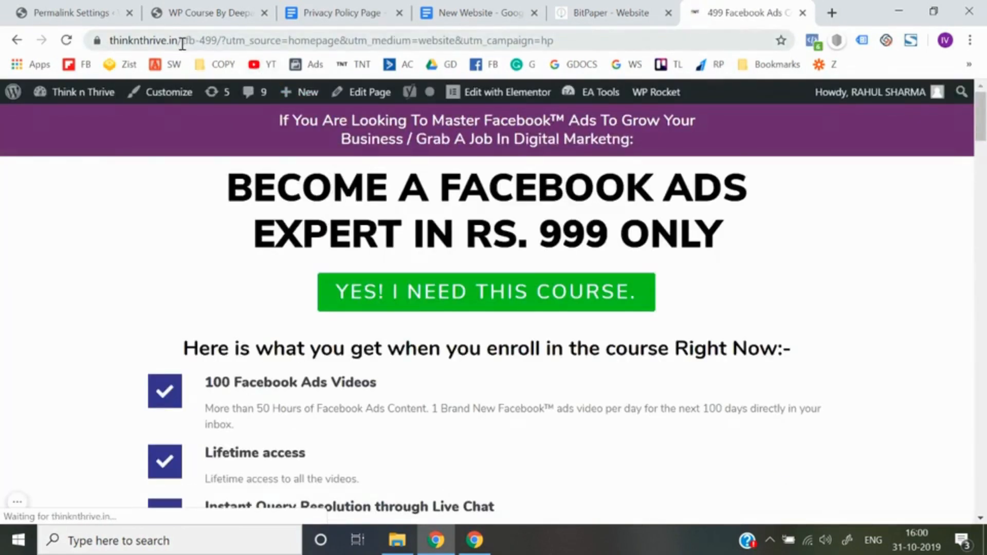
{"action": "left_click_drag", "start_coordinate": [182, 44], "coordinate": [241, 49]}
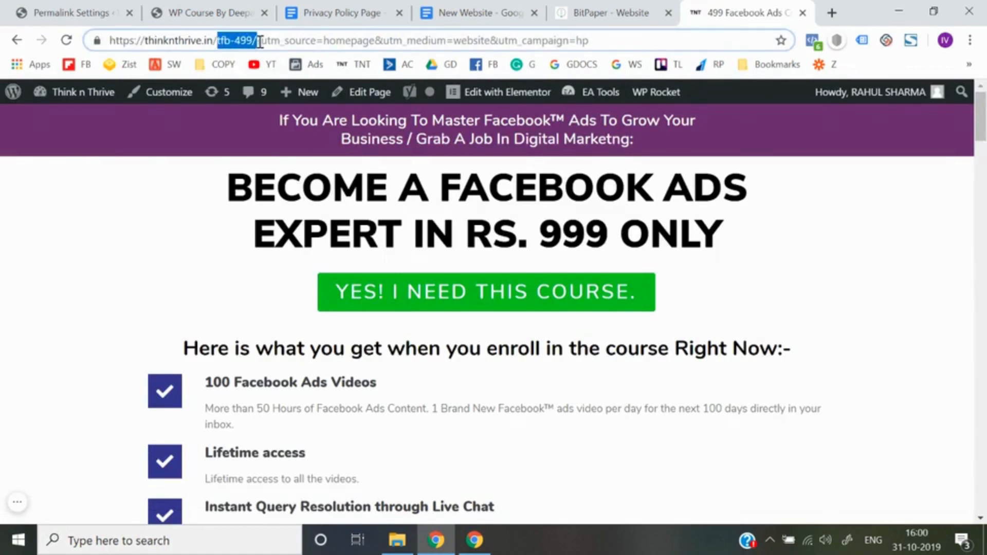
{"action": "left_click", "coordinate": [260, 40]}
{"action": "left_click", "coordinate": [103, 7]}
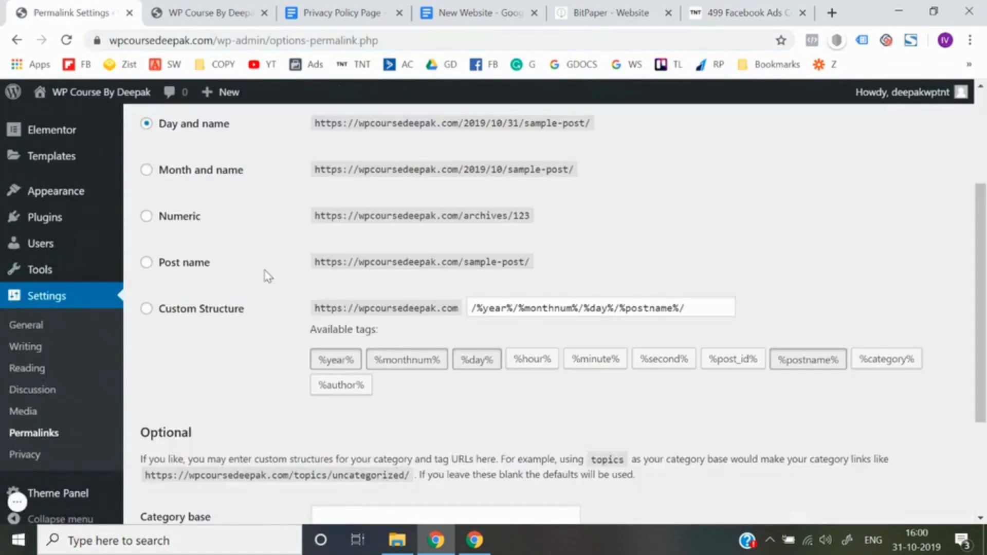
Set the permalink structure to Post name and save the changes.
{"action": "left_click", "coordinate": [150, 266]}
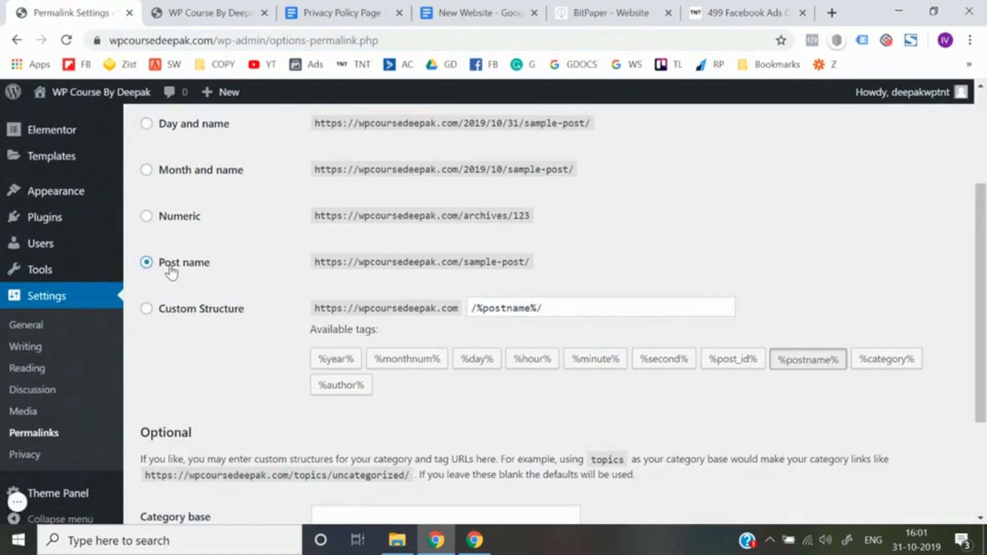
{"action": "scroll", "coordinate": [171, 272], "scroll_direction": "up", "scroll_amount": 3}
{"action": "scroll", "coordinate": [173, 273], "scroll_direction": "down", "scroll_amount": 3}
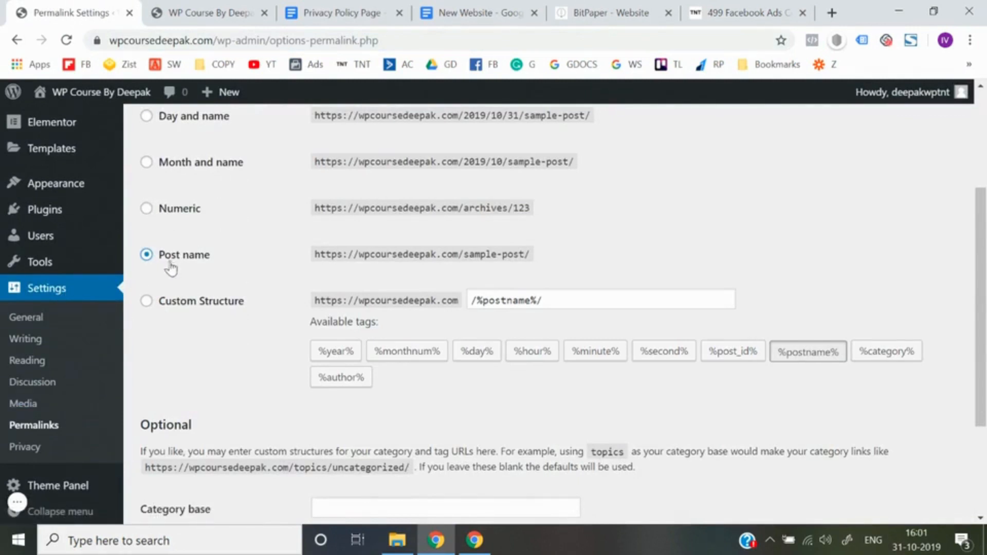
{"action": "scroll", "coordinate": [171, 261], "scroll_direction": "down", "scroll_amount": 3}
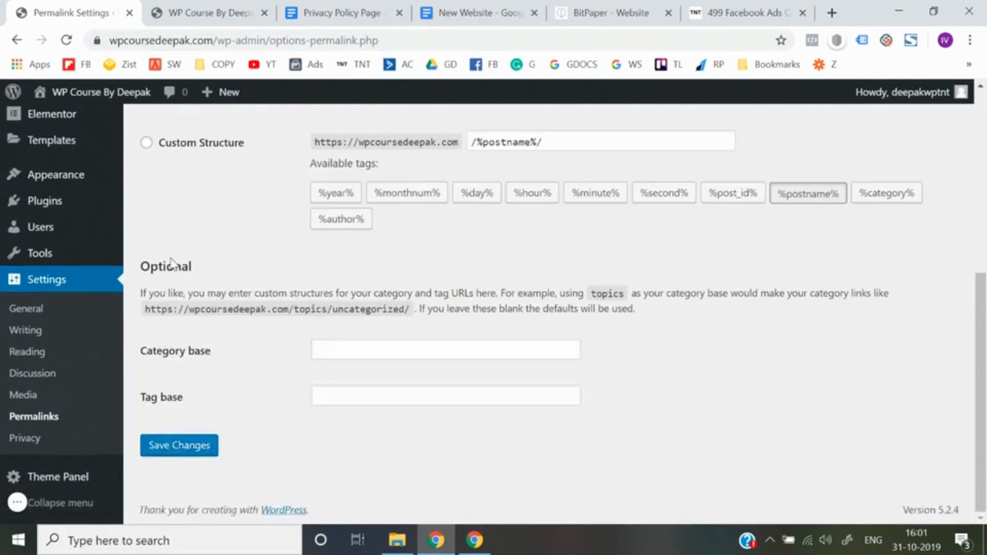
{"action": "left_click", "coordinate": [190, 449]}
Open the dashboard home, glance at the live site's tab, and look over the dashboard widgets and admin menu.
{"action": "mouse_move", "coordinate": [63, 131]}
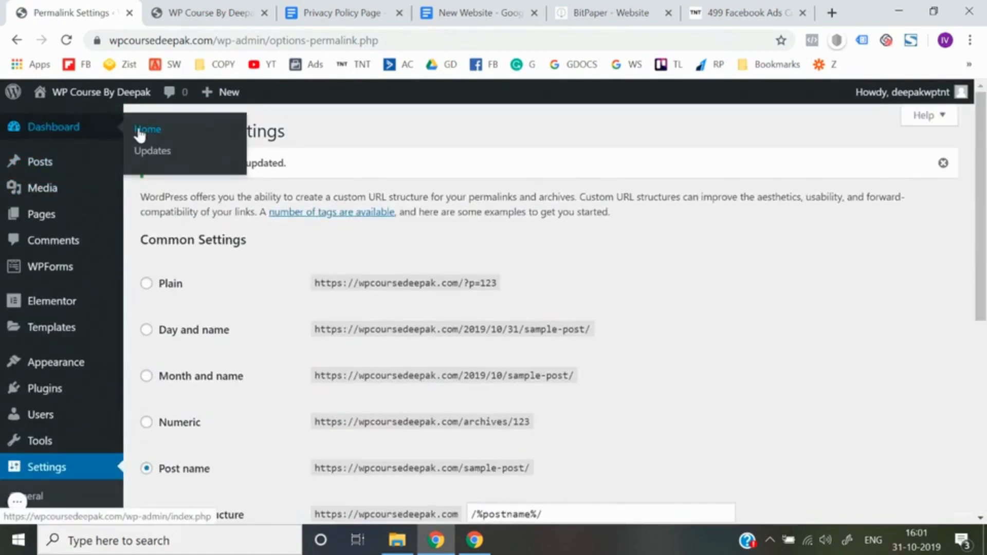
{"action": "left_click", "coordinate": [140, 134]}
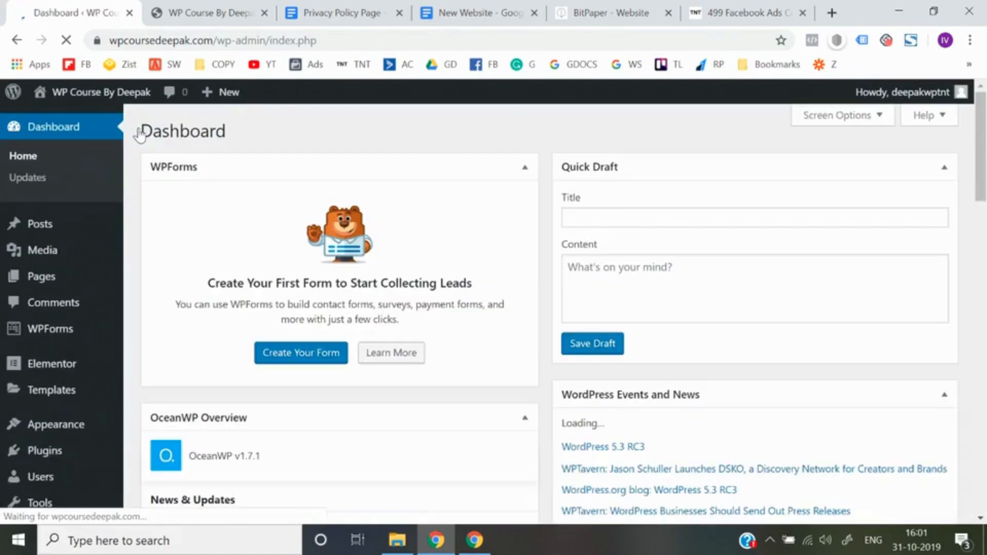
{"action": "left_click", "coordinate": [195, 13]}
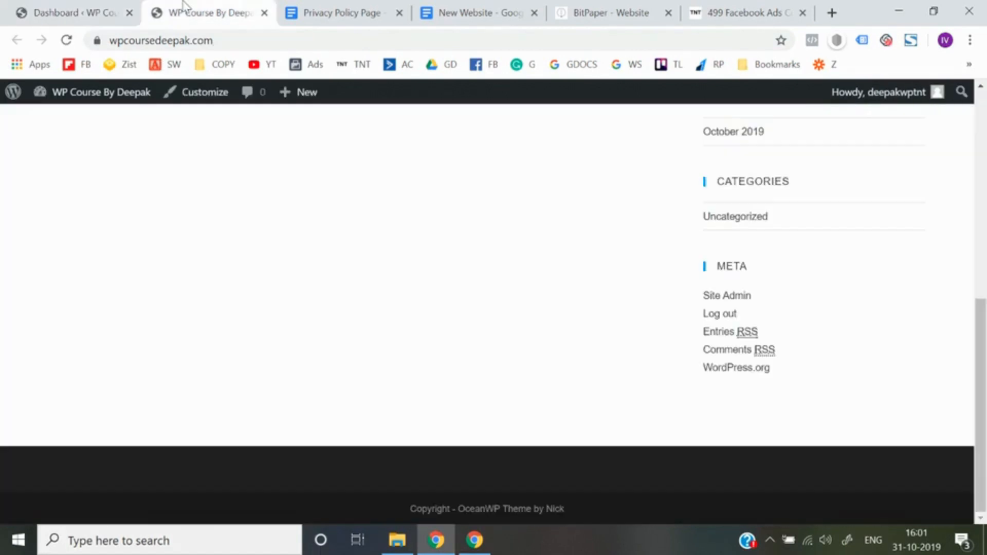
{"action": "left_click", "coordinate": [78, 11]}
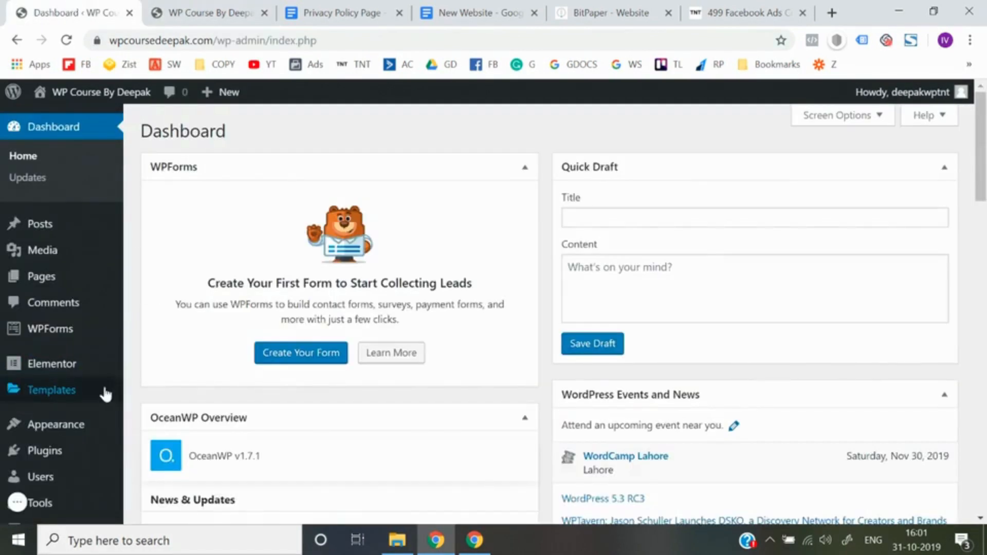
{"action": "scroll", "coordinate": [104, 392], "scroll_direction": "down", "scroll_amount": 4}
{"action": "mouse_move", "coordinate": [105, 394]}
{"action": "scroll", "coordinate": [105, 392], "scroll_direction": "down", "scroll_amount": 3}
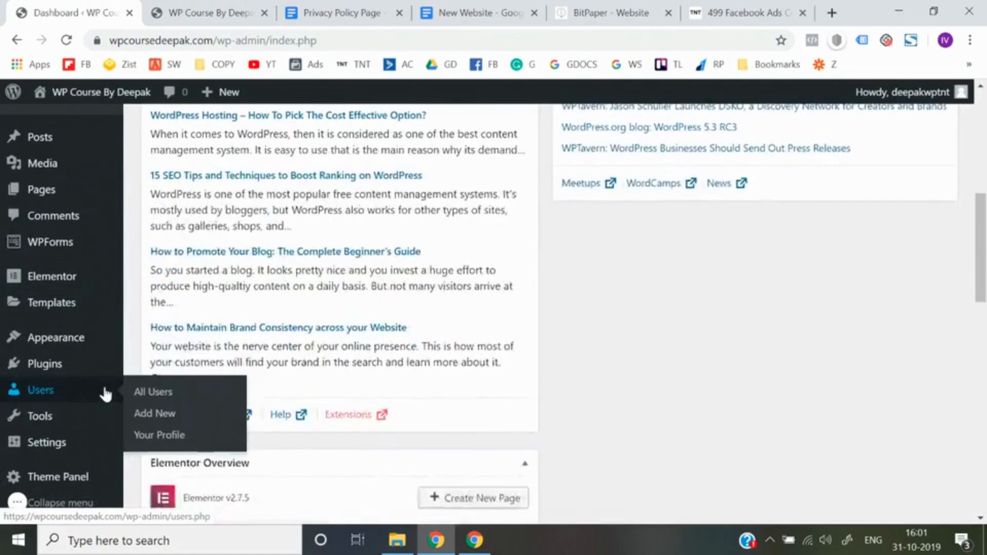
{"action": "scroll", "coordinate": [105, 385], "scroll_direction": "up", "scroll_amount": 8}
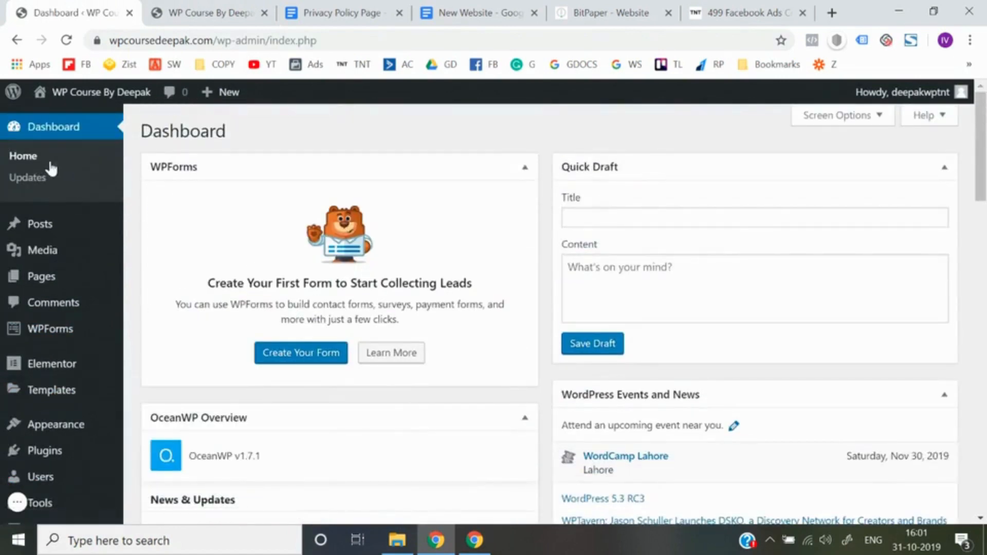
{"action": "scroll", "coordinate": [286, 308], "scroll_direction": "down", "scroll_amount": 10}
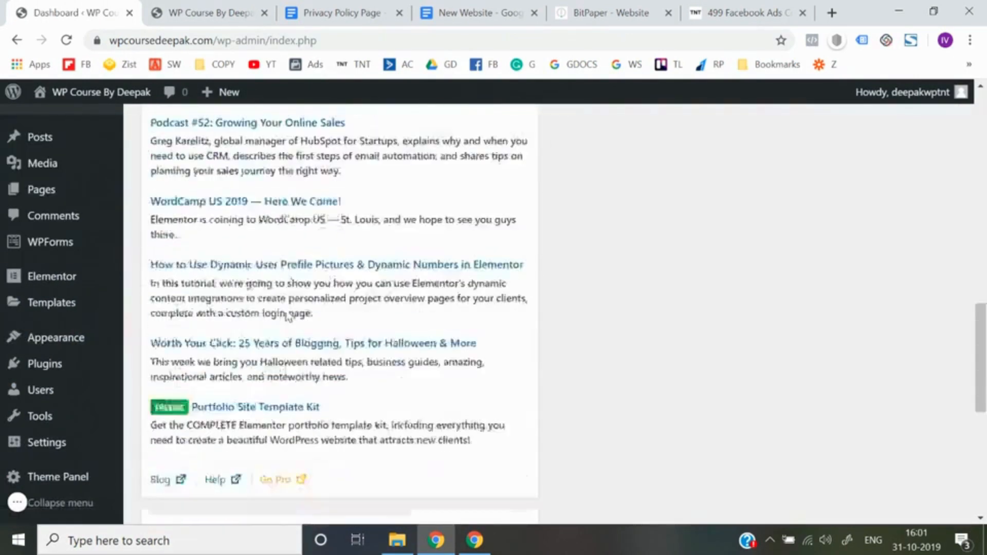
{"action": "scroll", "coordinate": [287, 313], "scroll_direction": "up", "scroll_amount": 15}
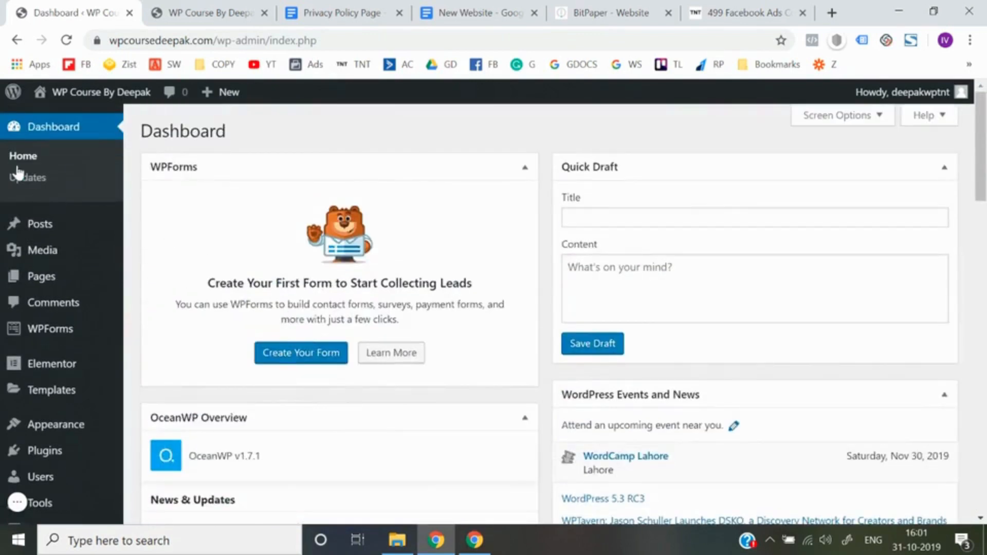
Check the WordPress Updates page and open the list of all posts.
{"action": "left_click", "coordinate": [28, 180]}
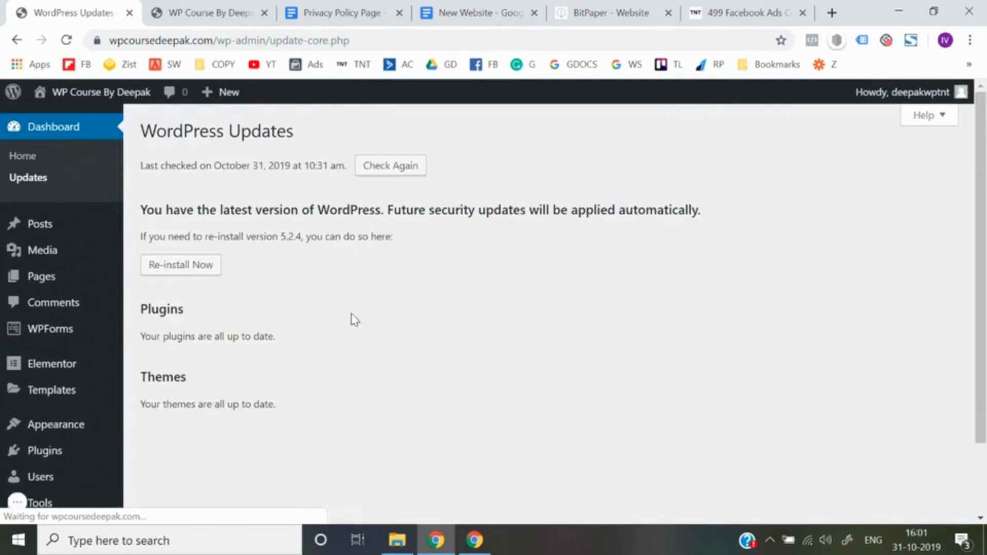
{"action": "mouse_move", "coordinate": [53, 234]}
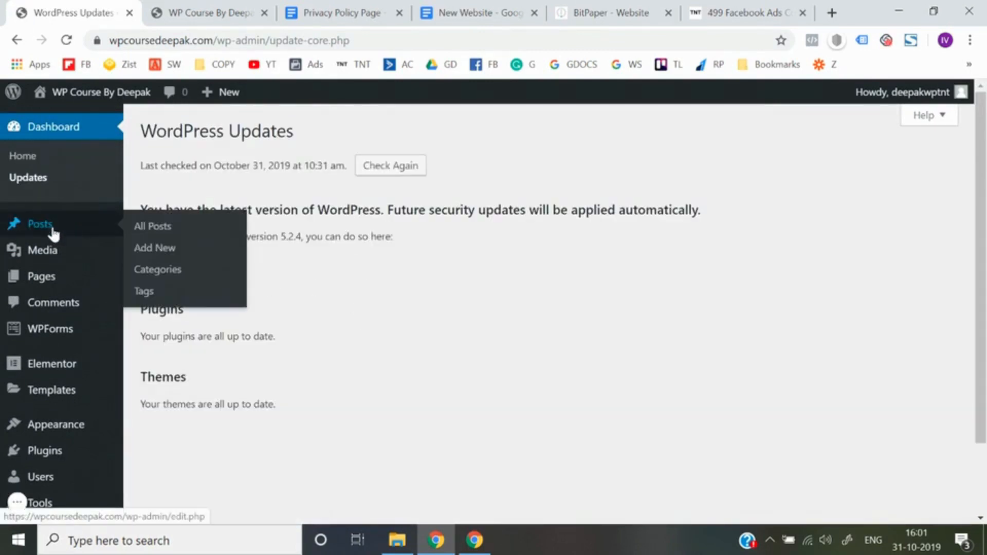
{"action": "left_click", "coordinate": [64, 238]}
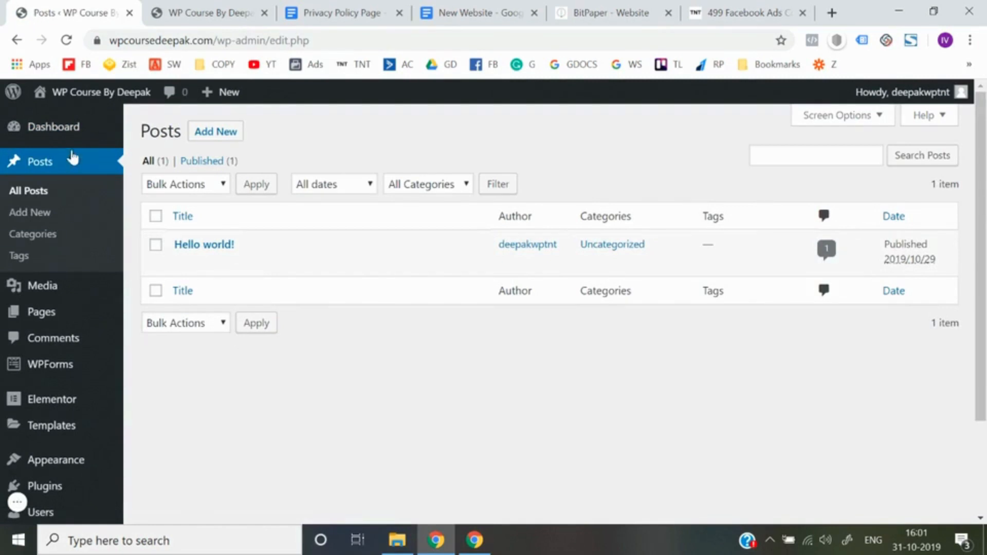
{"action": "mouse_move", "coordinate": [45, 311]}
Search Google for "cricbuzz" in the live site's browser tab and open the Cricbuzz.com result.
{"action": "left_click", "coordinate": [211, 12]}
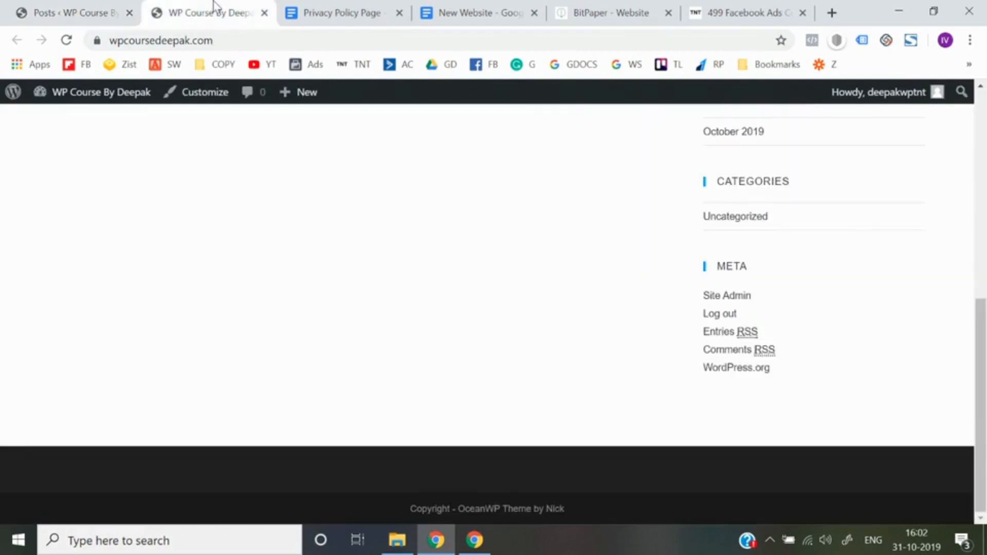
{"action": "left_click", "coordinate": [234, 42]}
{"action": "type", "text": "crick"}
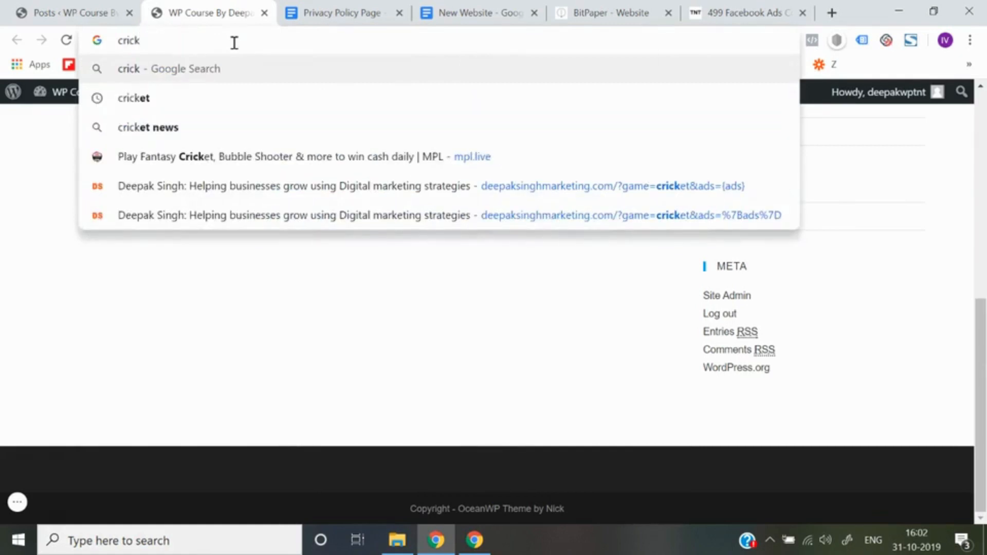
{"action": "key", "text": "BackSpace"}
{"action": "type", "text": "buzz"}
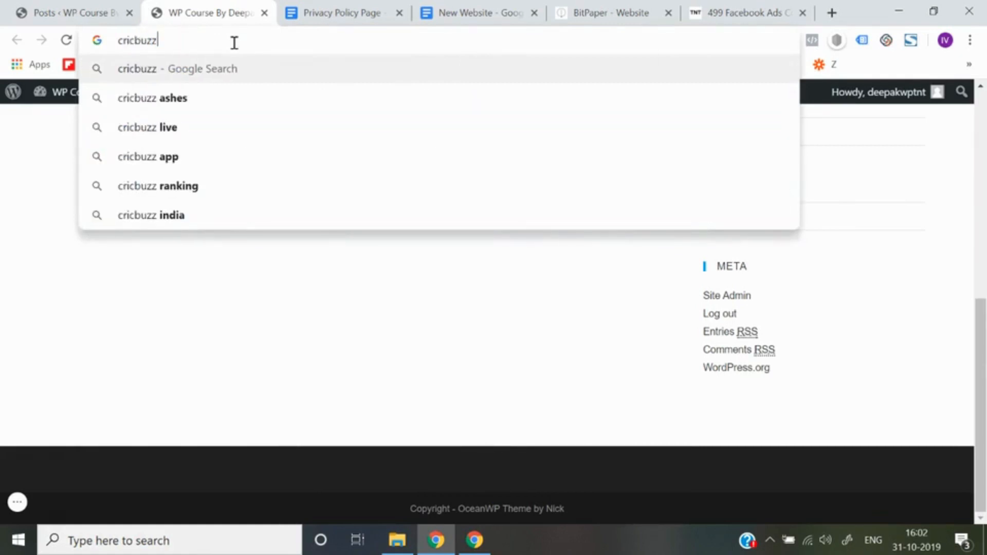
{"action": "key", "text": "Return"}
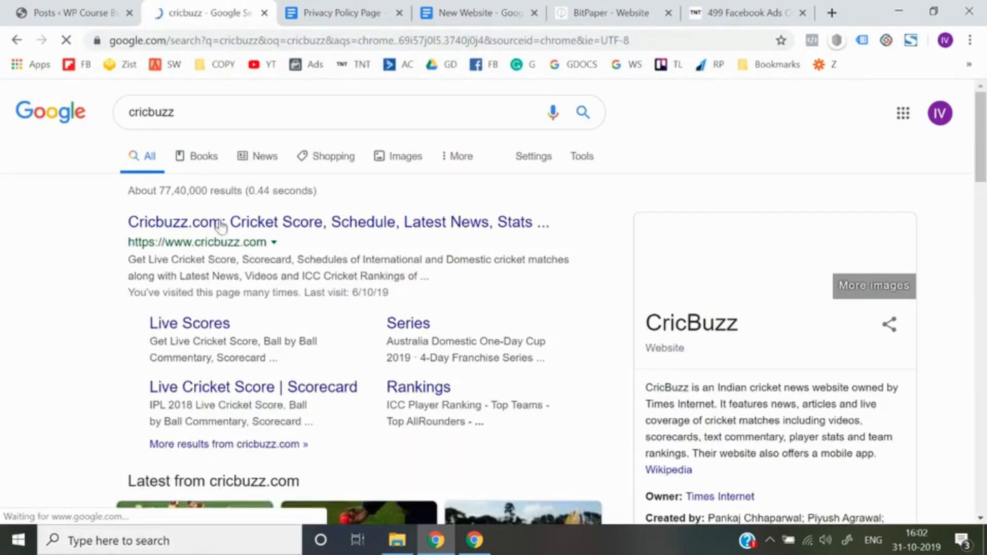
{"action": "left_click", "coordinate": [227, 234]}
Examine the news articles on the Cricbuzz home page and the Company page links in its footer.
{"action": "scroll", "coordinate": [335, 294], "scroll_direction": "down", "scroll_amount": 10}
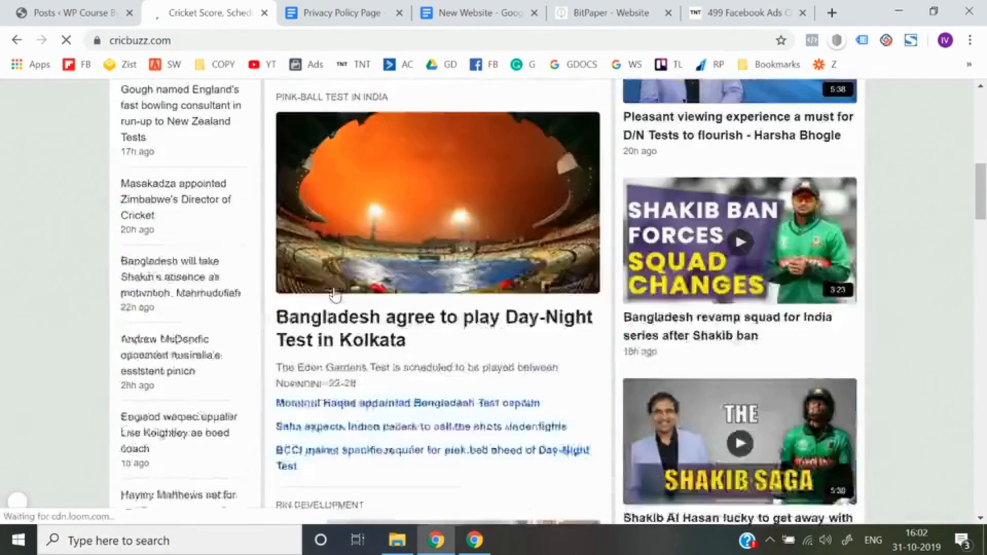
{"action": "scroll", "coordinate": [335, 294], "scroll_direction": "down", "scroll_amount": 15}
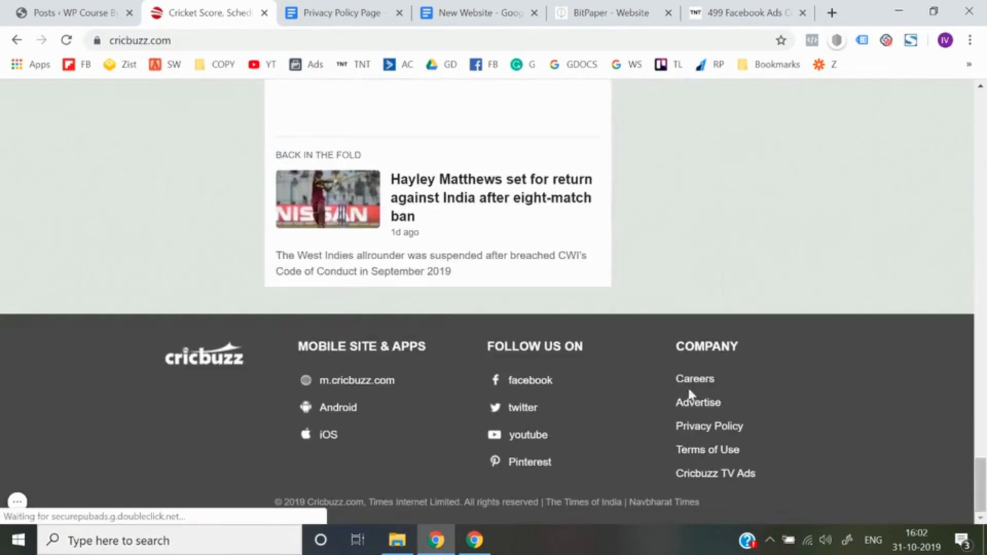
{"action": "scroll", "coordinate": [683, 457], "scroll_direction": "down", "scroll_amount": 5}
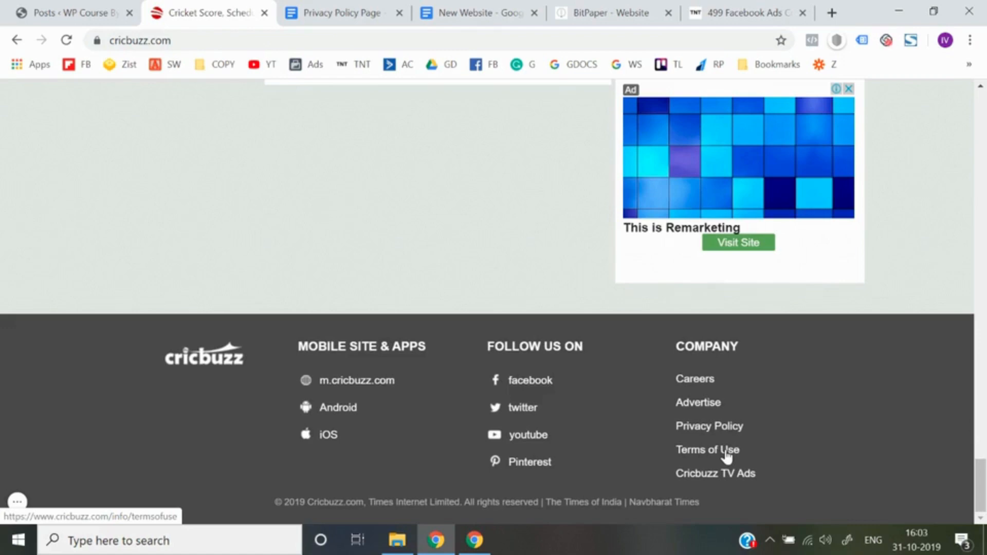
{"action": "scroll", "coordinate": [552, 354], "scroll_direction": "up", "scroll_amount": 5}
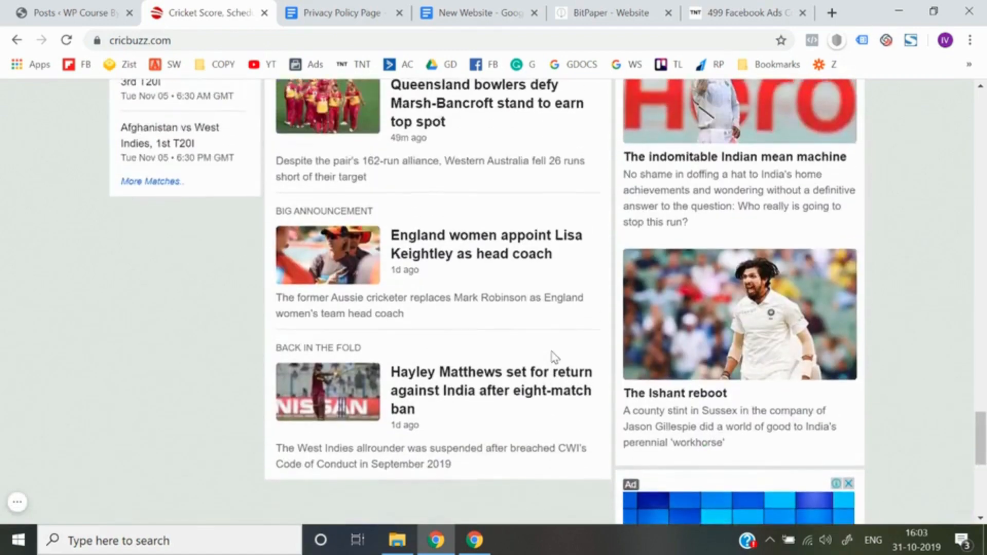
{"action": "scroll", "coordinate": [553, 355], "scroll_direction": "up", "scroll_amount": 4}
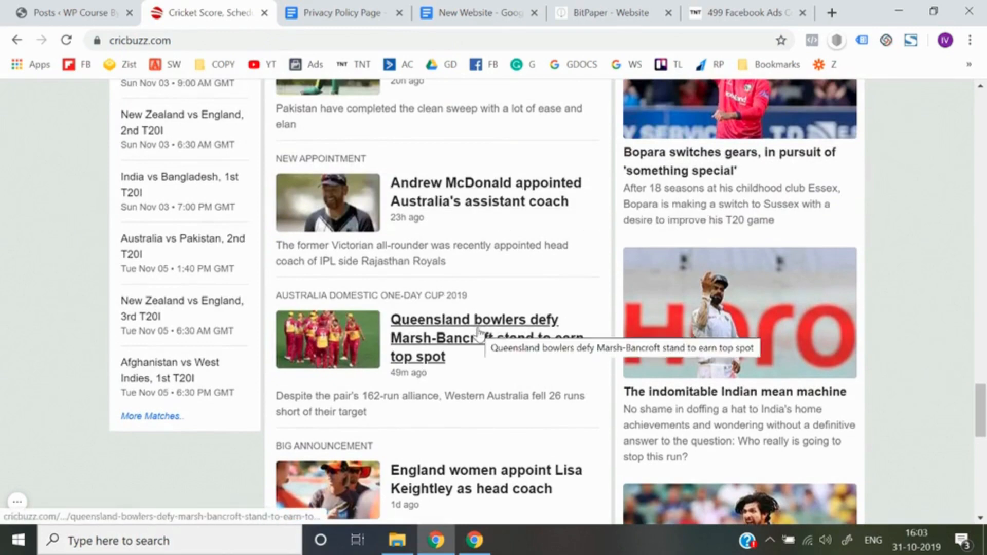
{"action": "scroll", "coordinate": [478, 334], "scroll_direction": "up", "scroll_amount": 4}
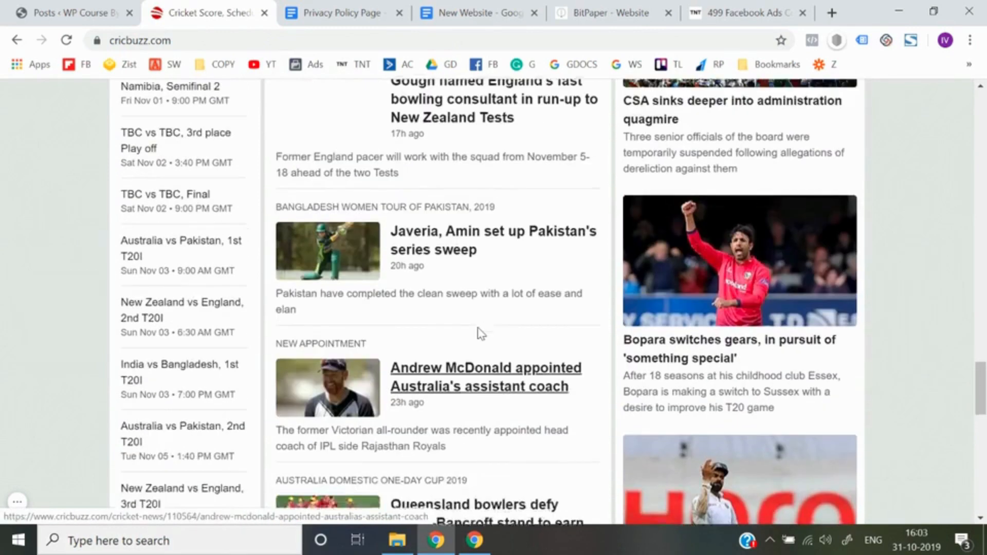
{"action": "scroll", "coordinate": [481, 333], "scroll_direction": "up", "scroll_amount": 1}
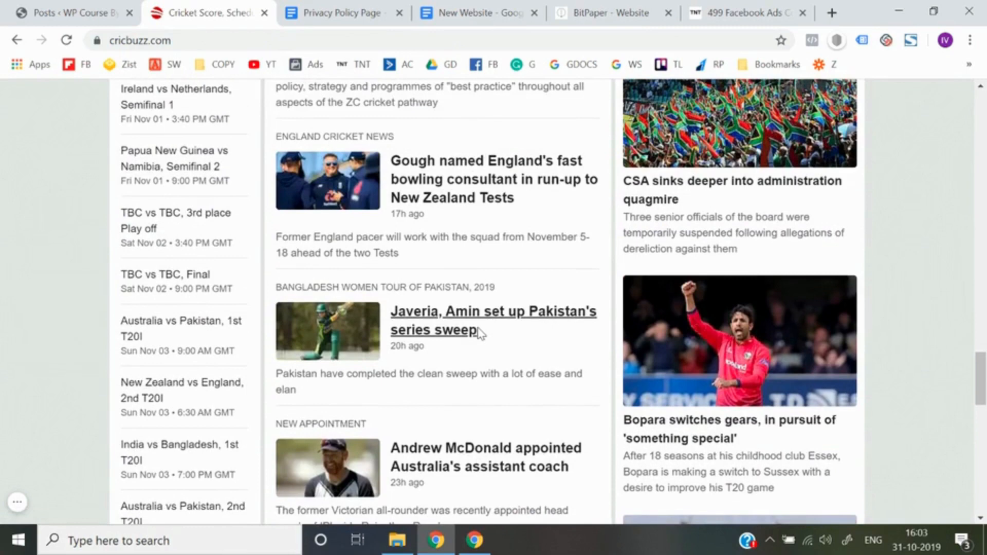
{"action": "scroll", "coordinate": [478, 333], "scroll_direction": "down", "scroll_amount": 20}
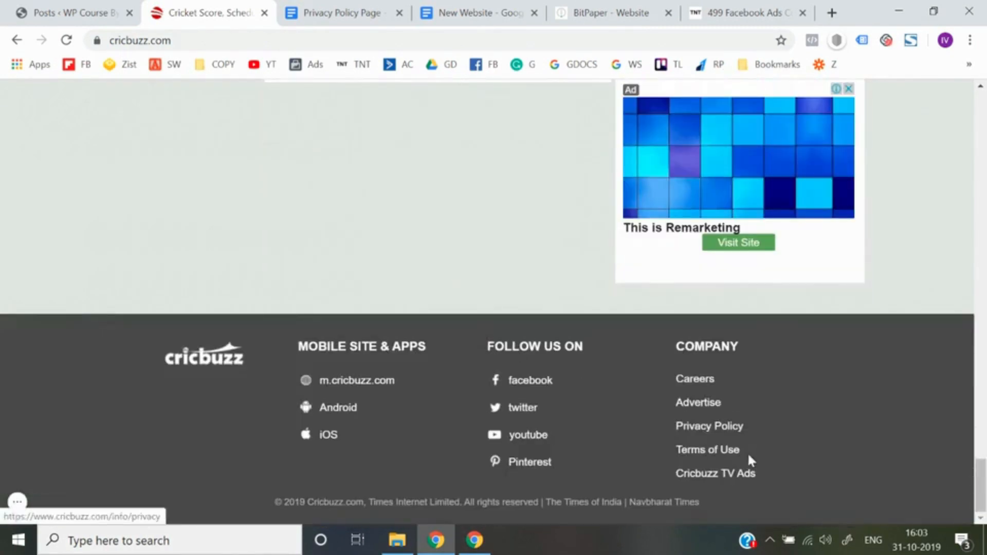
Return to the WordPress posts list and review the admin menu's submenus for WPForms, Templates, Appearance, Plugins, Users and Tools.
{"action": "left_click", "coordinate": [38, 6]}
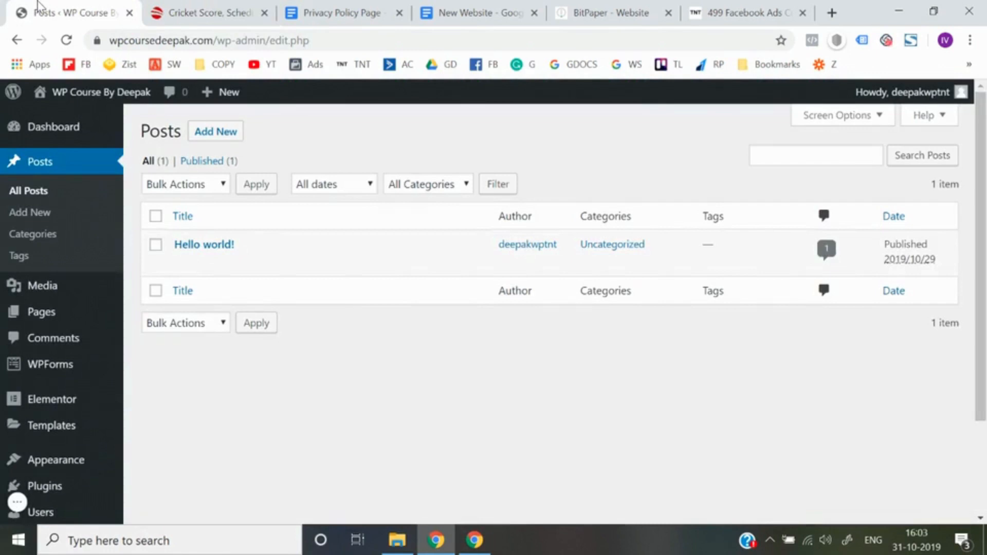
{"action": "mouse_move", "coordinate": [45, 288]}
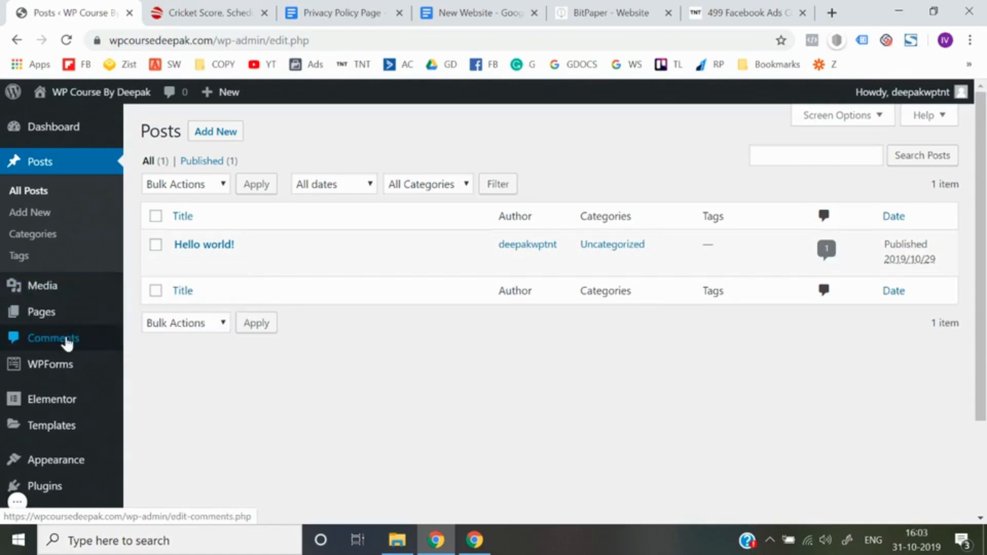
{"action": "scroll", "coordinate": [67, 344], "scroll_direction": "down", "scroll_amount": 1}
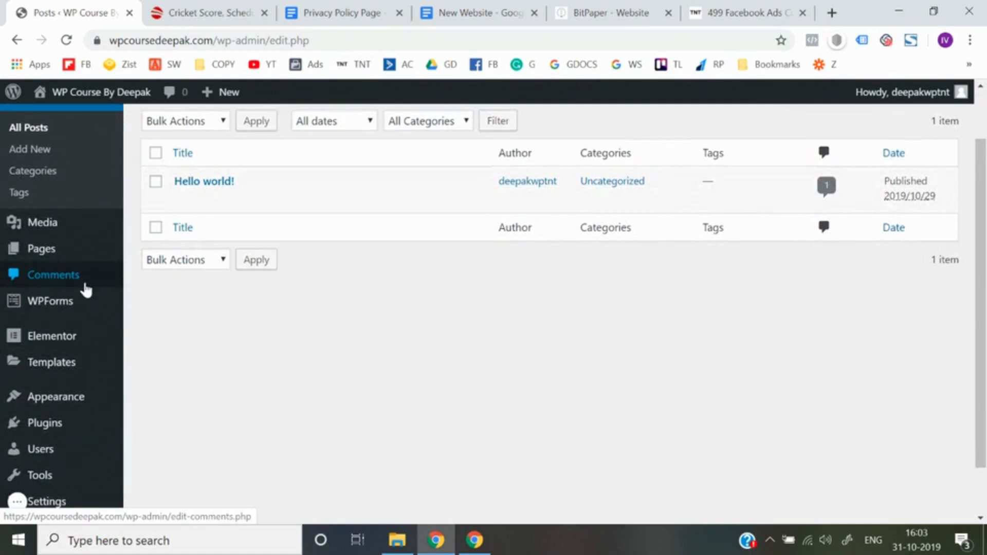
{"action": "mouse_move", "coordinate": [71, 316]}
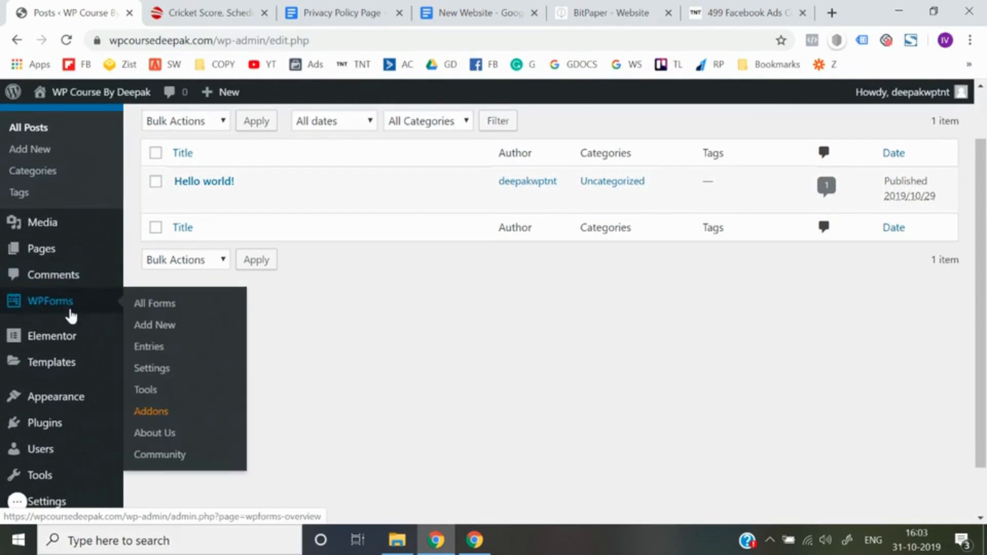
{"action": "scroll", "coordinate": [72, 315], "scroll_direction": "up", "scroll_amount": 1}
{"action": "scroll", "coordinate": [71, 315], "scroll_direction": "down", "scroll_amount": 2}
{"action": "mouse_move", "coordinate": [80, 242]}
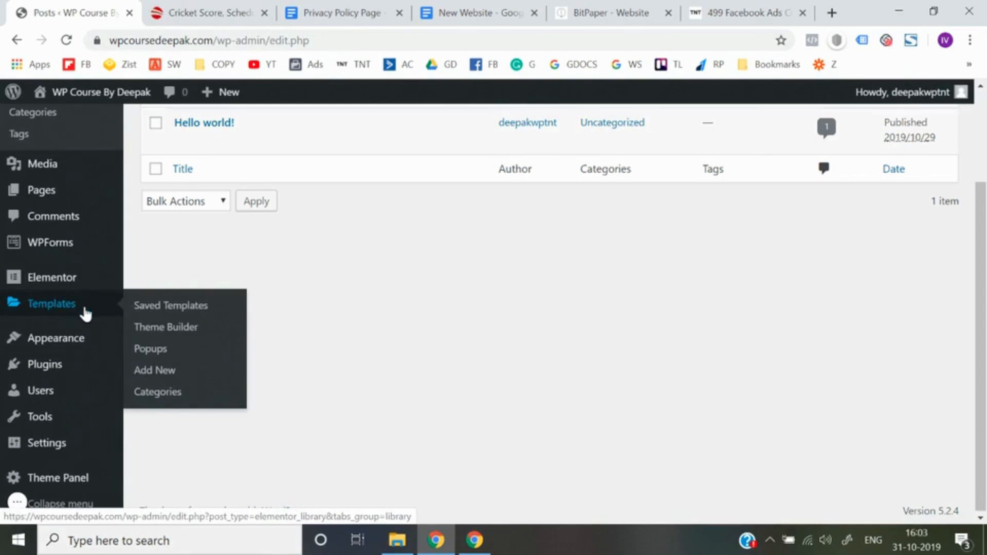
{"action": "mouse_move", "coordinate": [88, 350]}
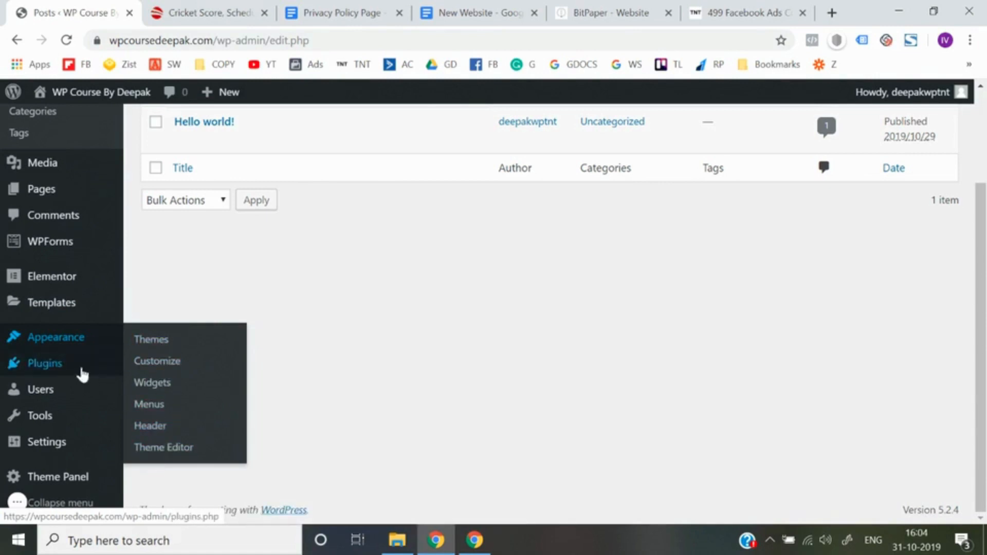
{"action": "mouse_move", "coordinate": [69, 371]}
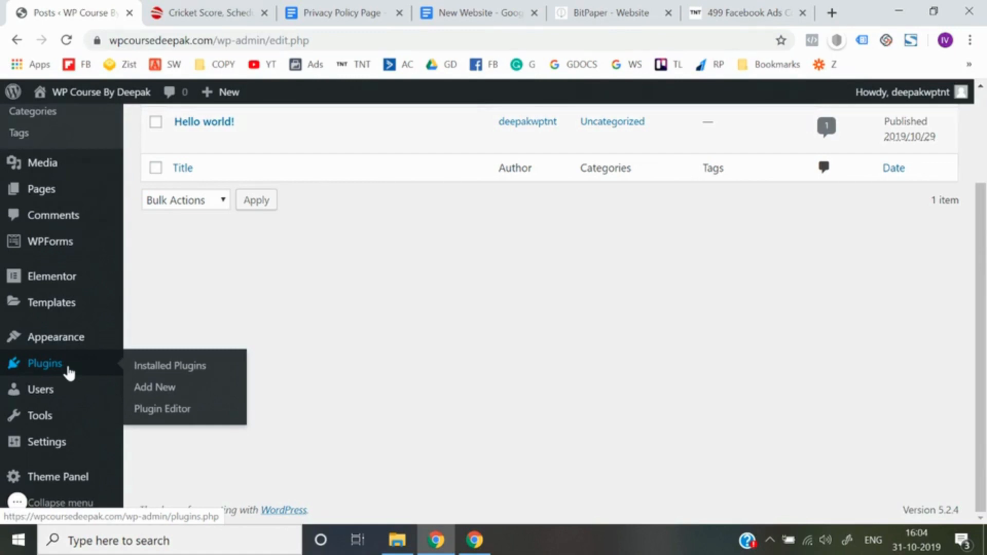
{"action": "mouse_move", "coordinate": [79, 397]}
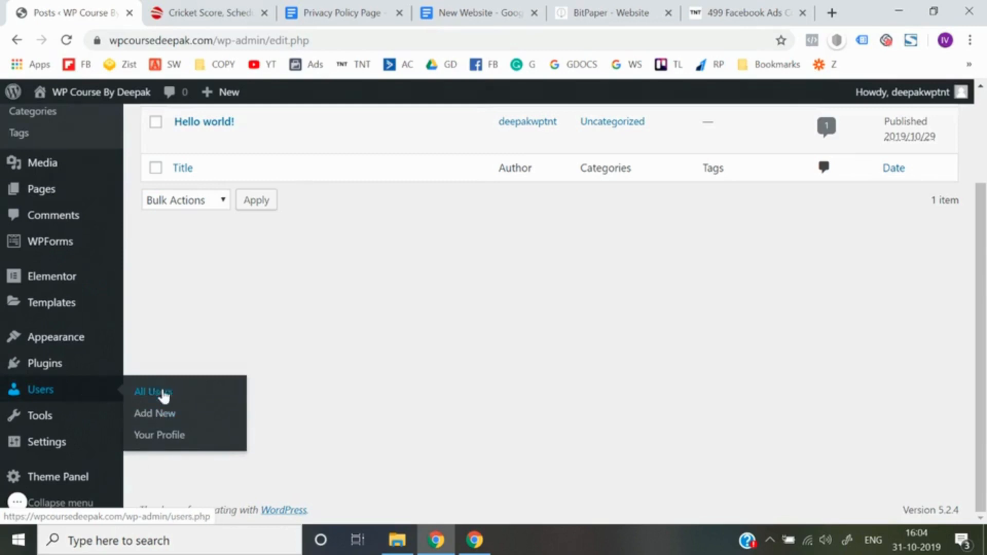
{"action": "mouse_move", "coordinate": [89, 416]}
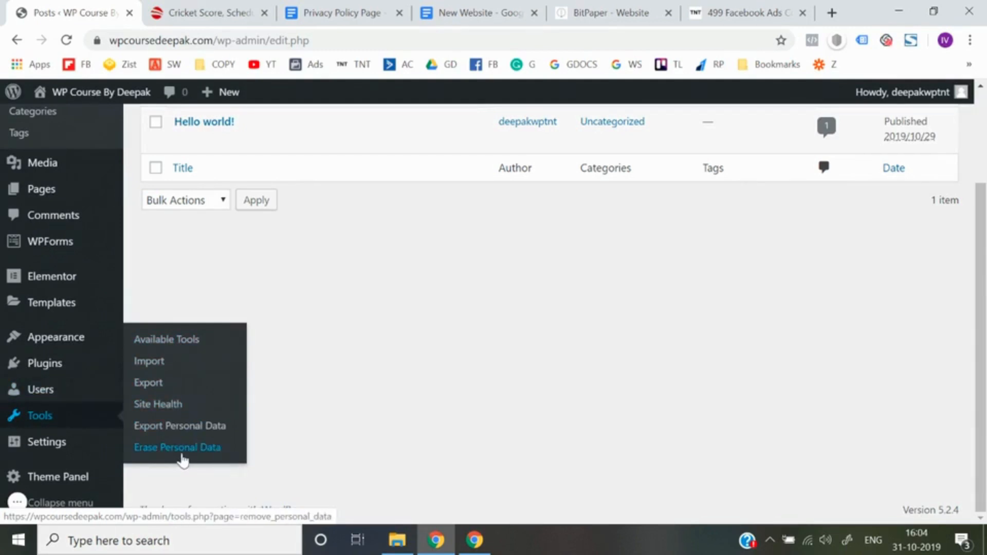
Review the Settings submenu in the admin menu and open the live site in a new browser tab.
{"action": "mouse_move", "coordinate": [79, 450]}
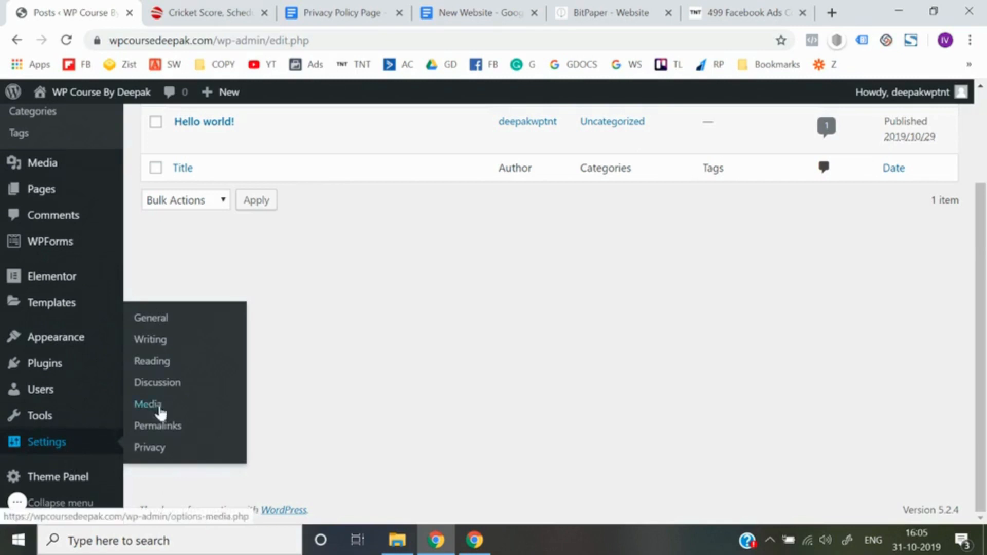
{"action": "scroll", "coordinate": [348, 361], "scroll_direction": "up", "scroll_amount": 3}
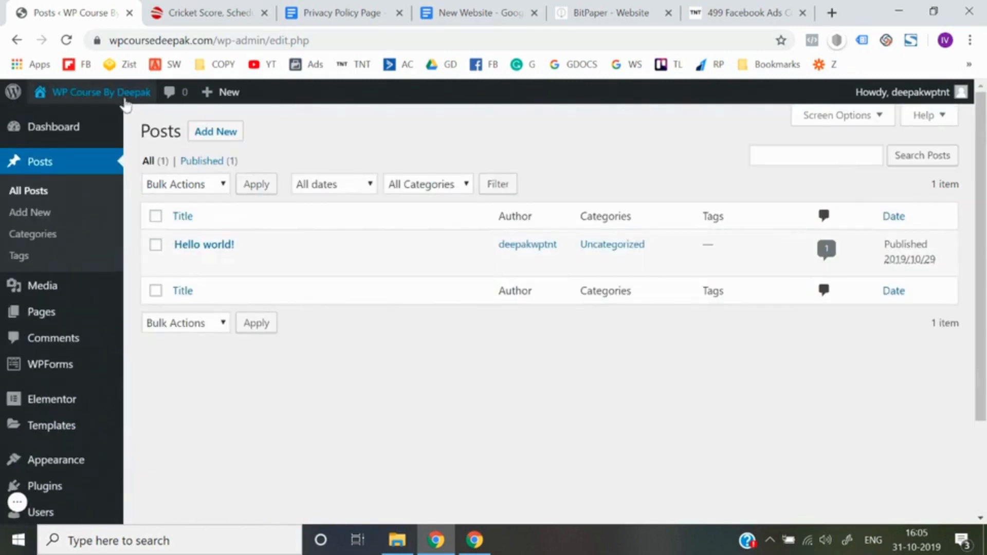
{"action": "mouse_move", "coordinate": [122, 93]}
{"action": "right_click", "coordinate": [58, 126]}
{"action": "left_click", "coordinate": [81, 135]}
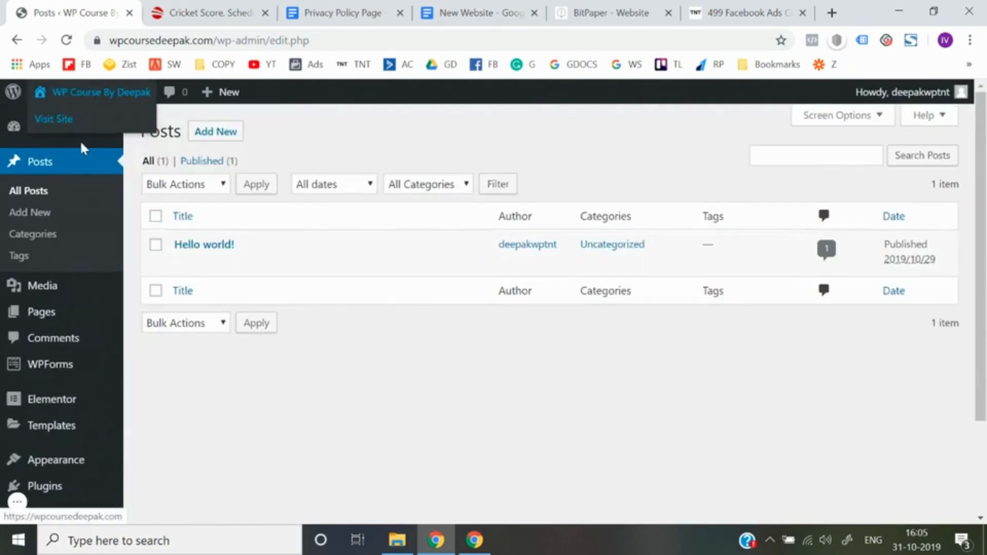
{"action": "left_click", "coordinate": [183, 7]}
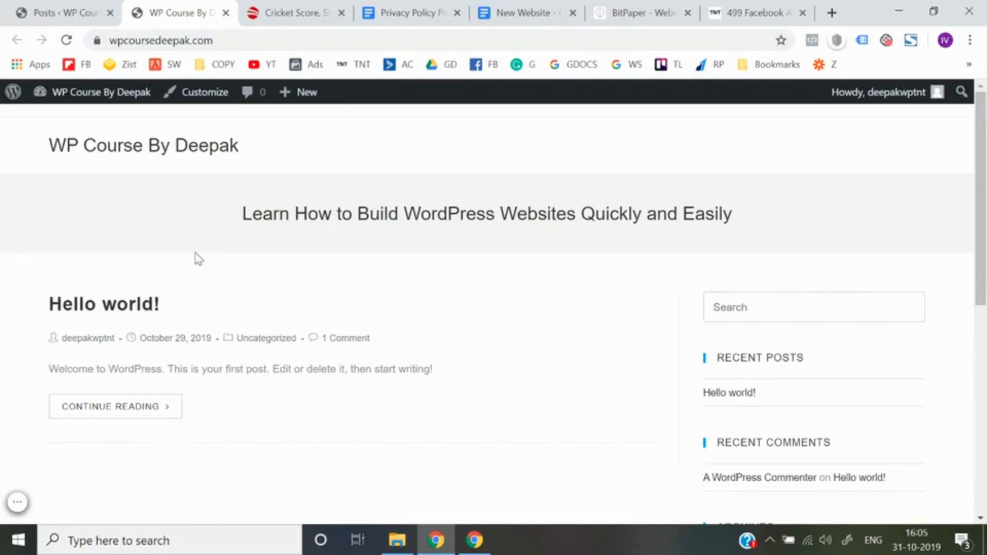
Examine the live site's home page down to its footer and compare it with the admin menu on the Posts page.
{"action": "scroll", "coordinate": [198, 259], "scroll_direction": "down", "scroll_amount": 8}
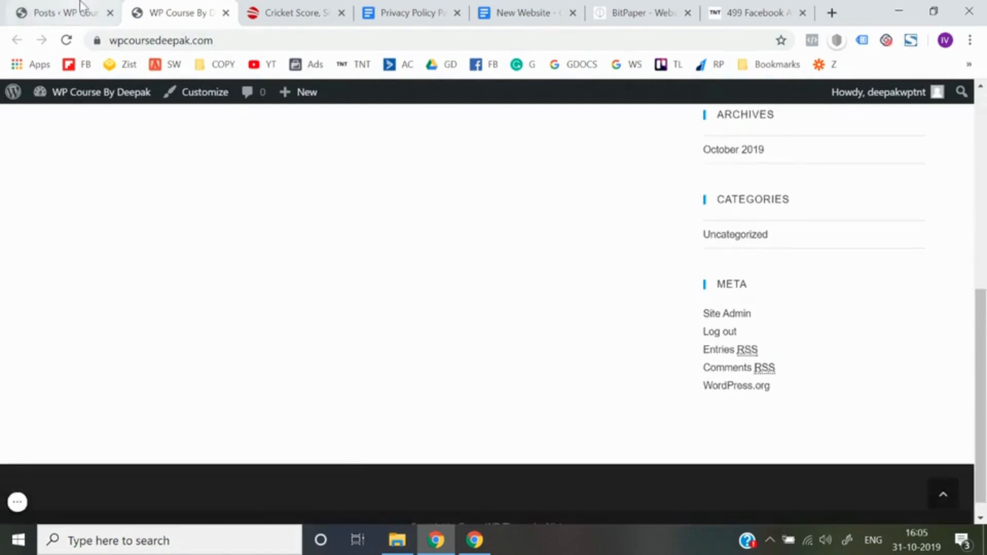
{"action": "key", "text": "ctrl+shift+Tab"}
{"action": "scroll", "coordinate": [72, 469], "scroll_direction": "down", "scroll_amount": 3}
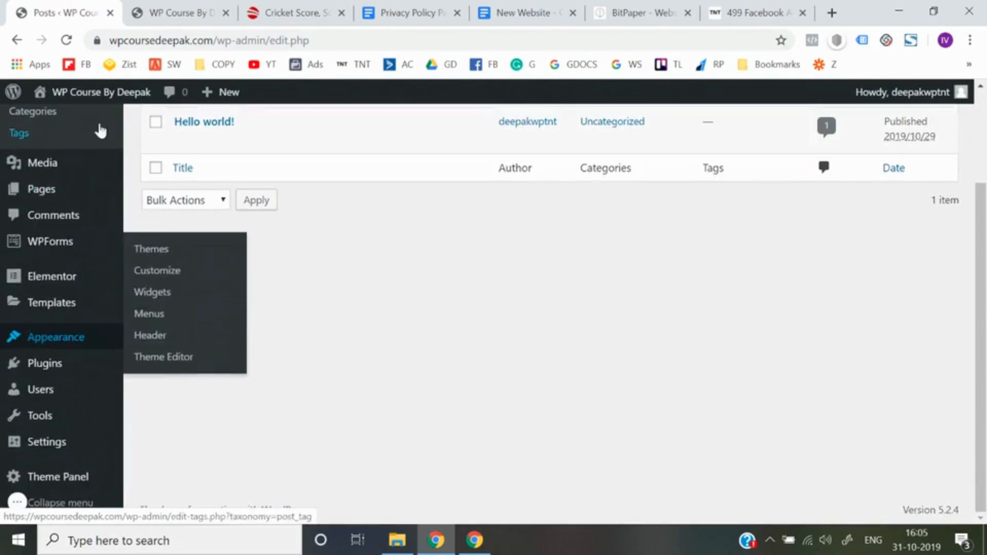
{"action": "scroll", "coordinate": [74, 365], "scroll_direction": "up", "scroll_amount": 3}
{"action": "left_click", "coordinate": [214, 6]}
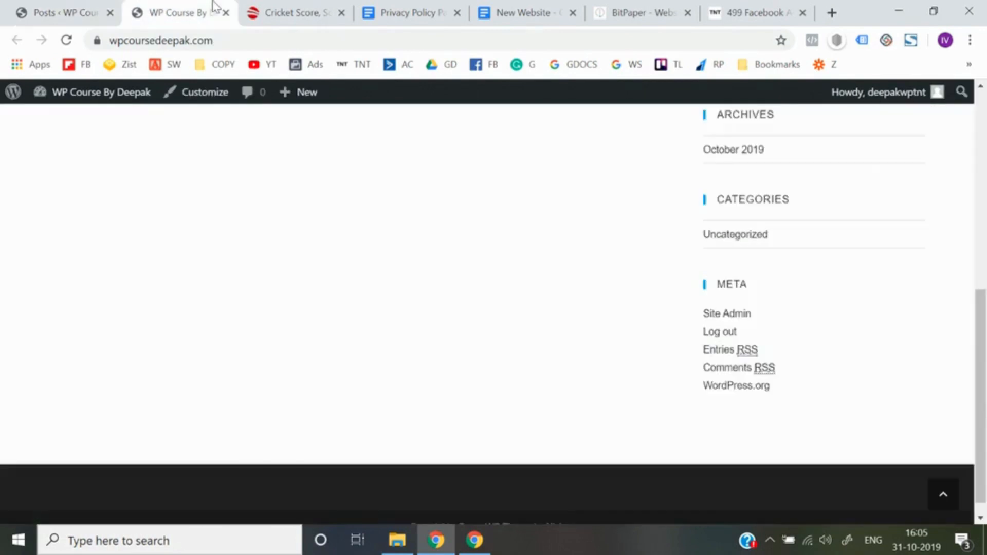
{"action": "scroll", "coordinate": [194, 313], "scroll_direction": "up", "scroll_amount": 10}
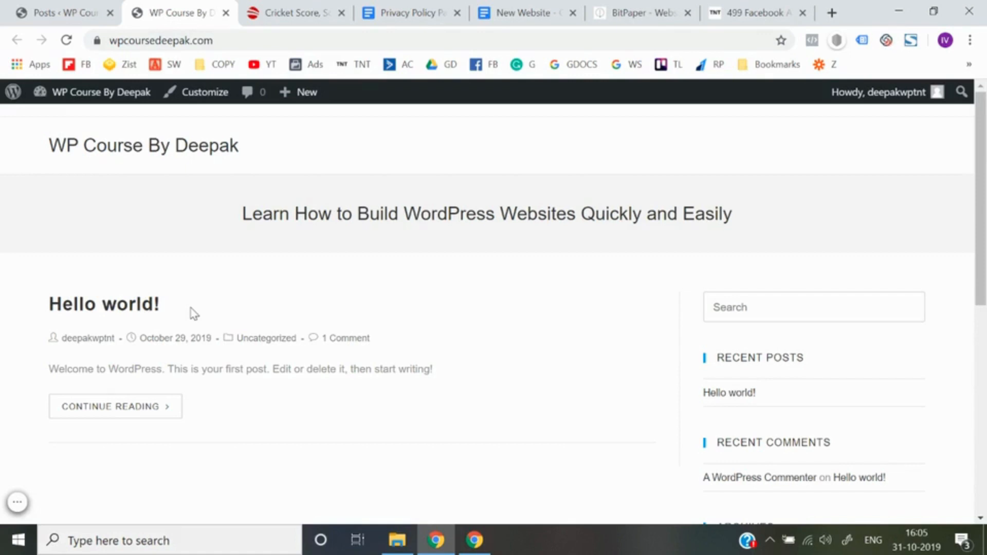
{"action": "left_click", "coordinate": [17, 502]}
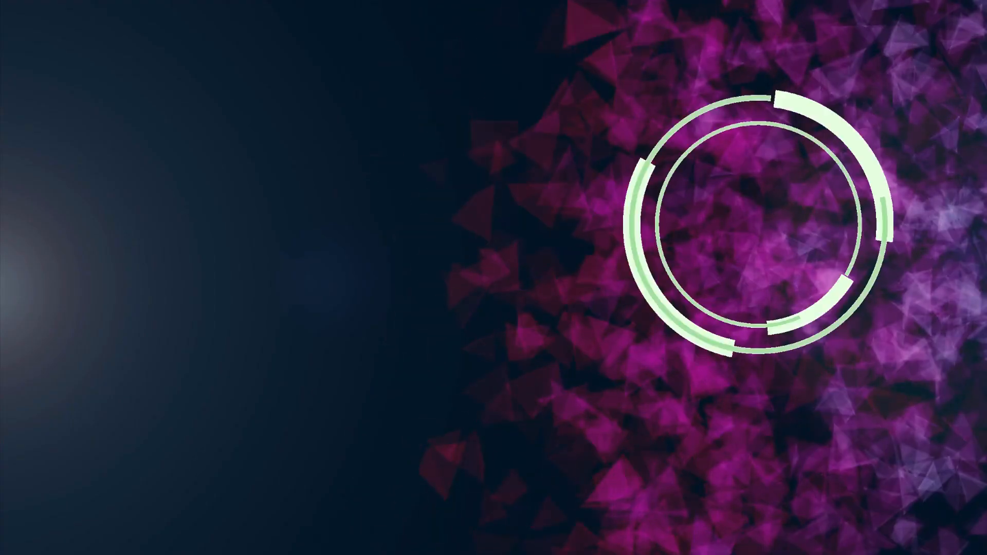